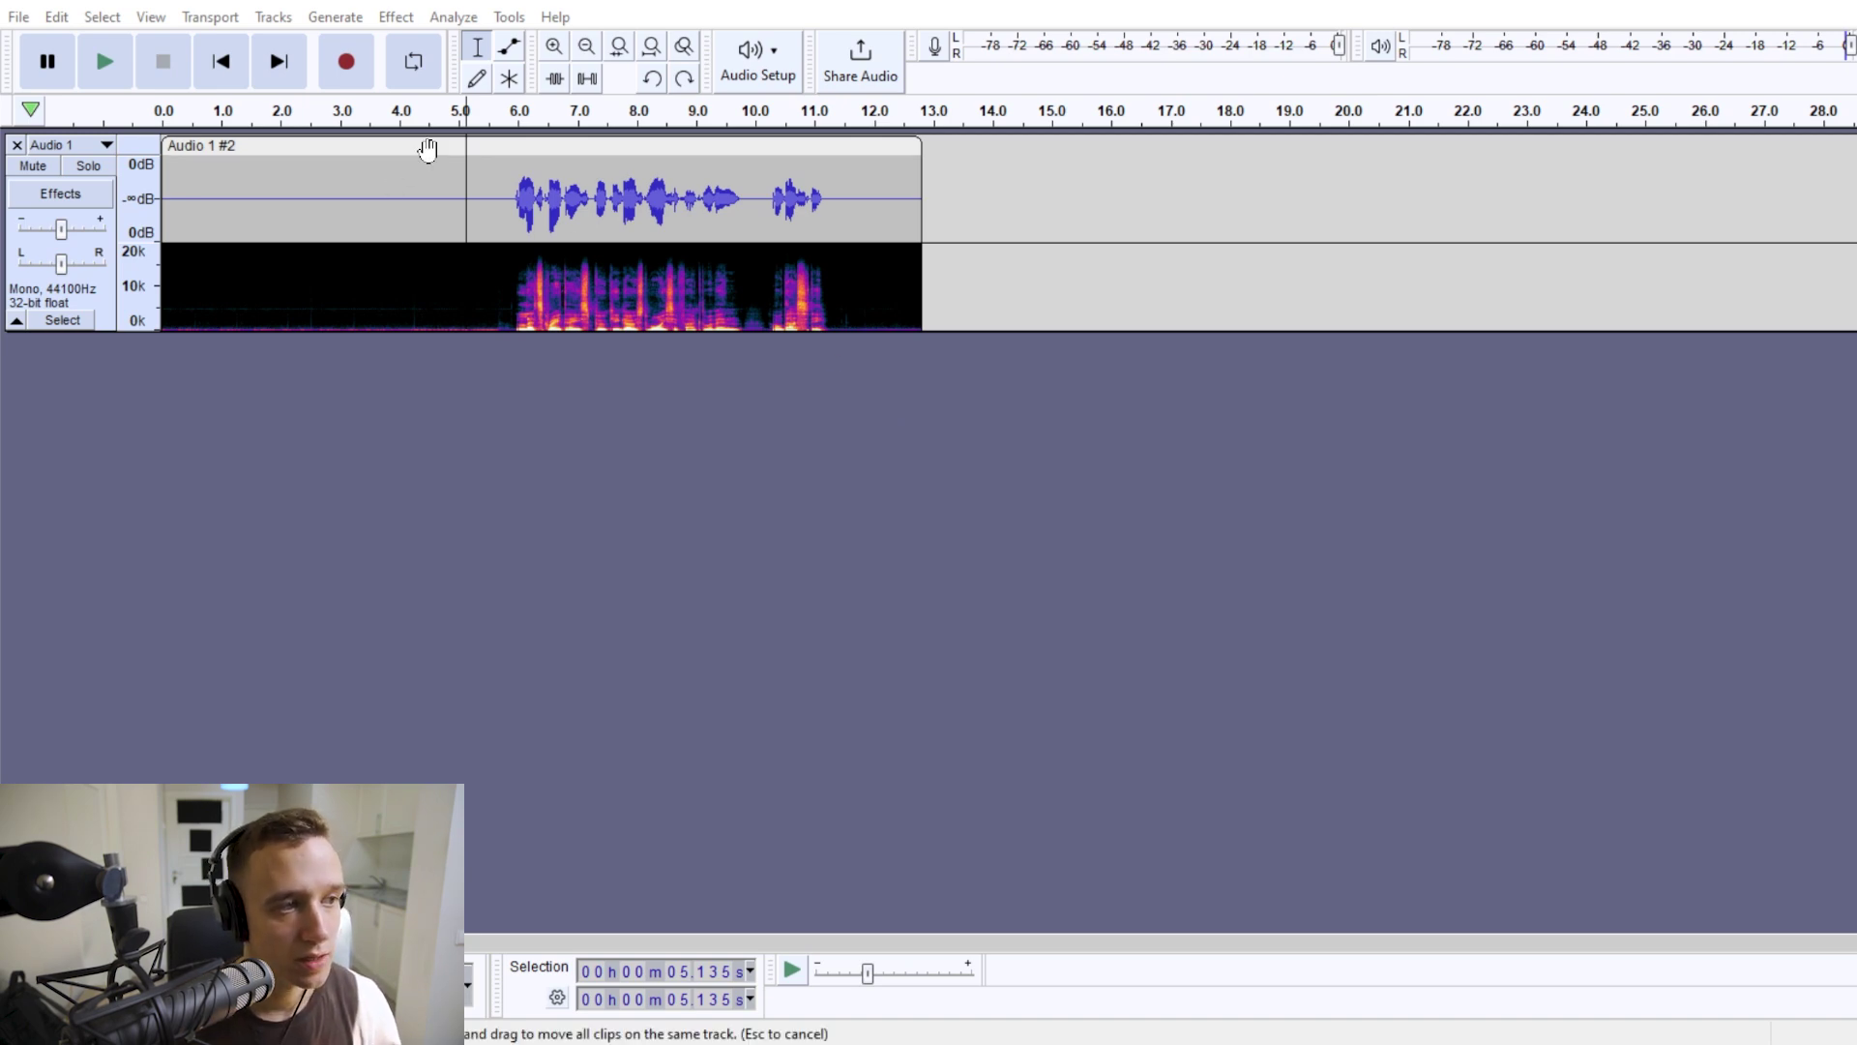
Step: Play the voice recording and check the silent stretches before the speech and at the clip's end
{"action": "left_click", "coordinate": [462, 196]}
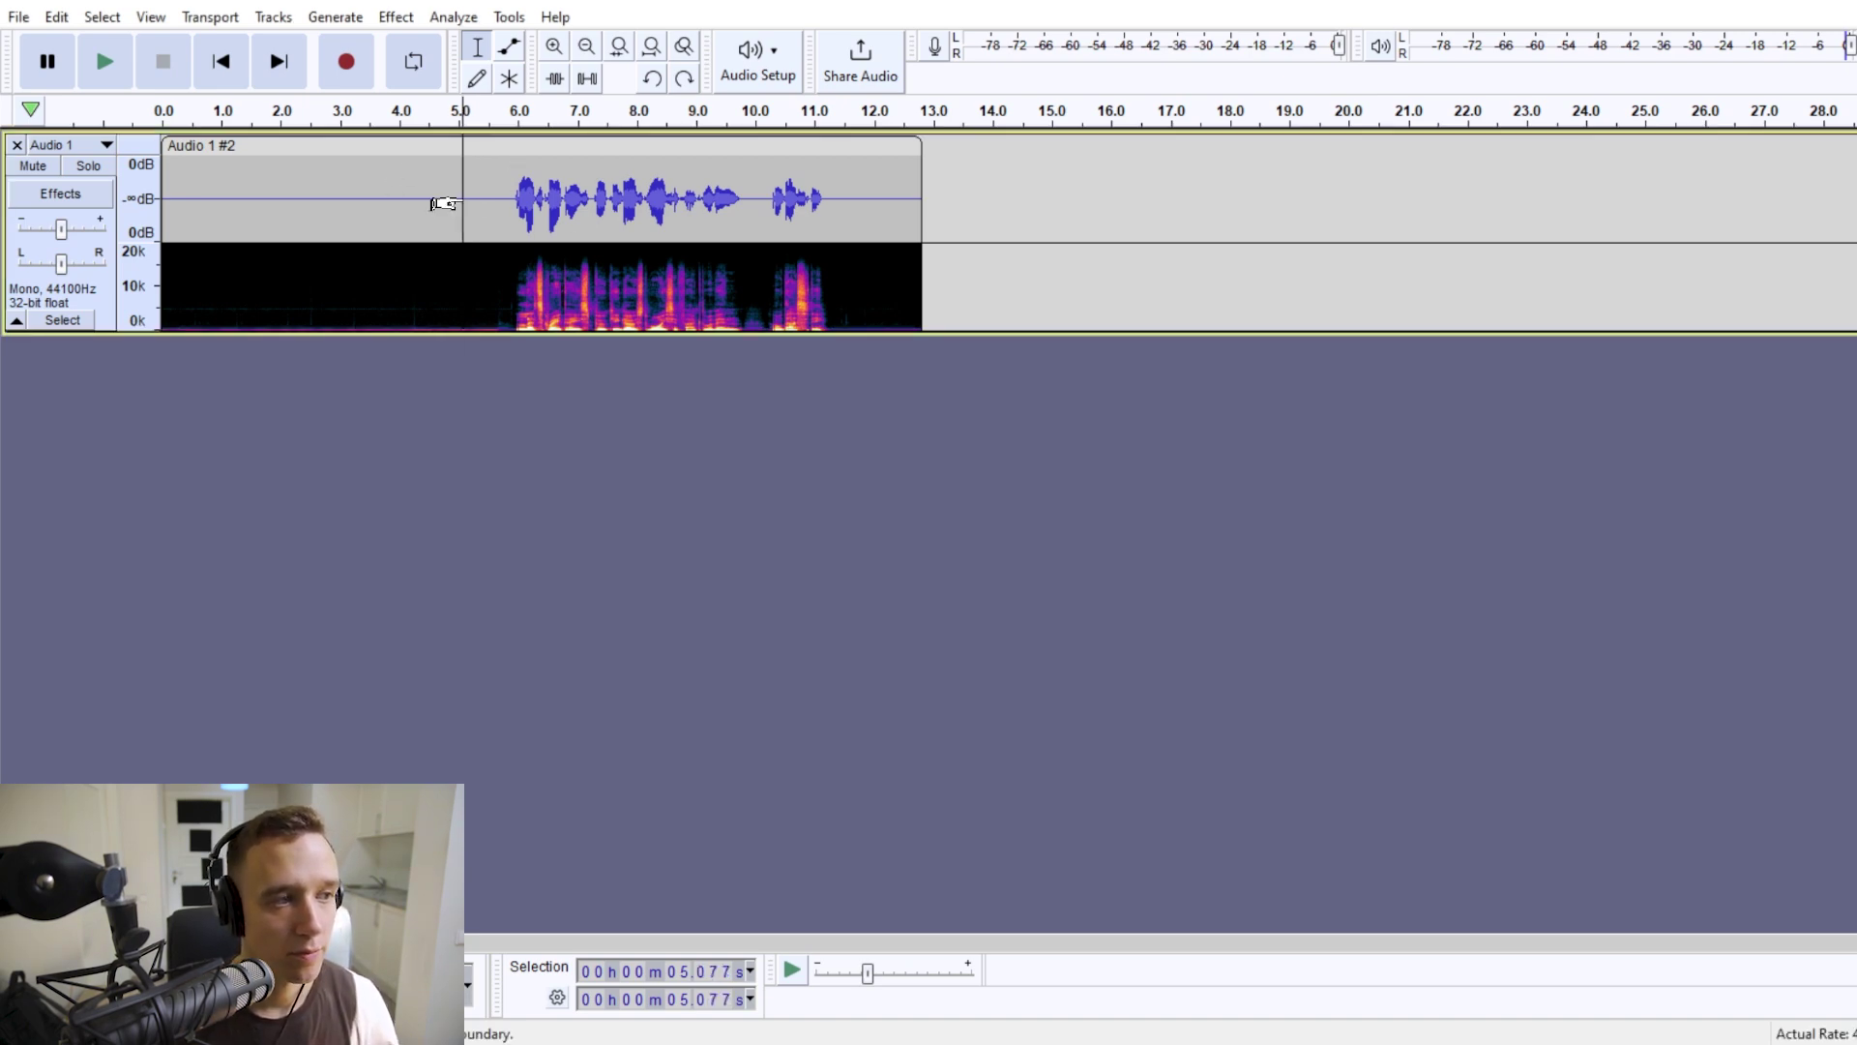
{"action": "key", "text": "space"}
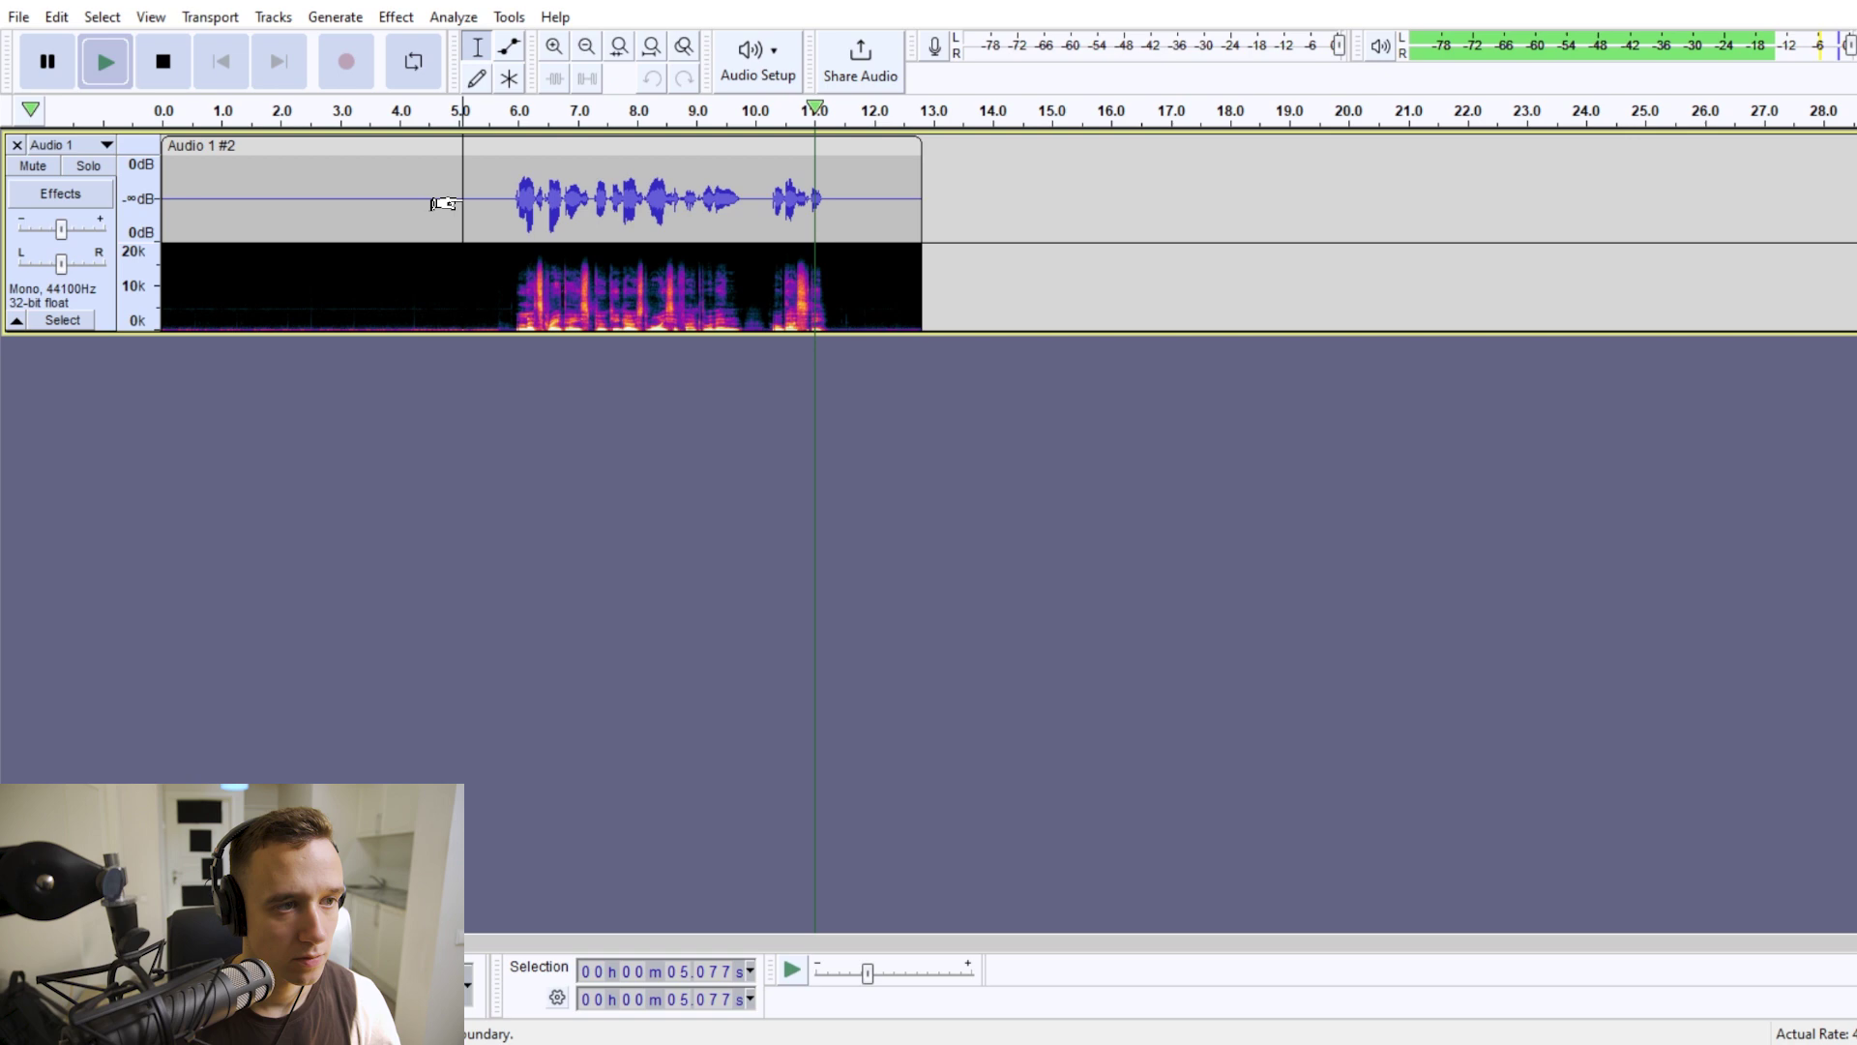
{"action": "key", "text": "space"}
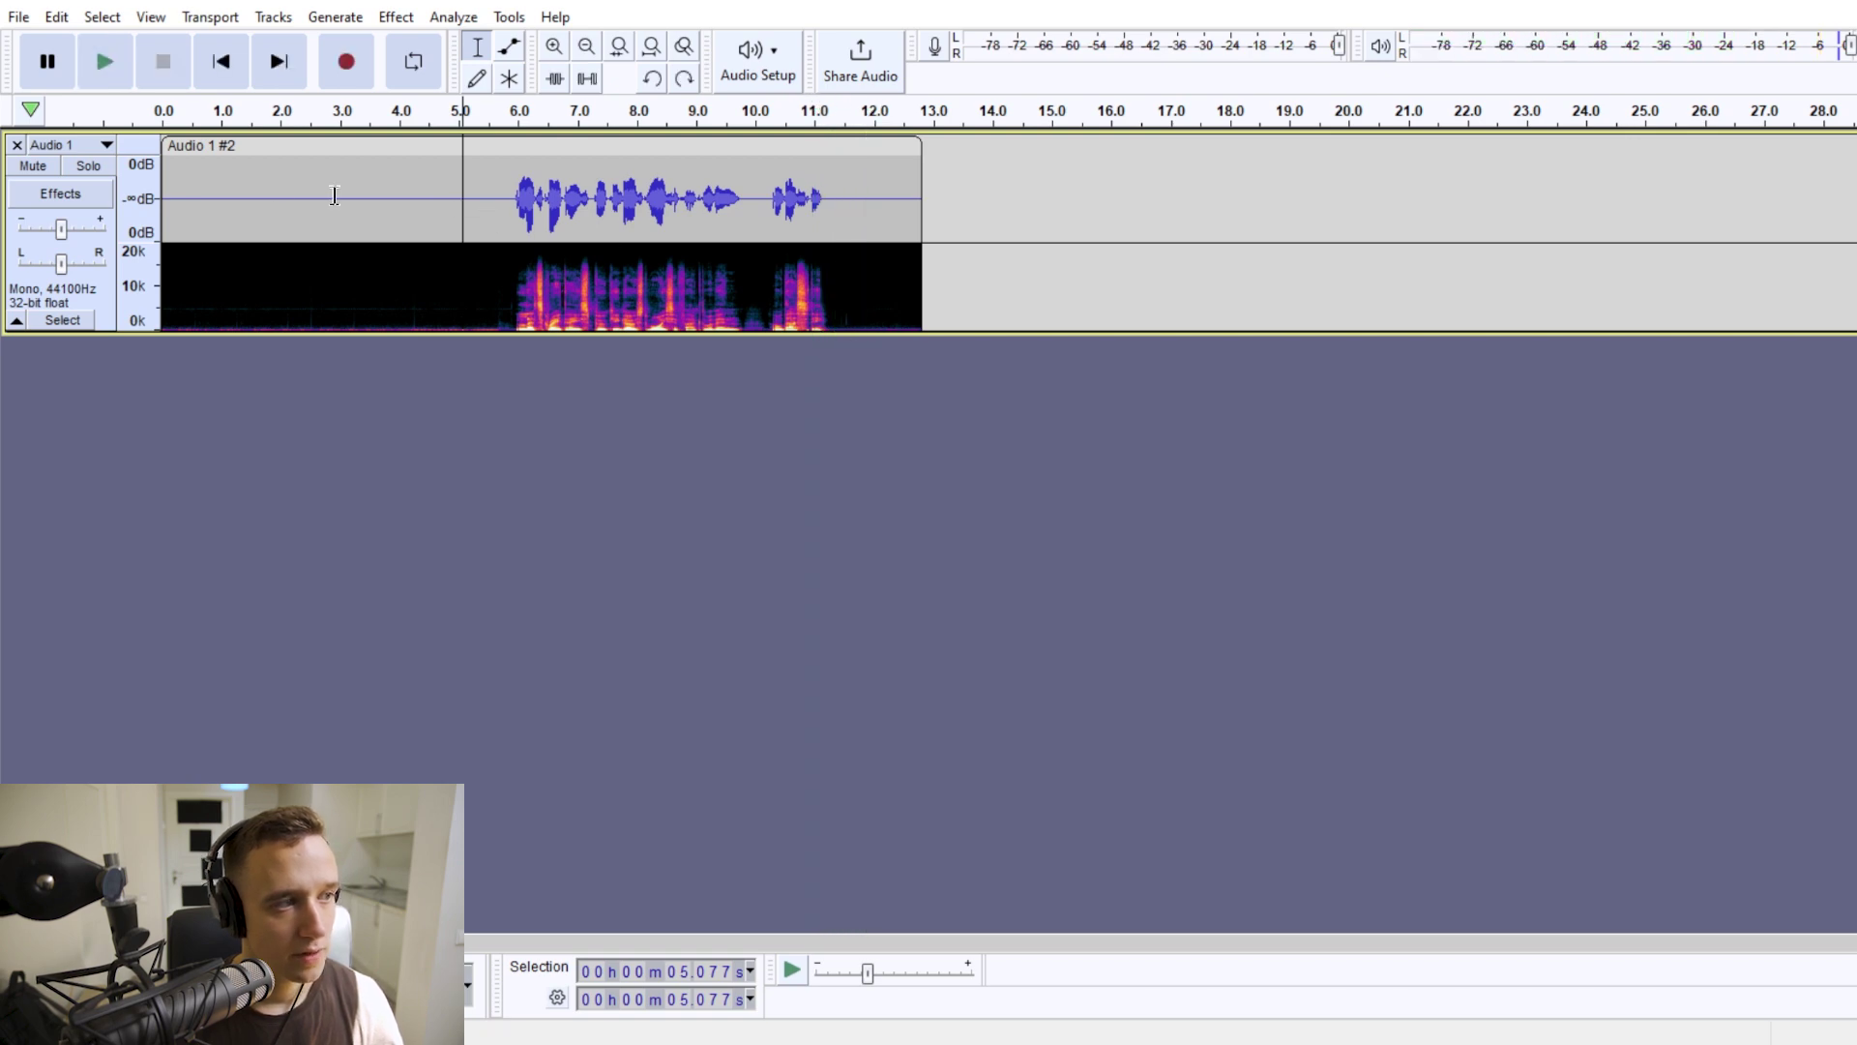
{"action": "left_click", "coordinate": [175, 189]}
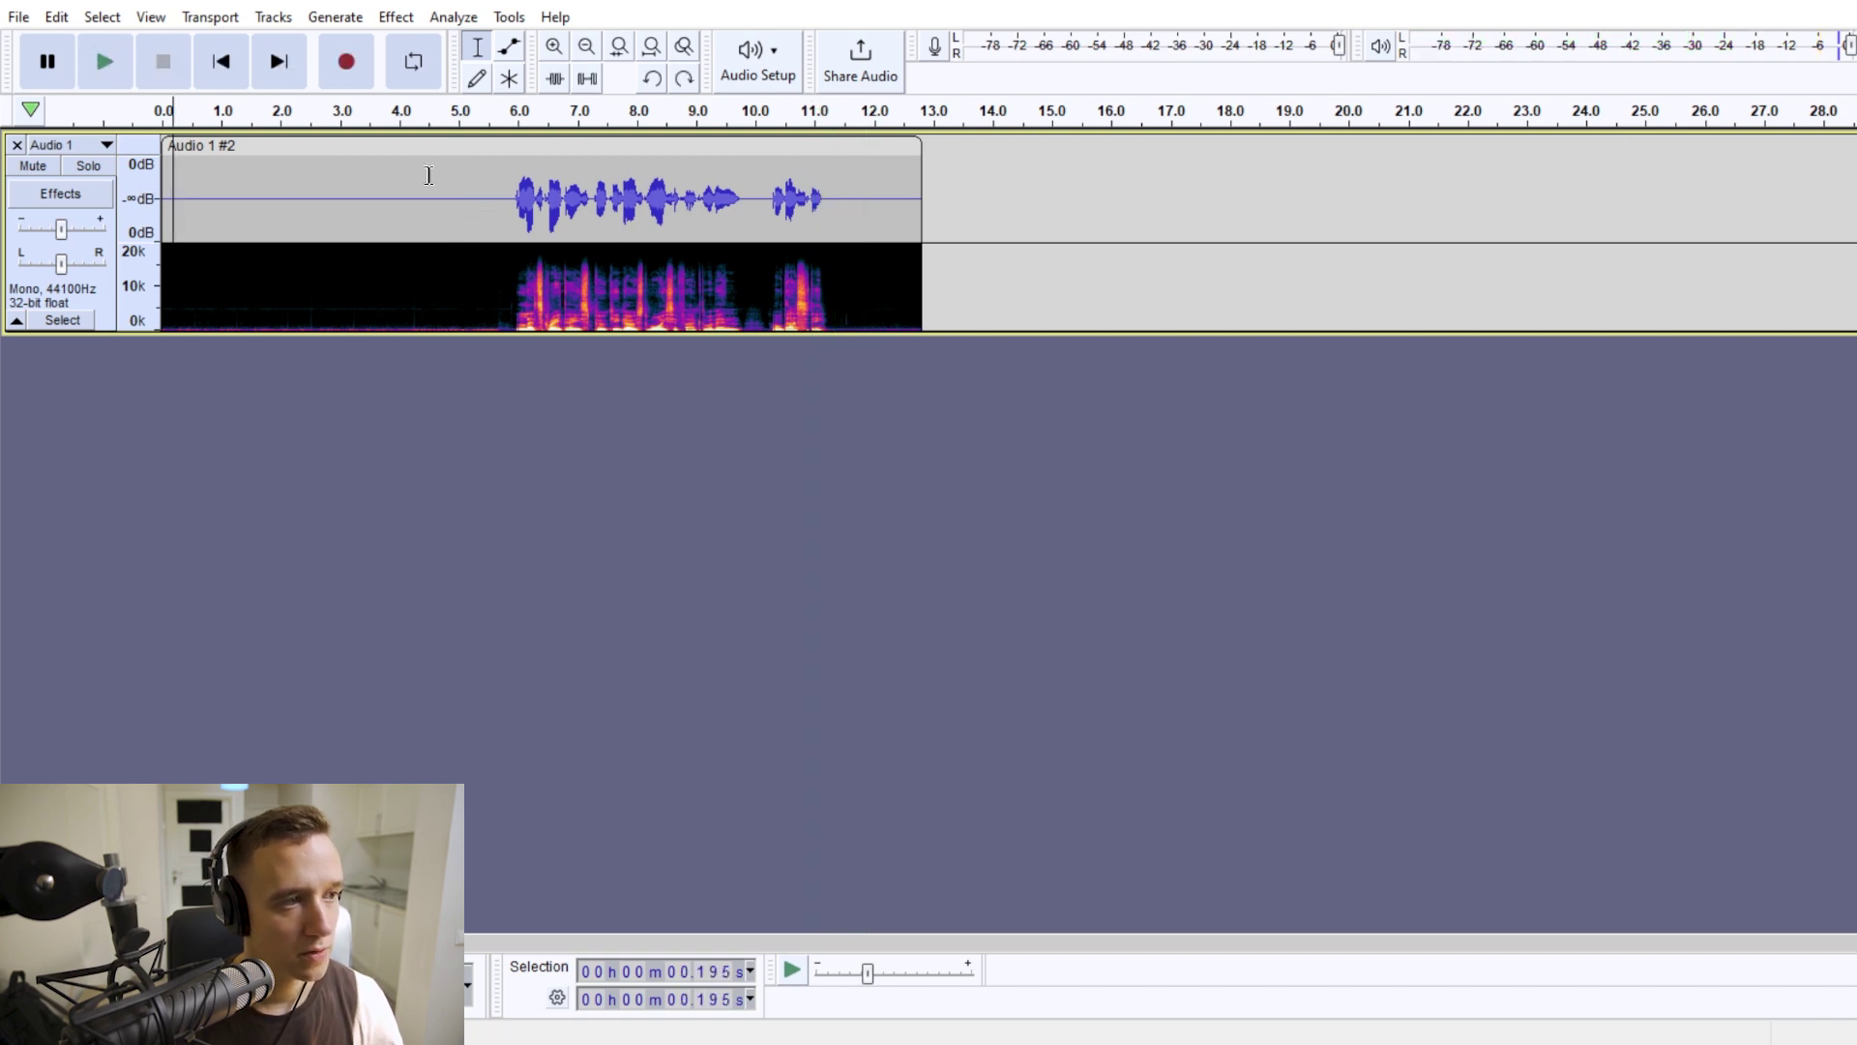
{"action": "left_click_drag", "start_coordinate": [486, 174], "coordinate": [157, 198]}
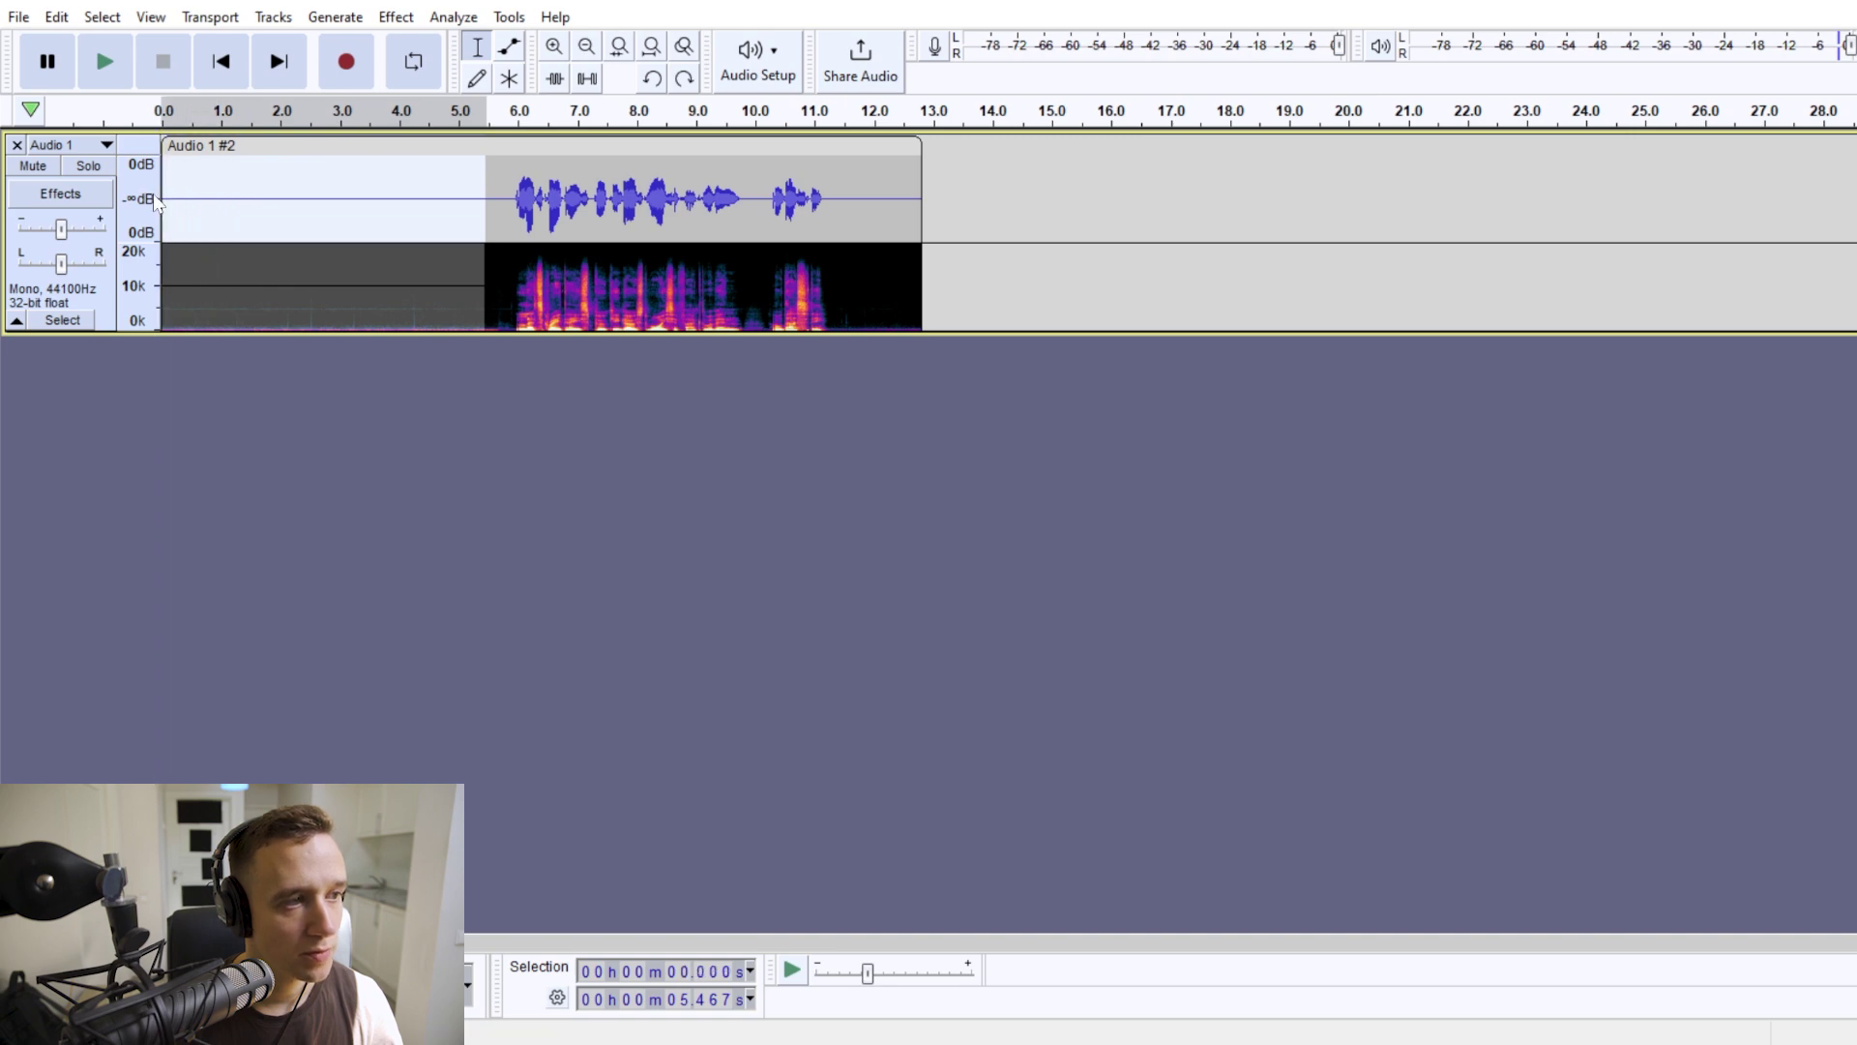
{"action": "left_click", "coordinate": [444, 198]}
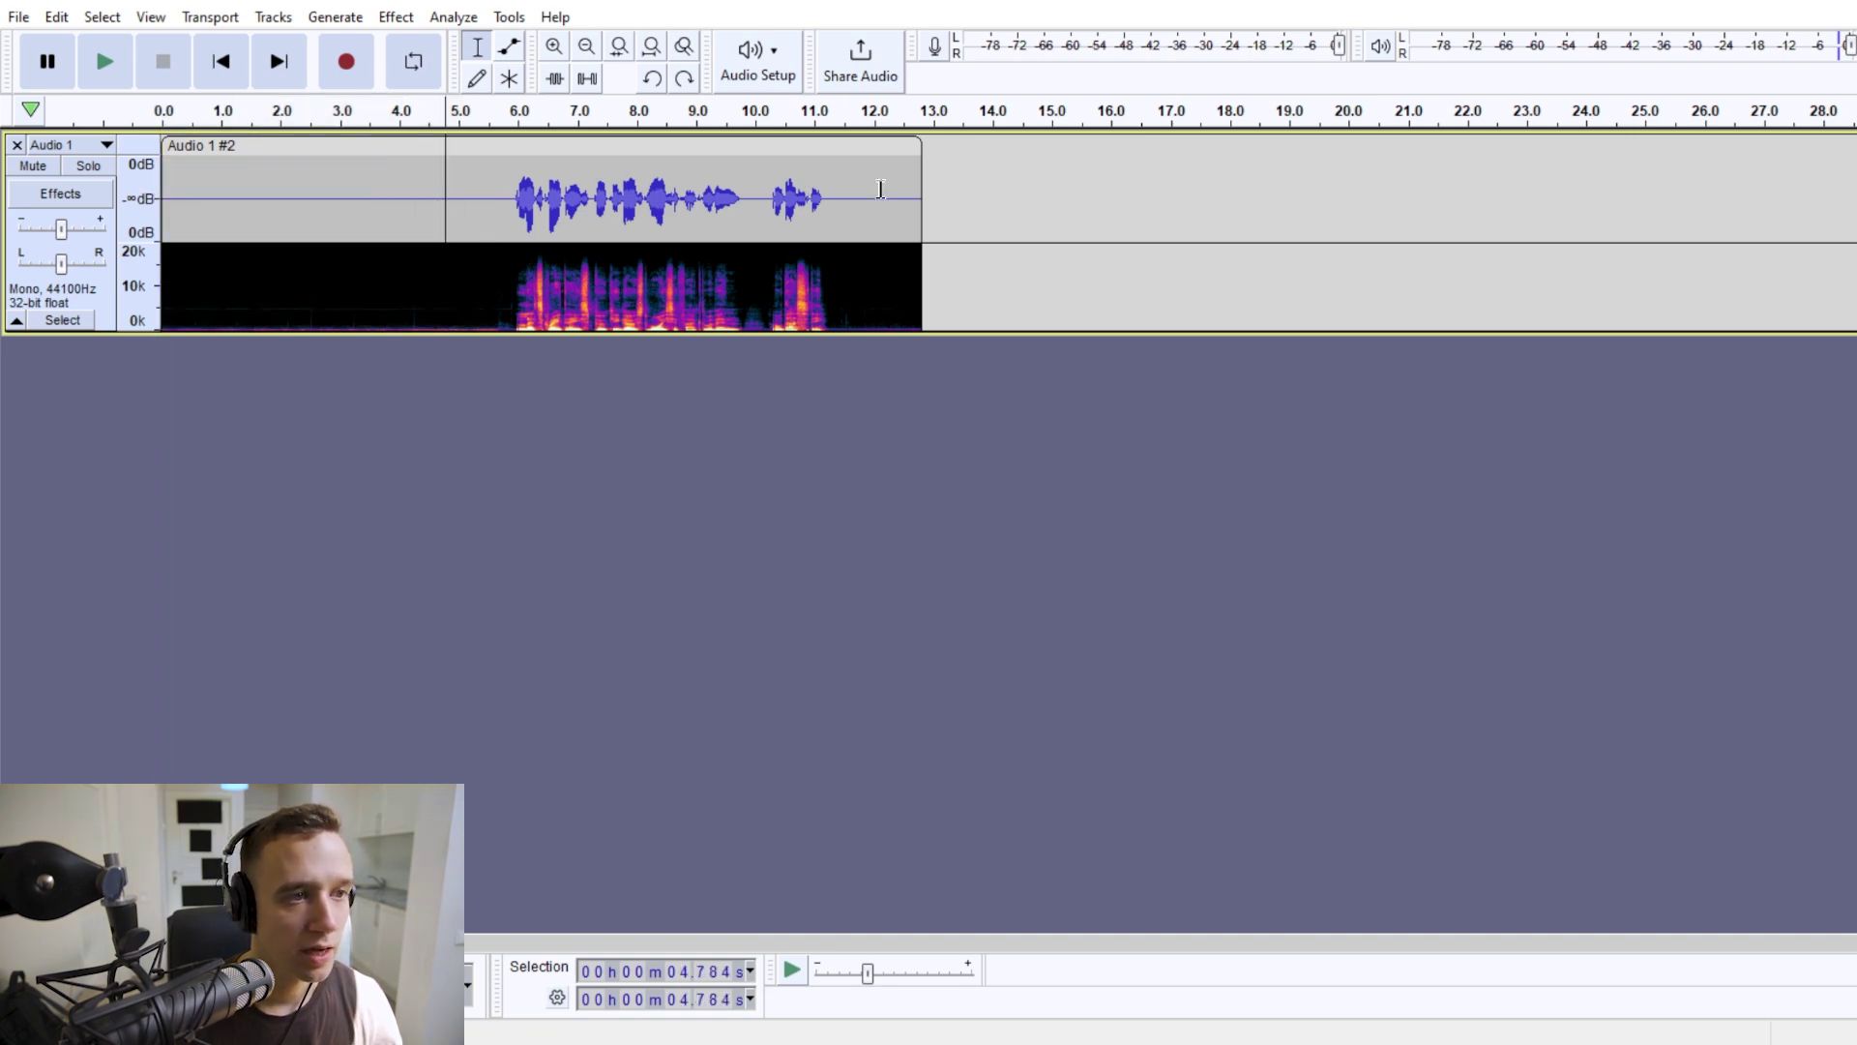
{"action": "left_click_drag", "start_coordinate": [851, 189], "coordinate": [912, 186]}
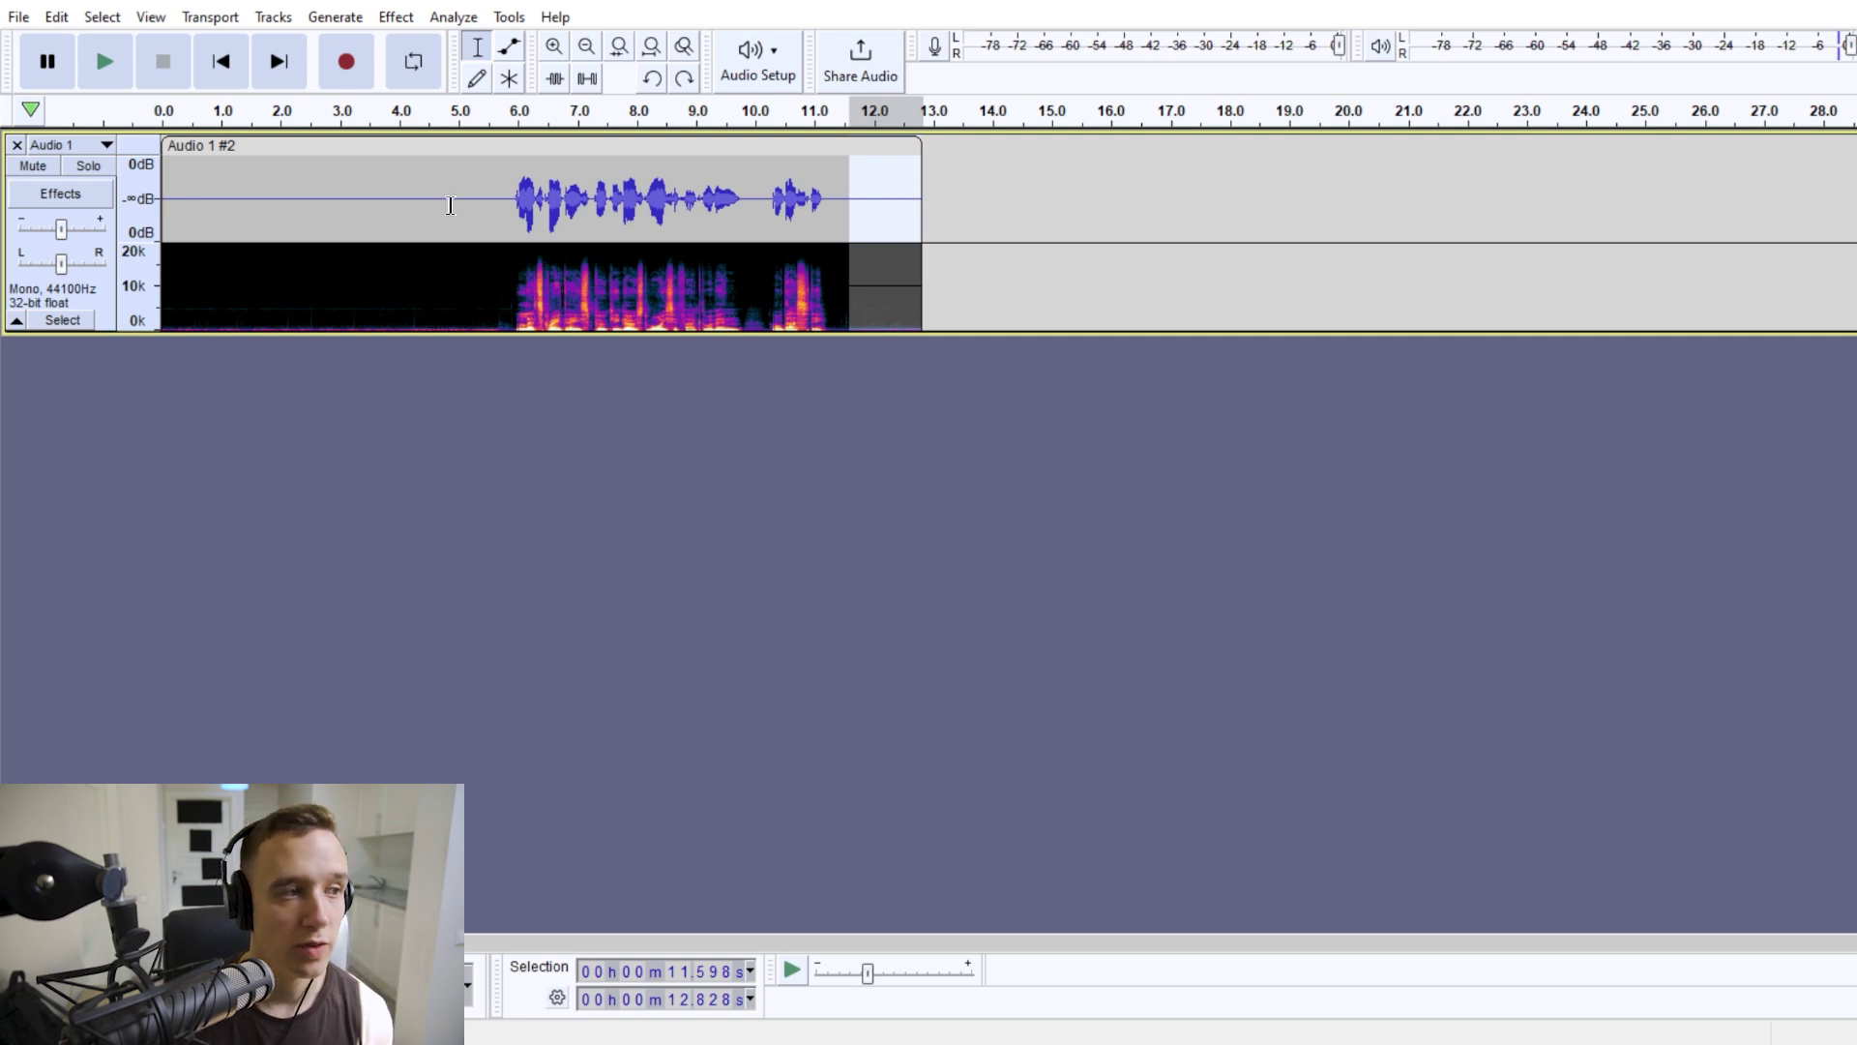
{"action": "left_click", "coordinate": [365, 199]}
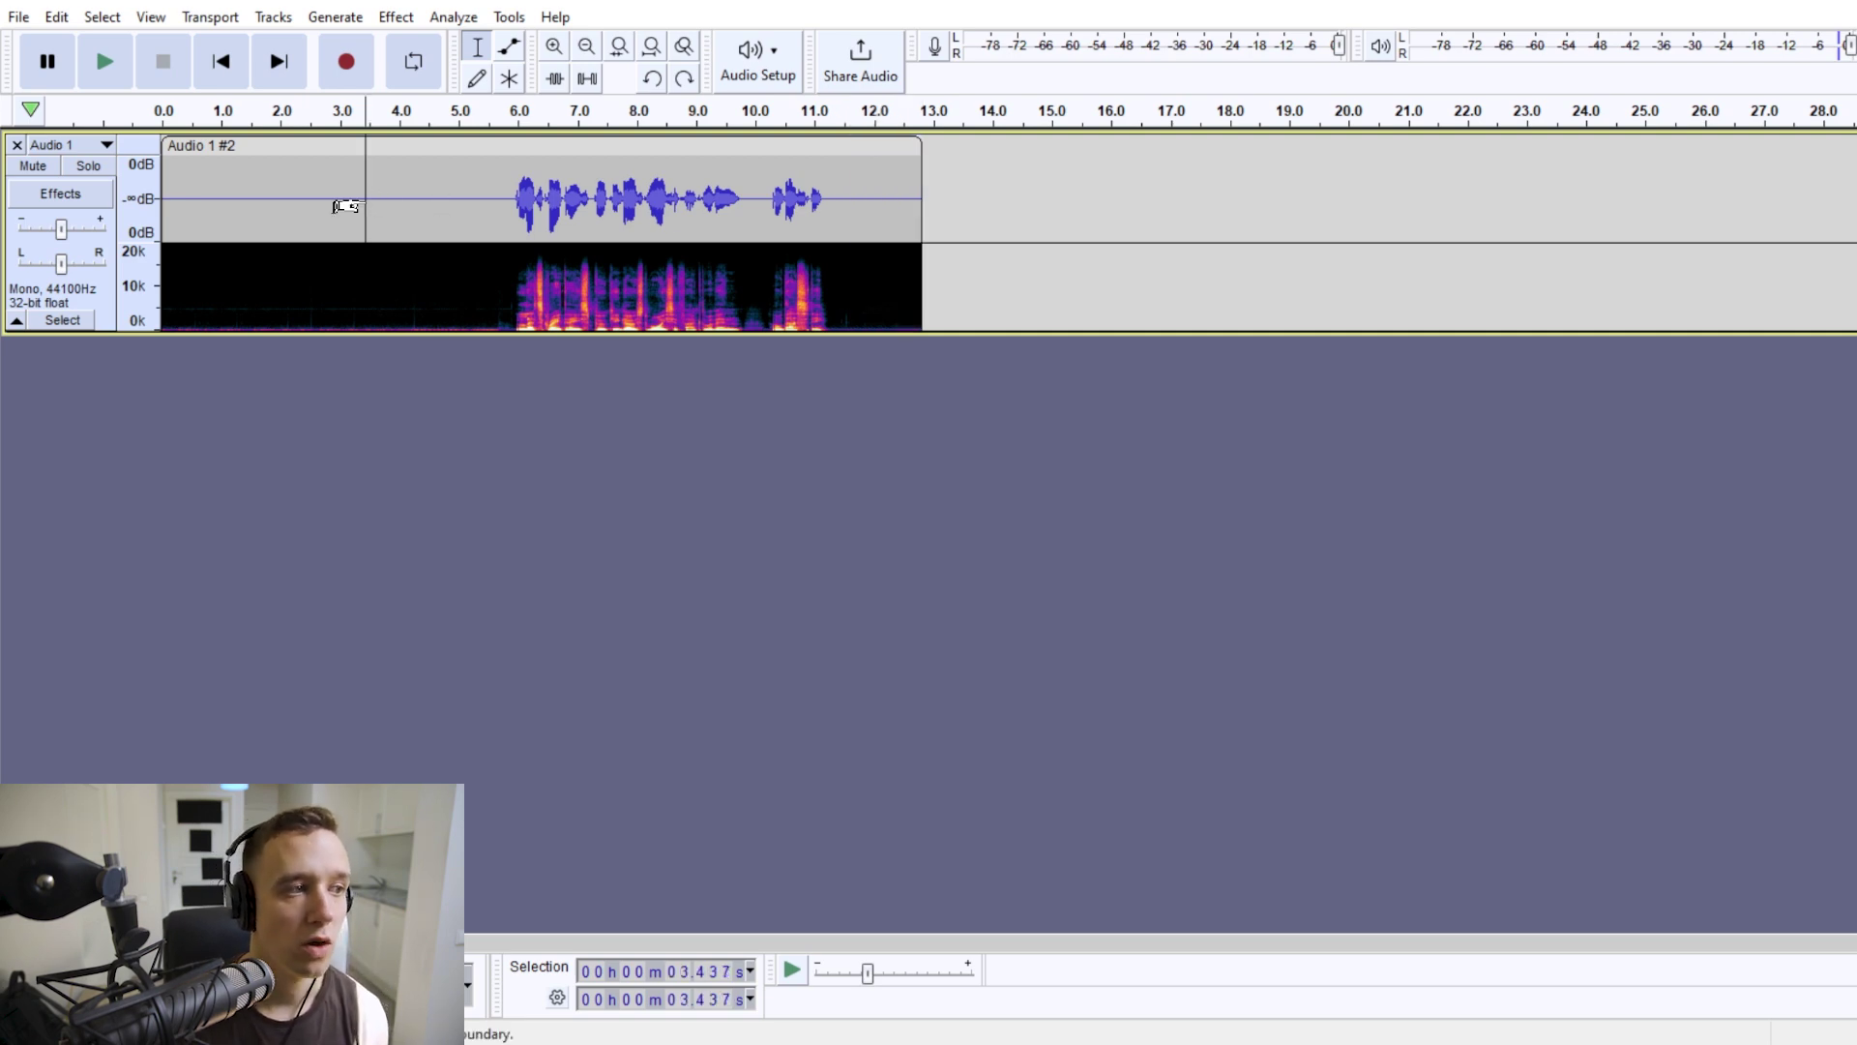
{"action": "left_click", "coordinate": [446, 202]}
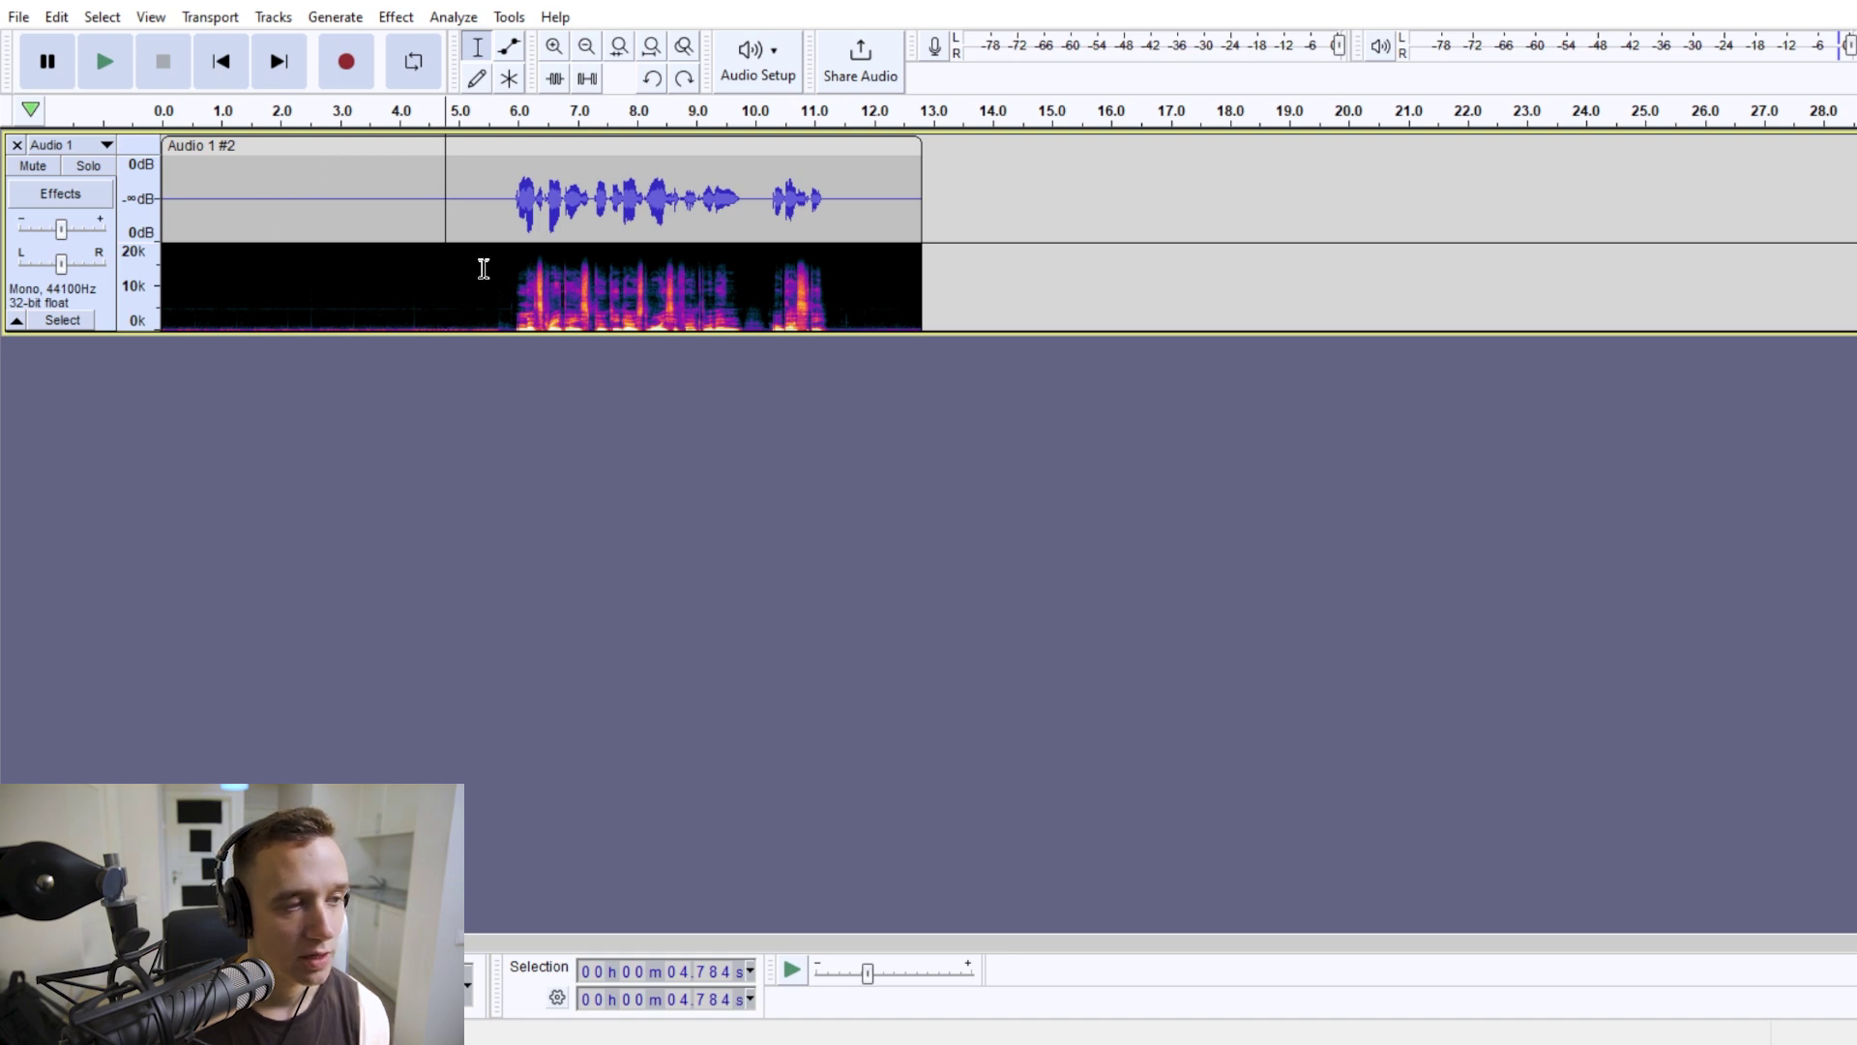
Step: Duplicate the voice track with Ctrl+D, then select the whole top clip
{"action": "double_click", "coordinate": [369, 193]}
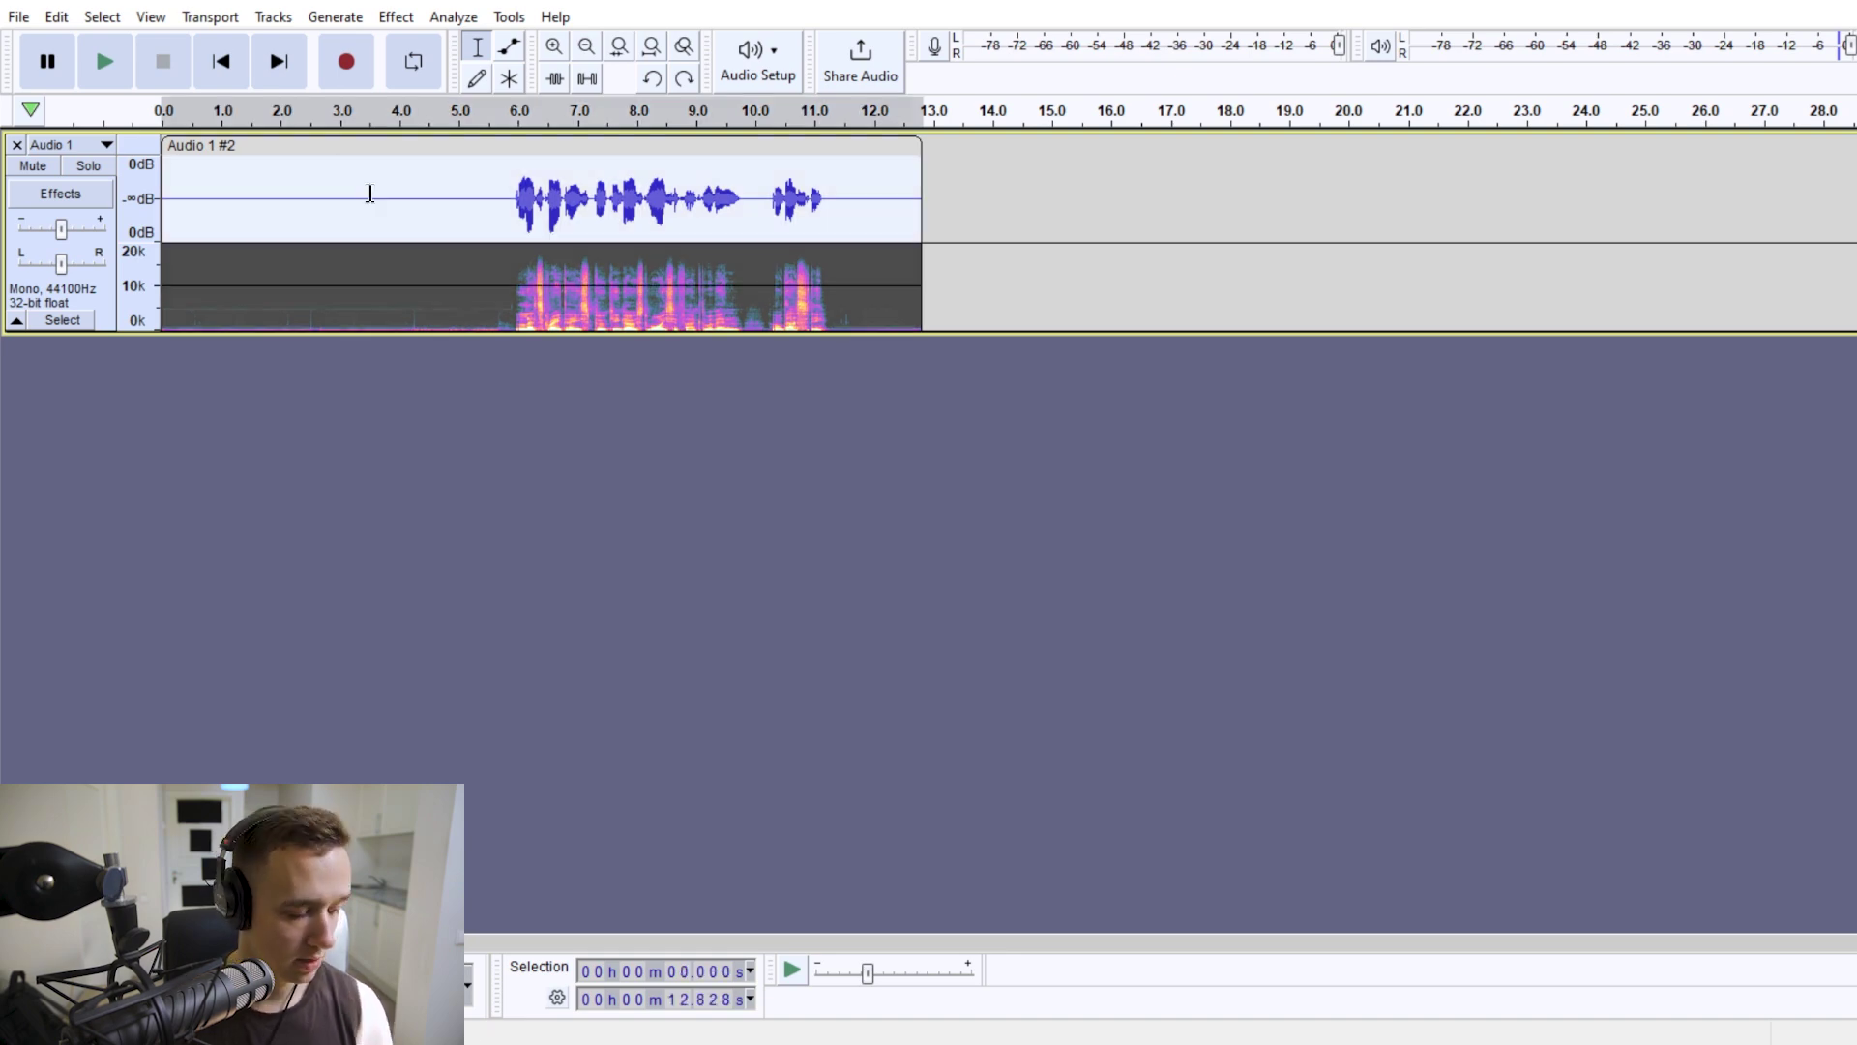
{"action": "left_click", "coordinate": [514, 510]}
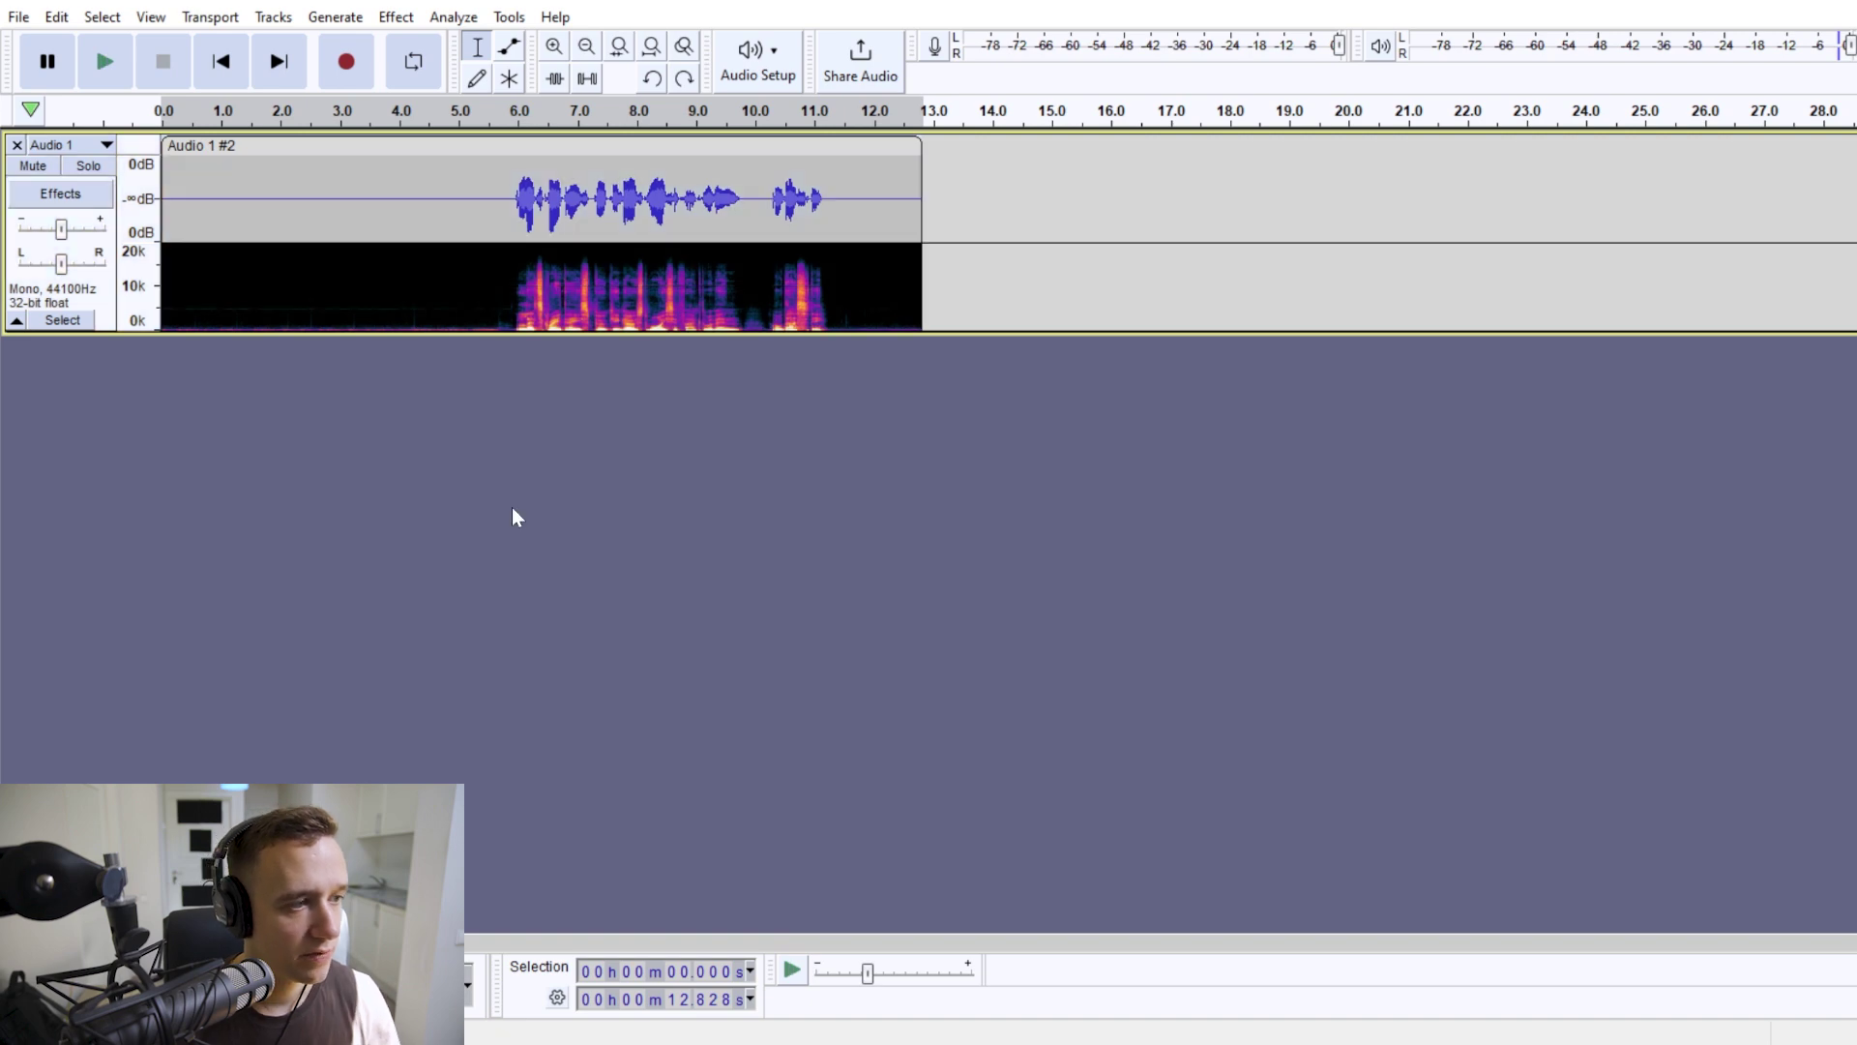
{"action": "key", "text": "ctrl+d"}
{"action": "left_click", "coordinate": [805, 653]}
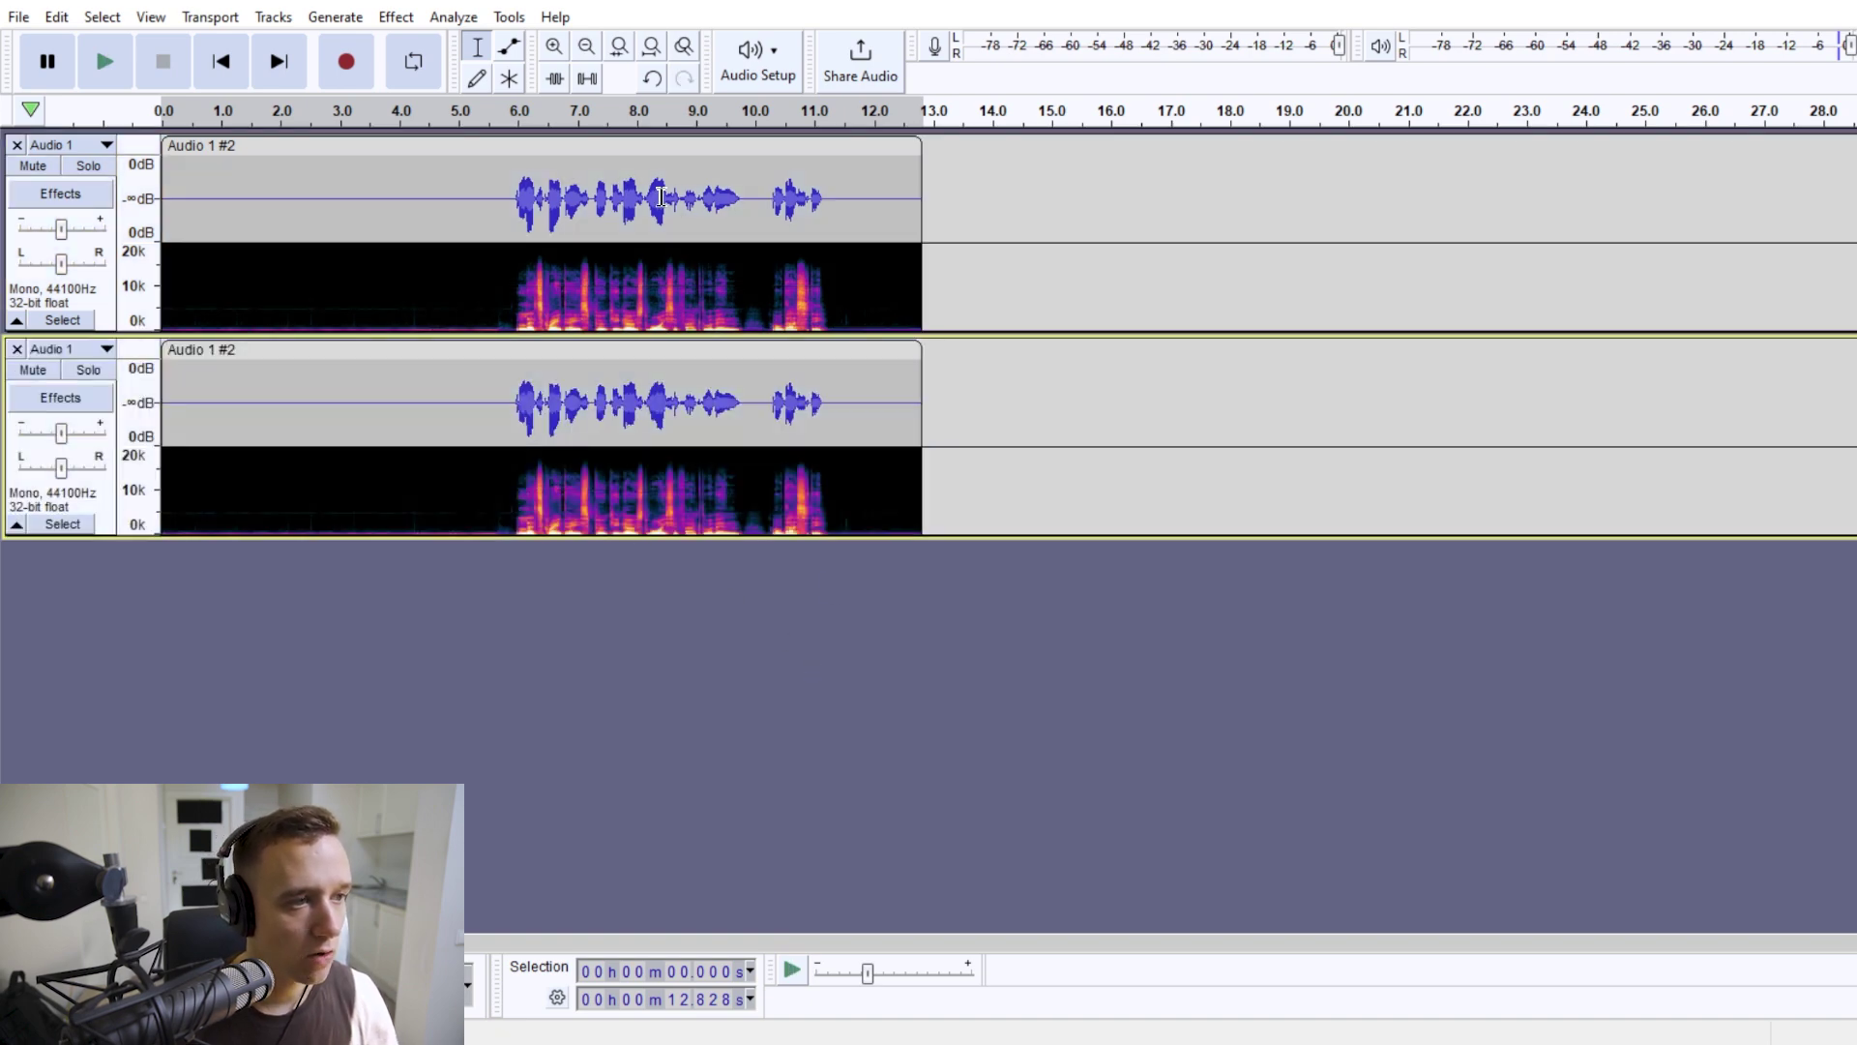
{"action": "double_click", "coordinate": [425, 224]}
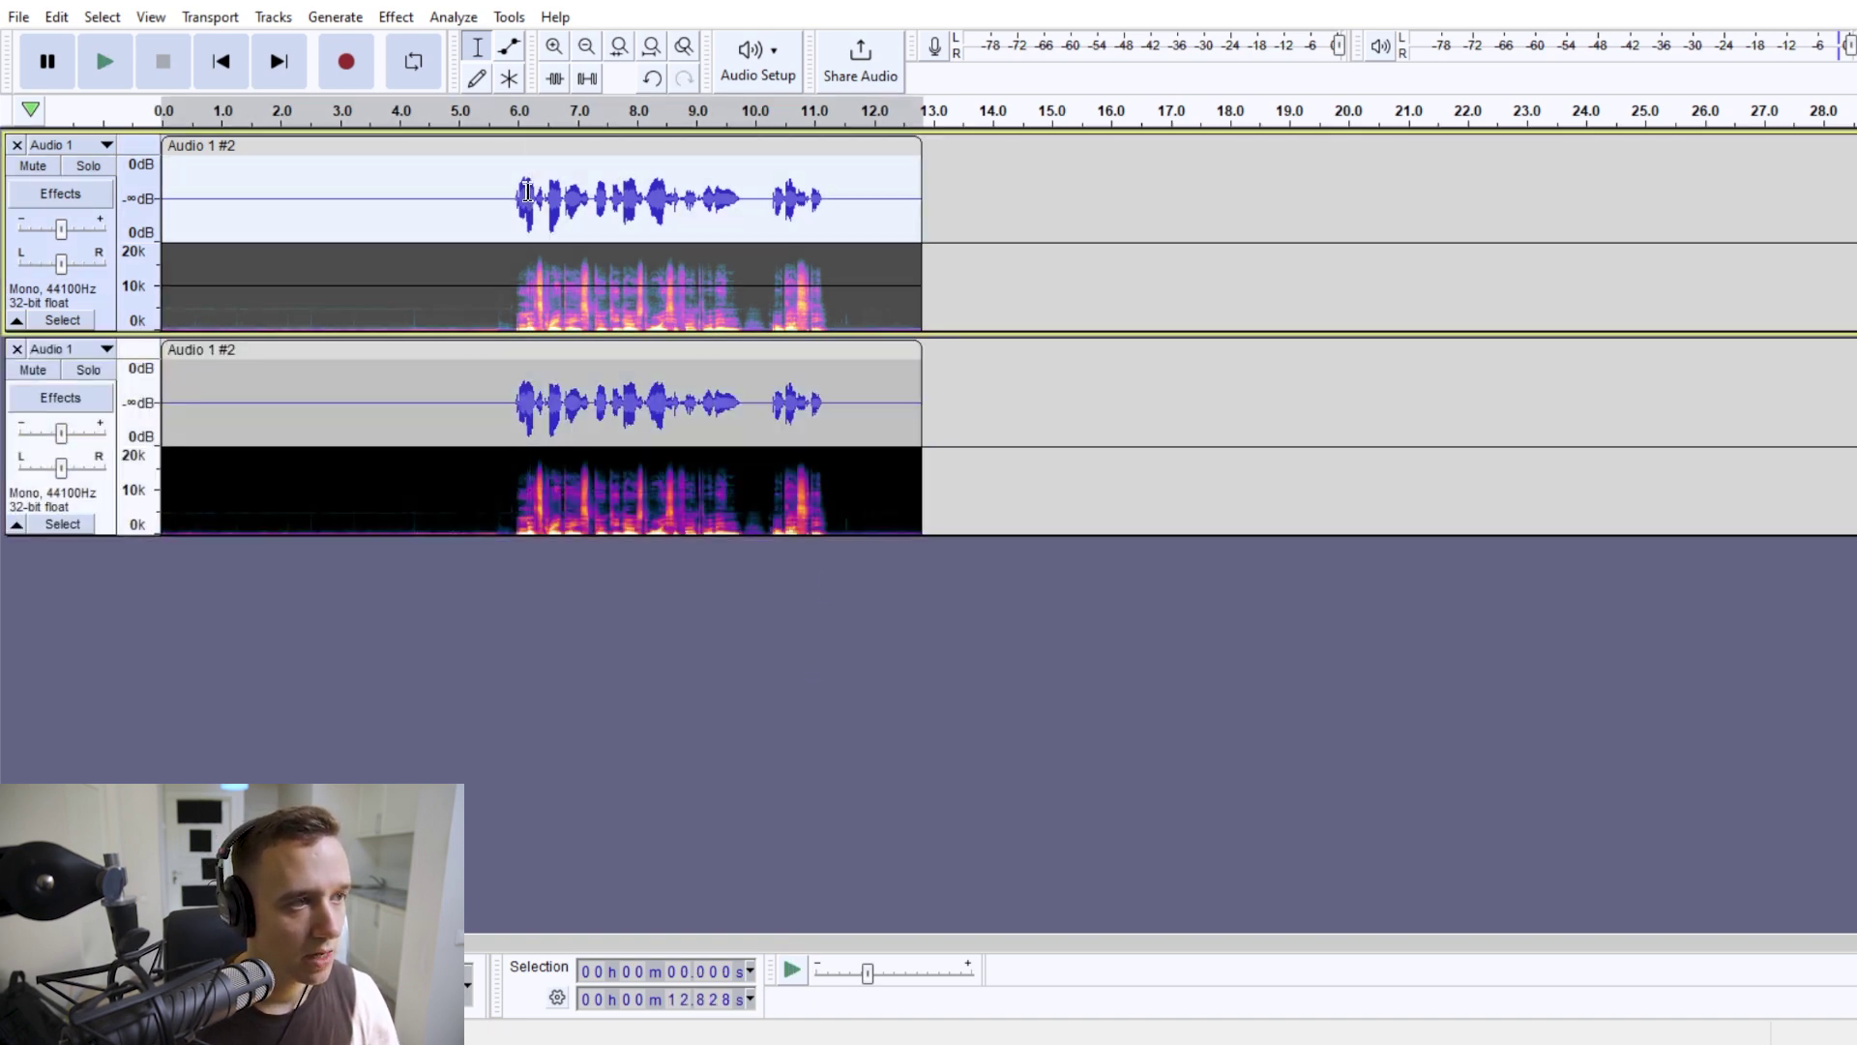
Step: Reverse the top clip, then apply reverb using the Large Room factory preset
{"action": "left_click", "coordinate": [397, 17]}
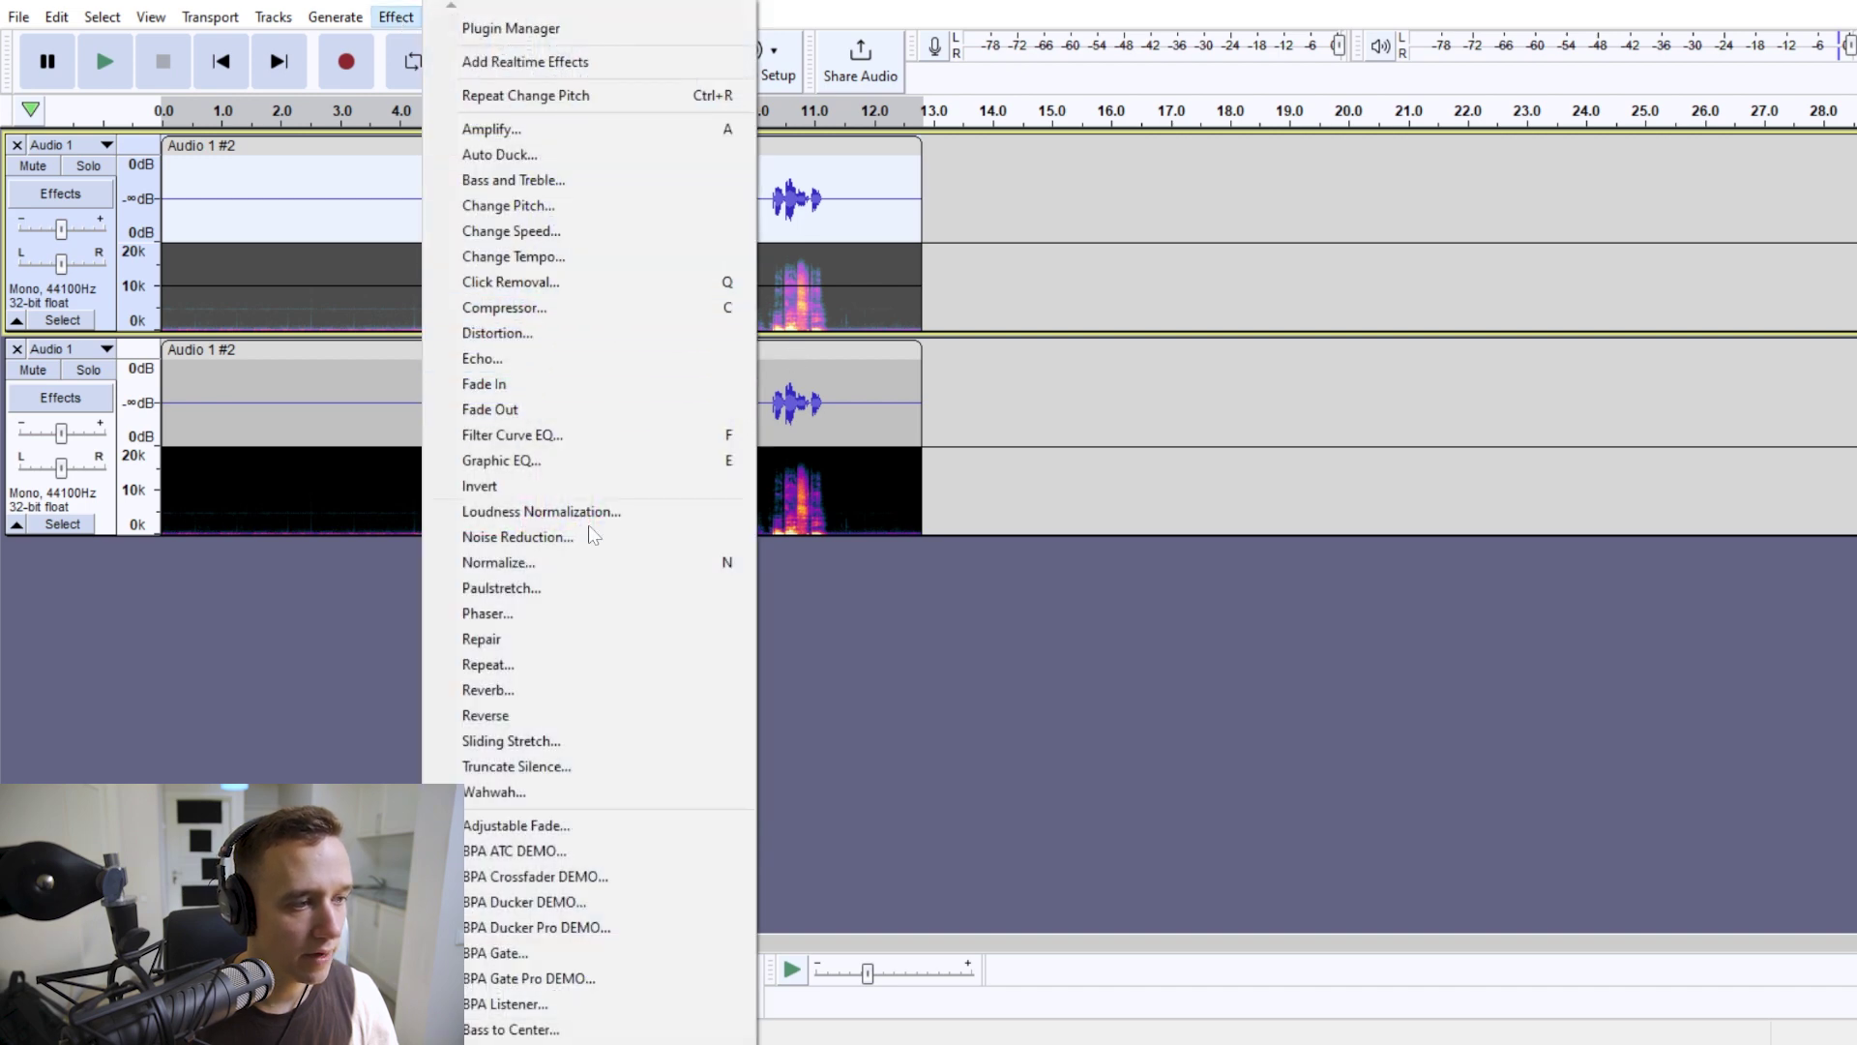
{"action": "left_click", "coordinate": [495, 715]}
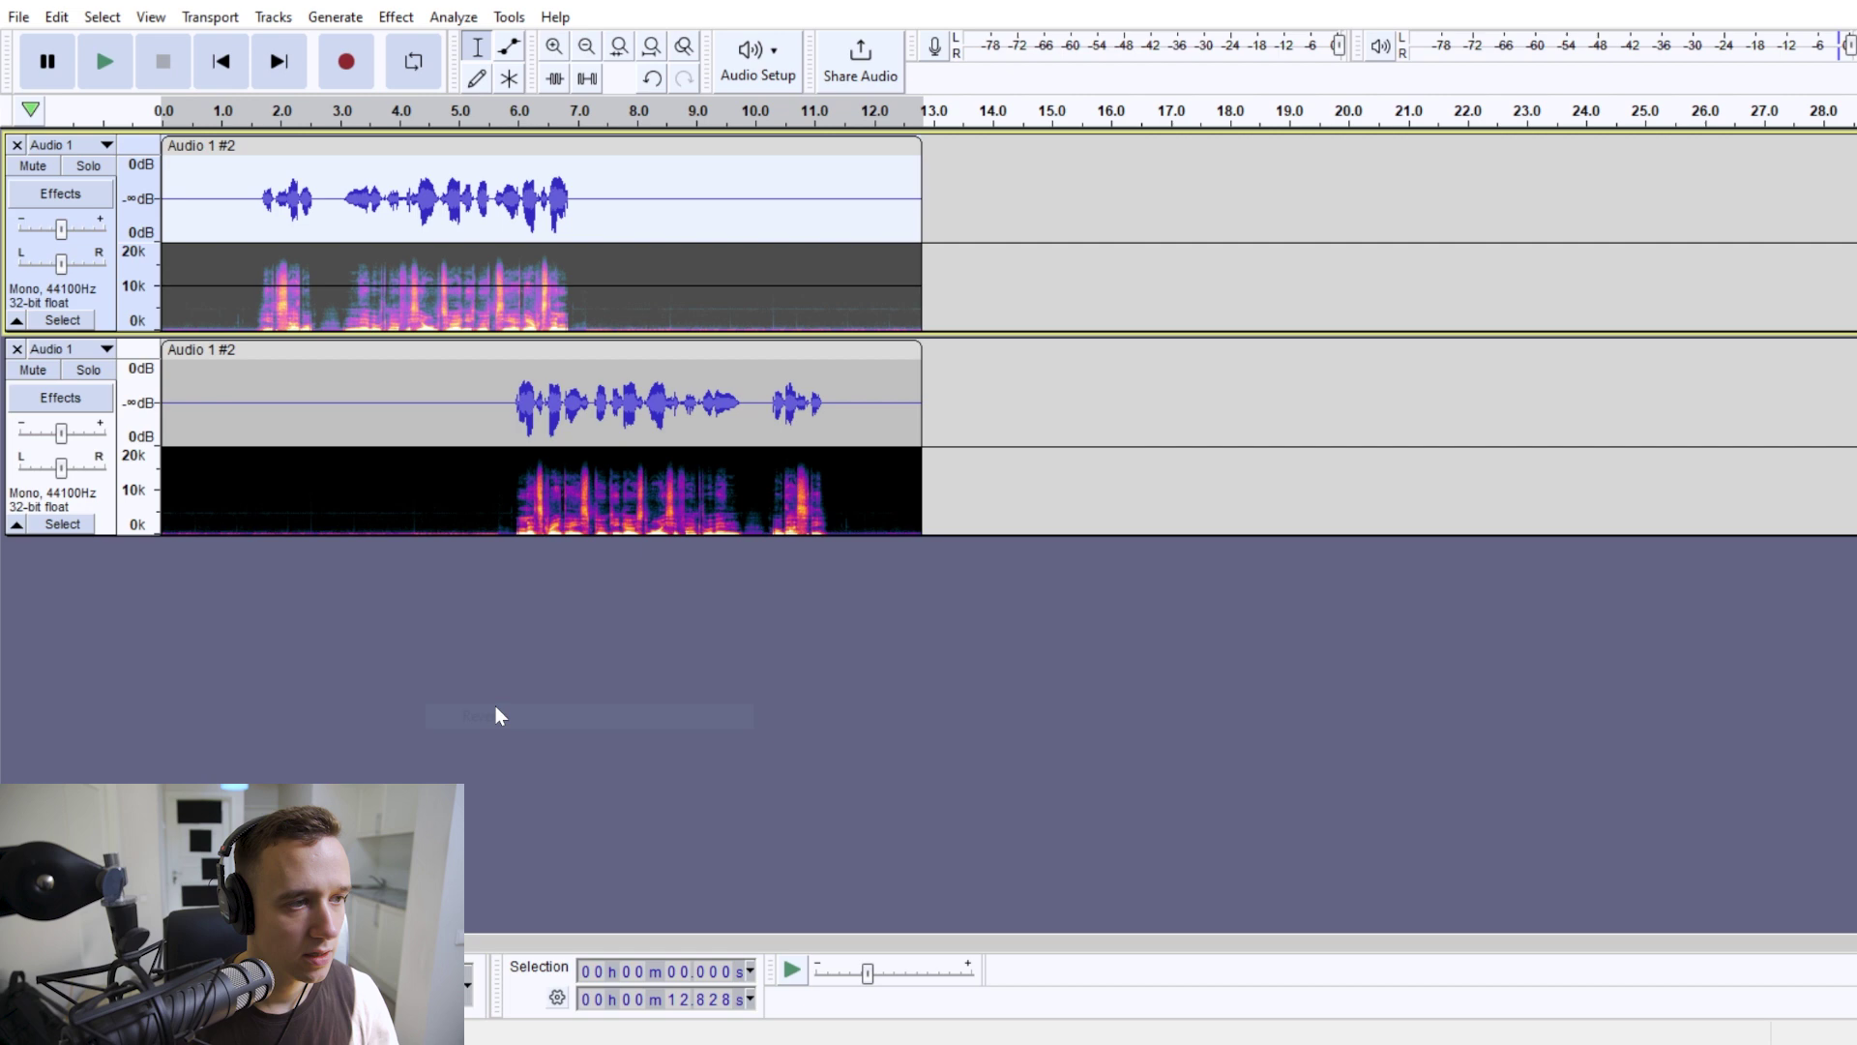
{"action": "left_click", "coordinate": [396, 17]}
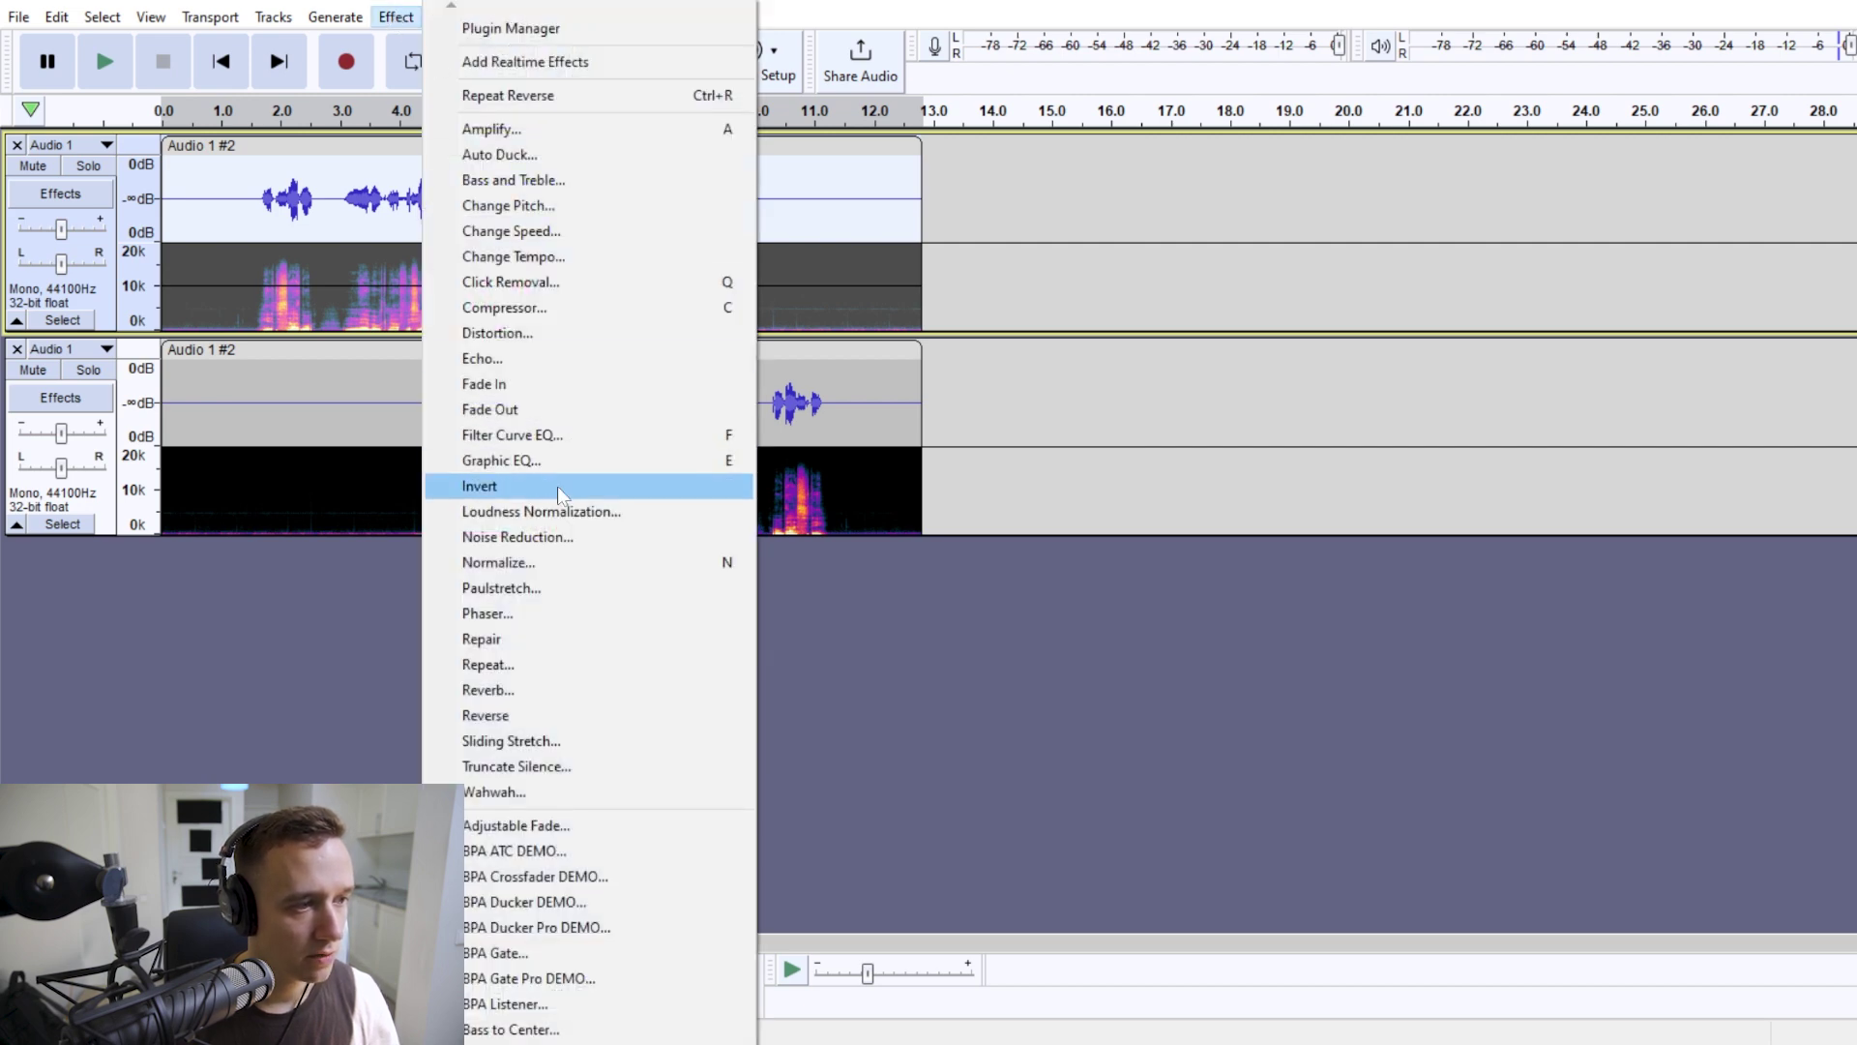
{"action": "left_click", "coordinate": [509, 690]}
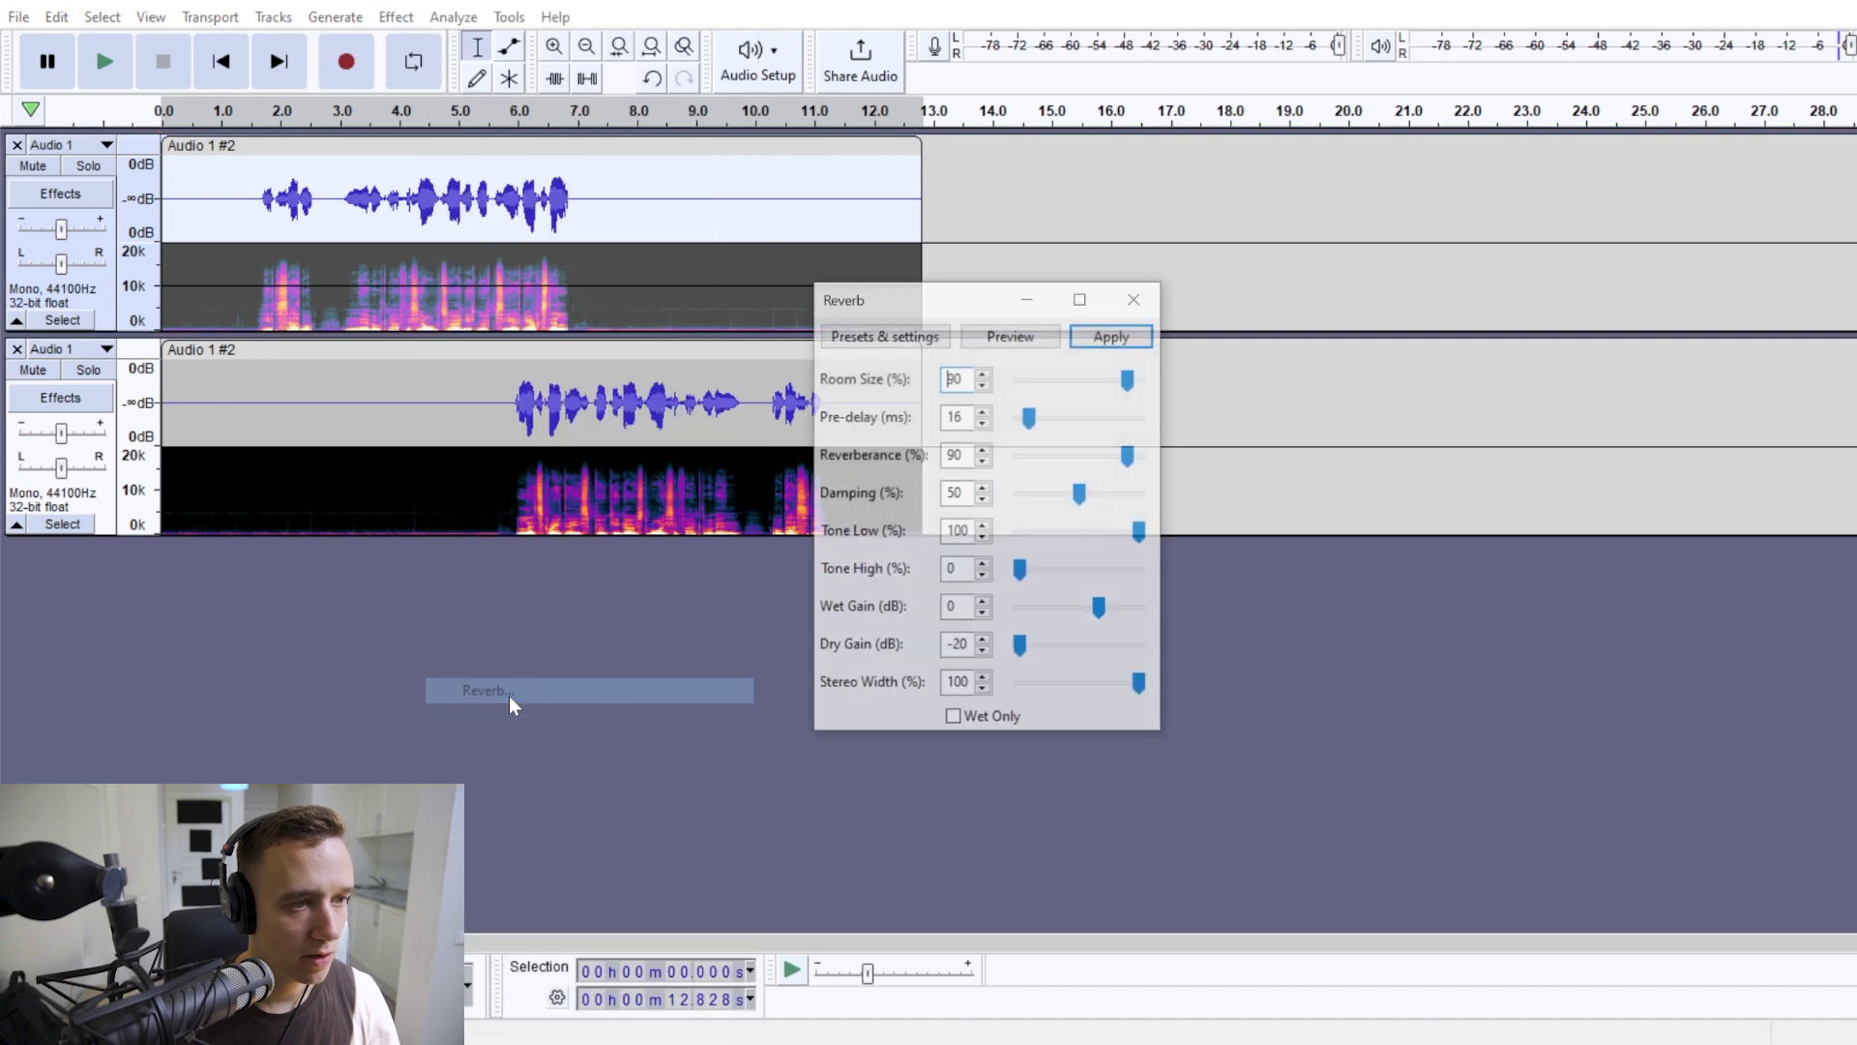
{"action": "left_click", "coordinate": [860, 345]}
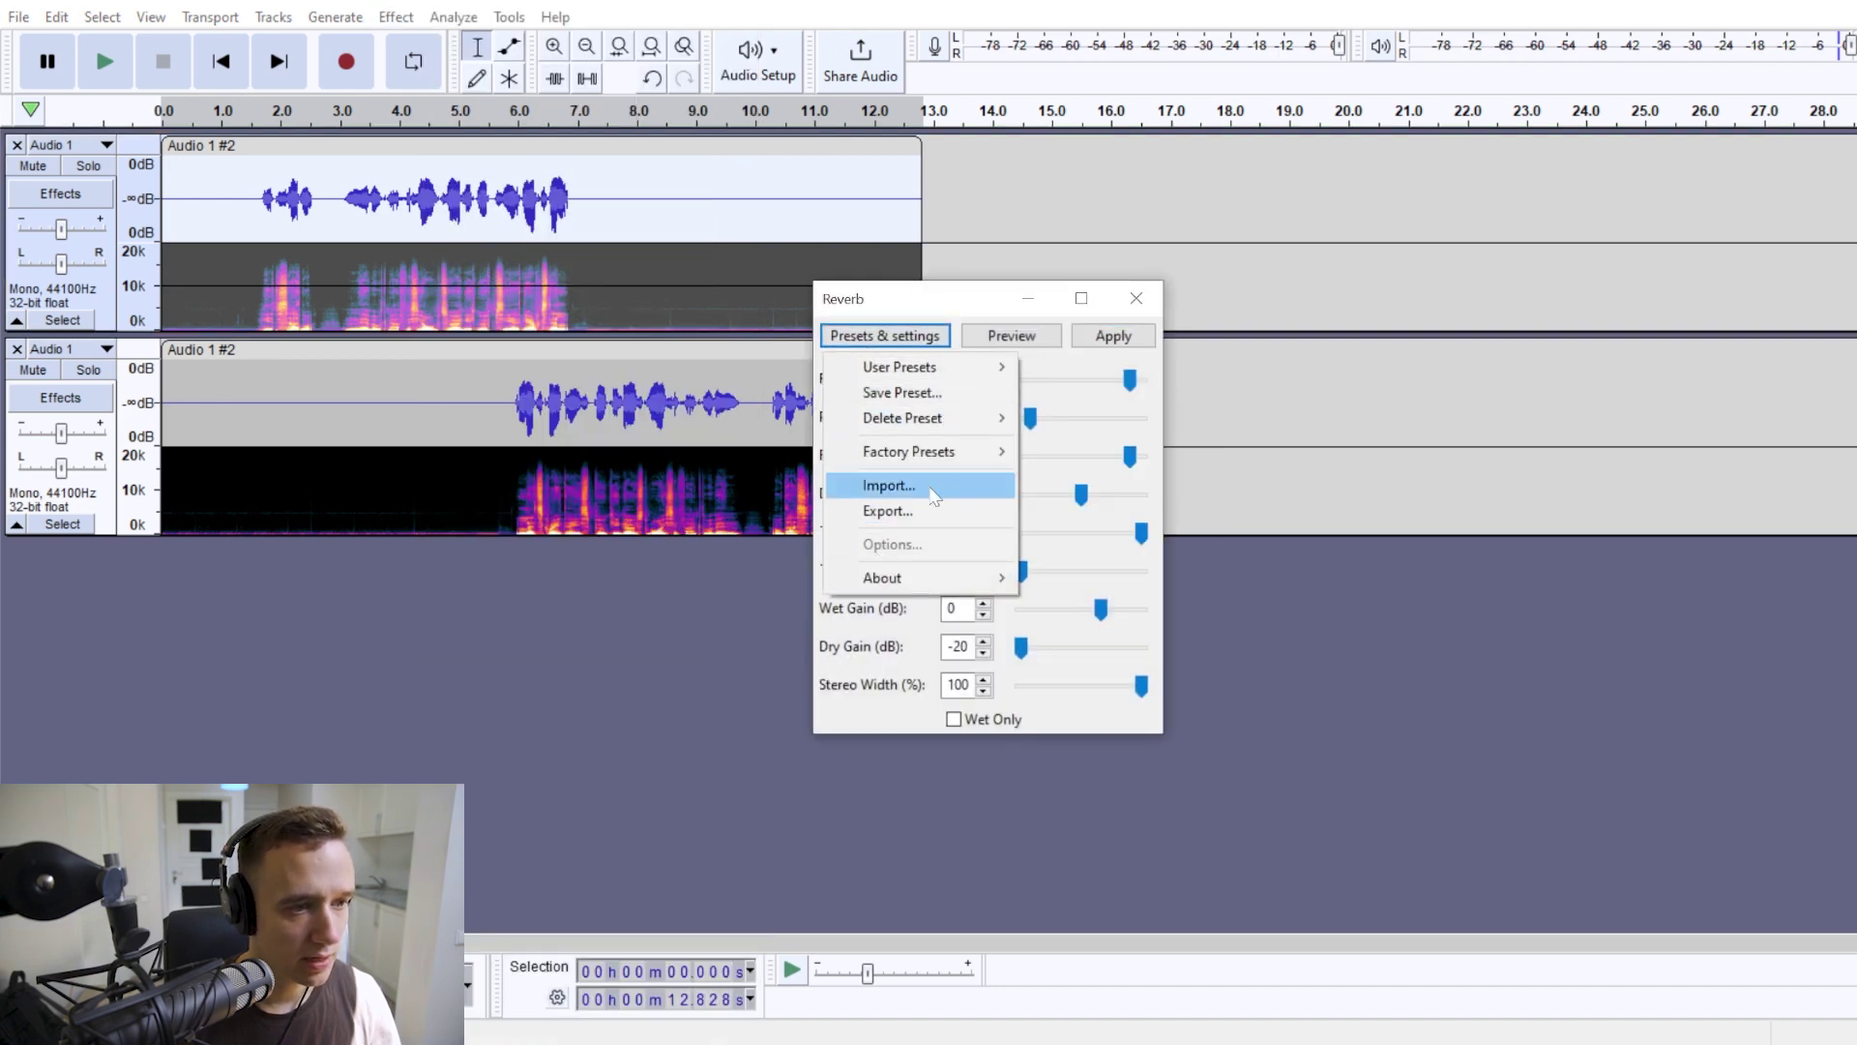
{"action": "mouse_move", "coordinate": [944, 464]}
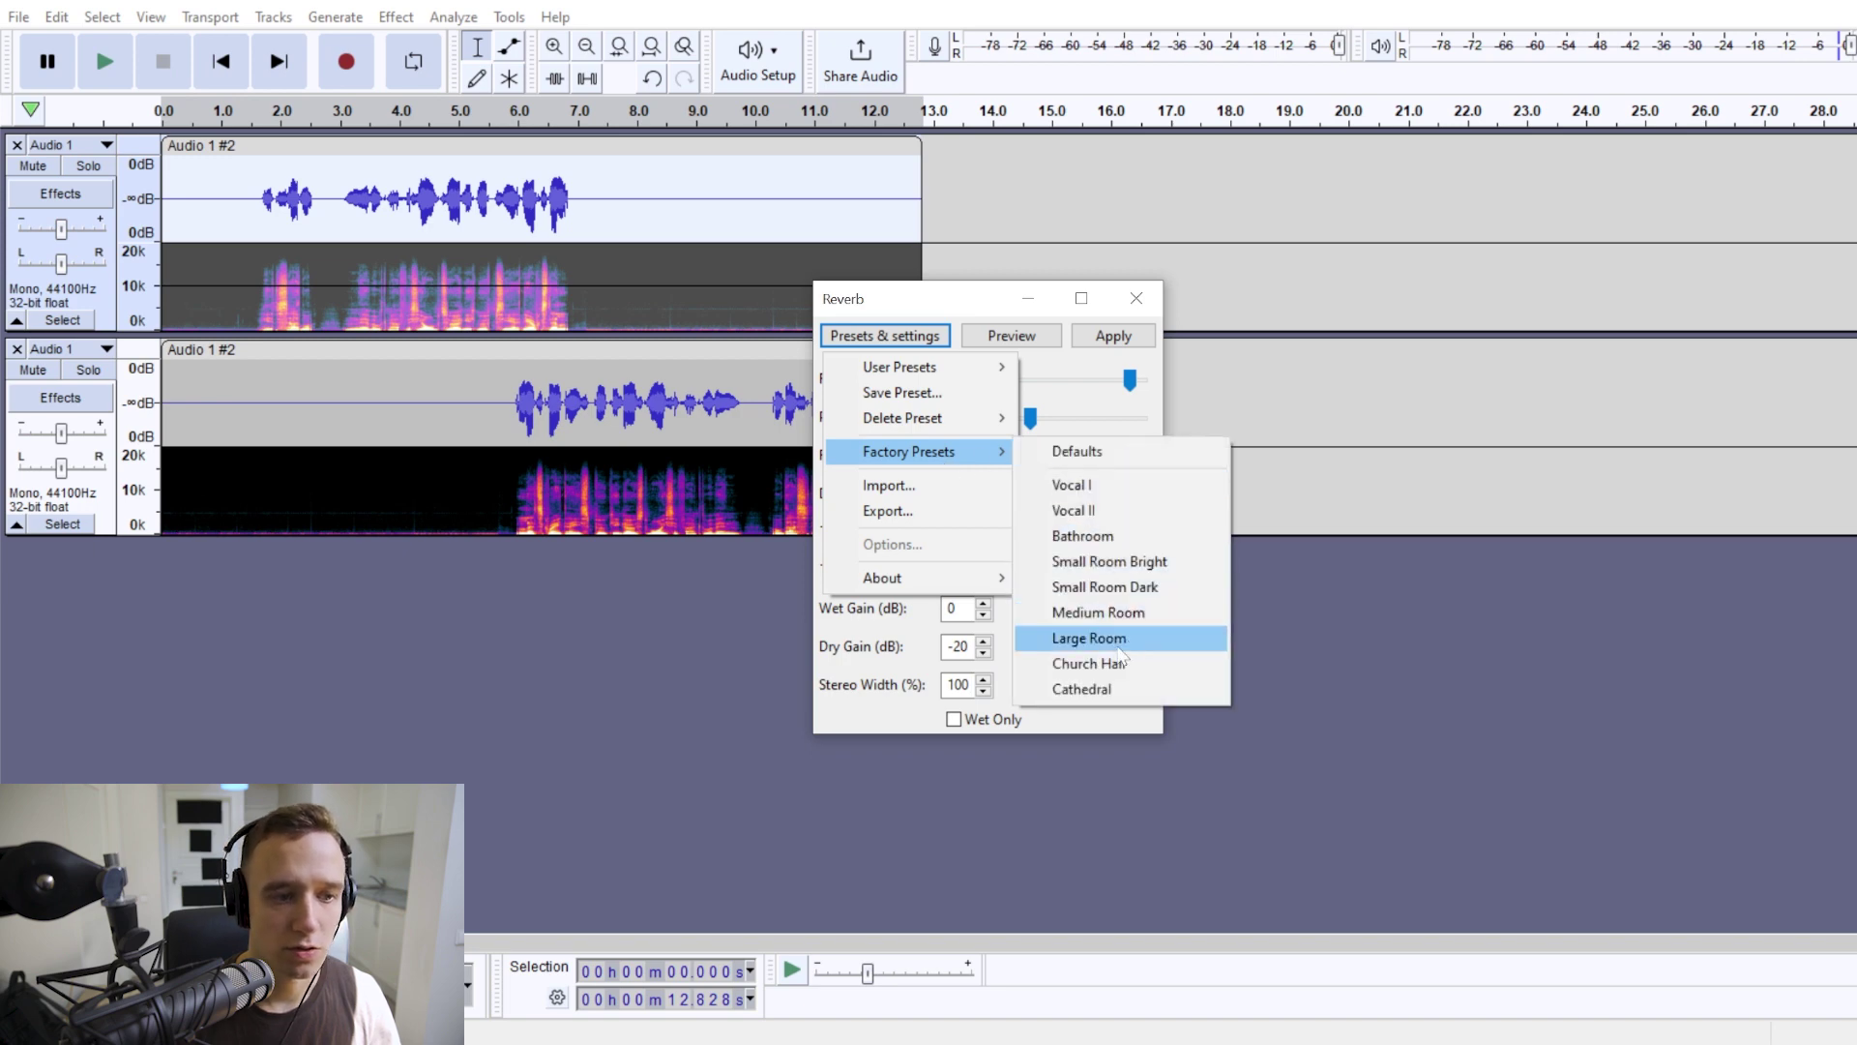
{"action": "left_click", "coordinate": [1098, 612]}
{"action": "left_click", "coordinate": [1113, 336]}
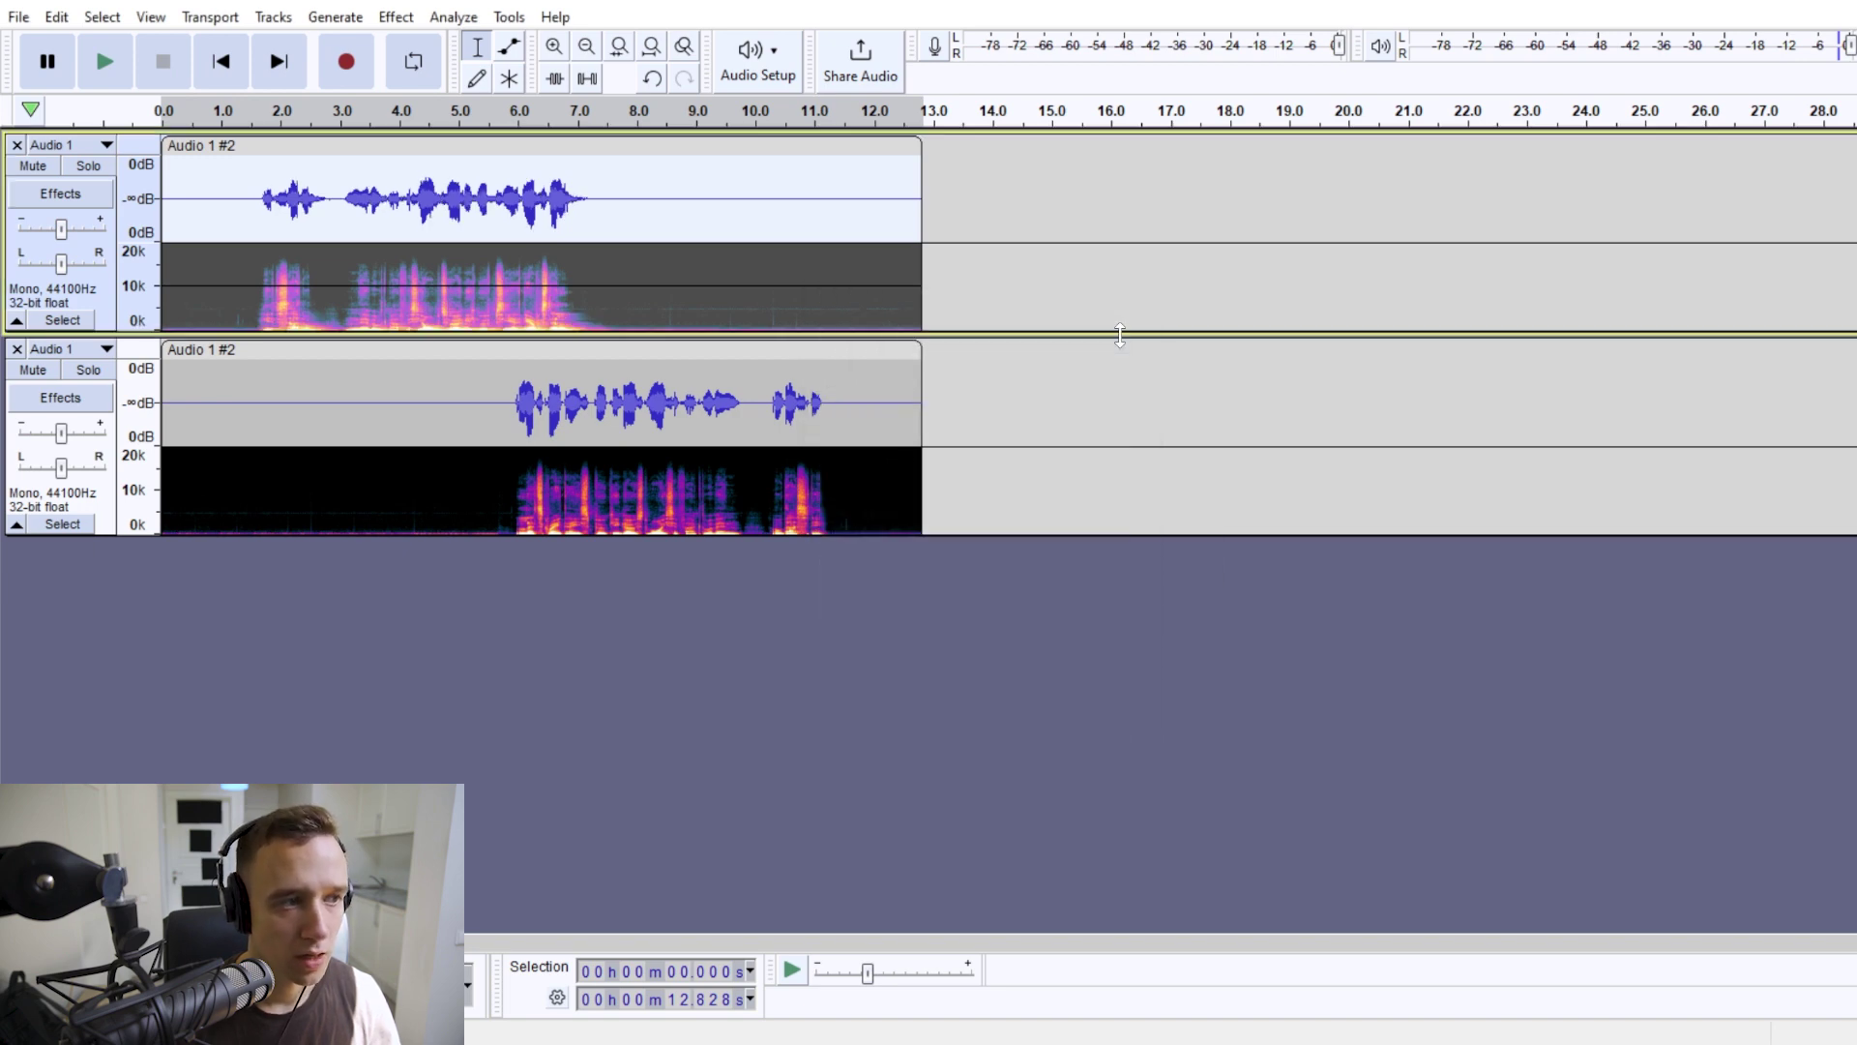
Step: Reverse the top clip back to forward and add a second room-preset reverb at 75% Room Size
{"action": "left_click", "coordinate": [395, 16]}
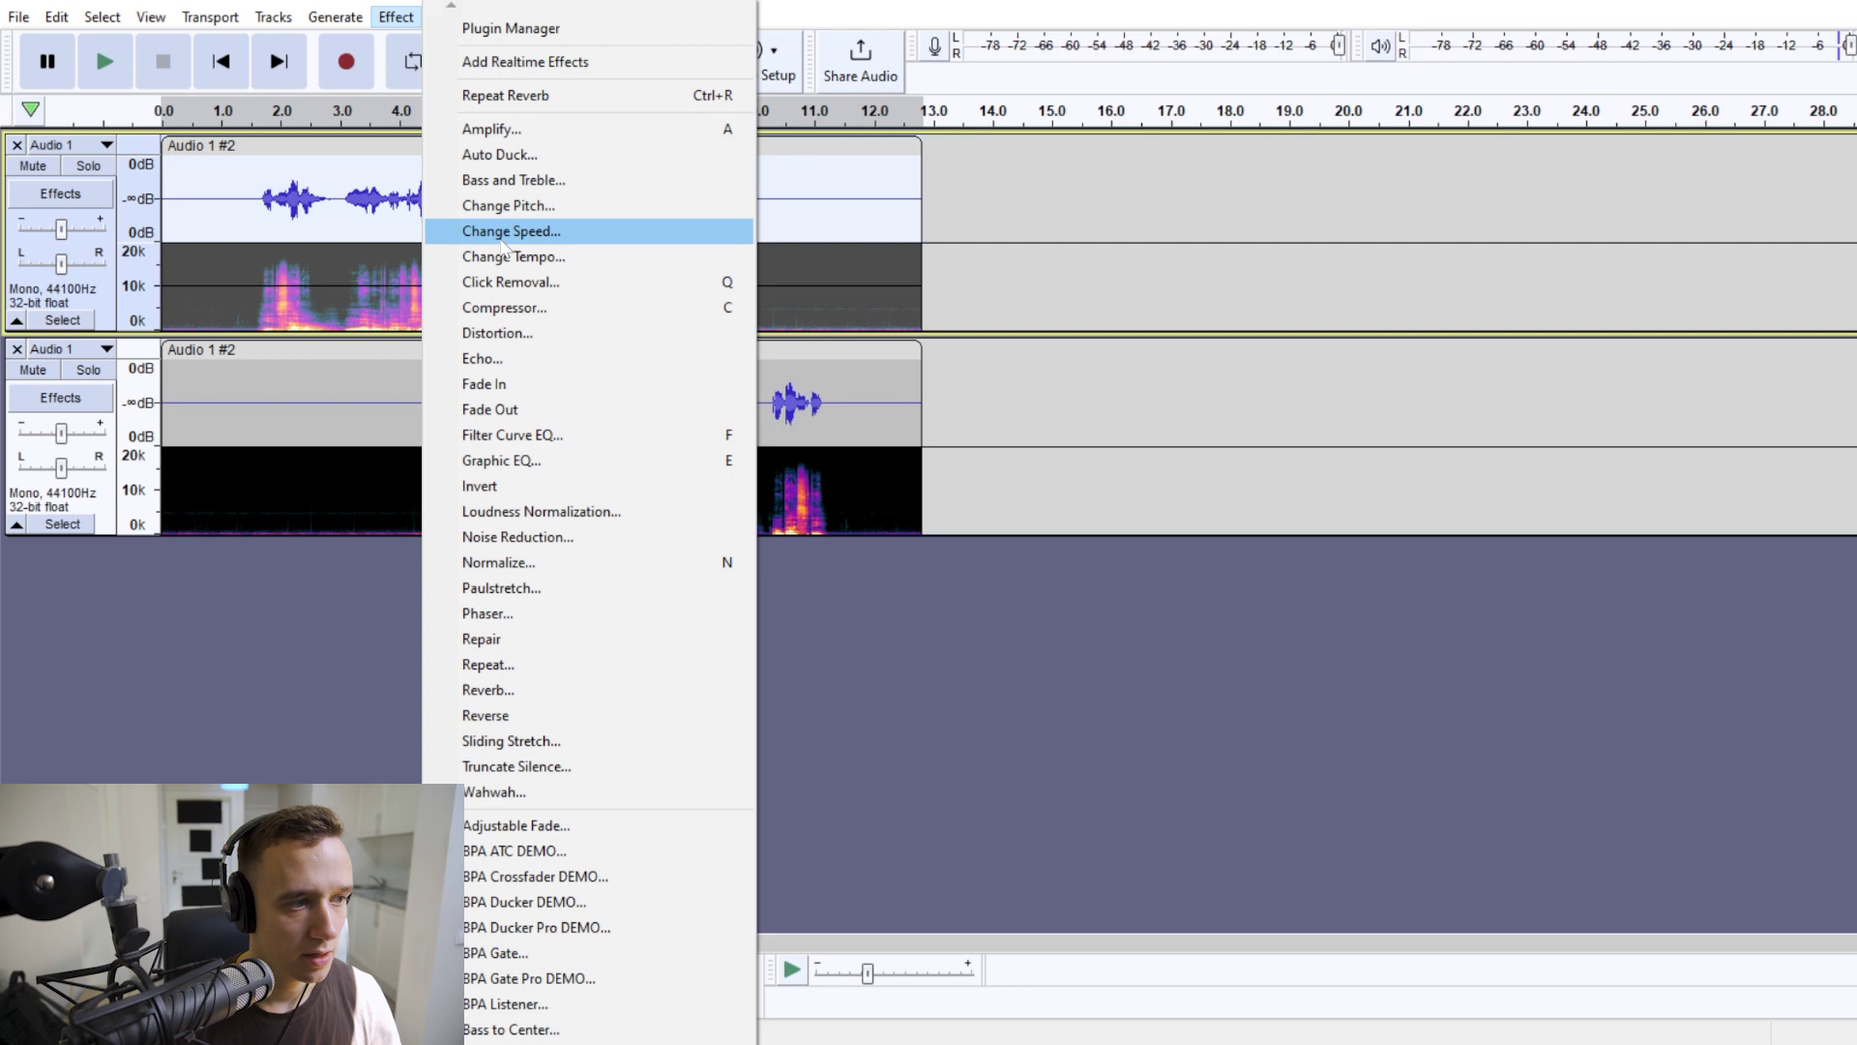
{"action": "left_click", "coordinate": [504, 715]}
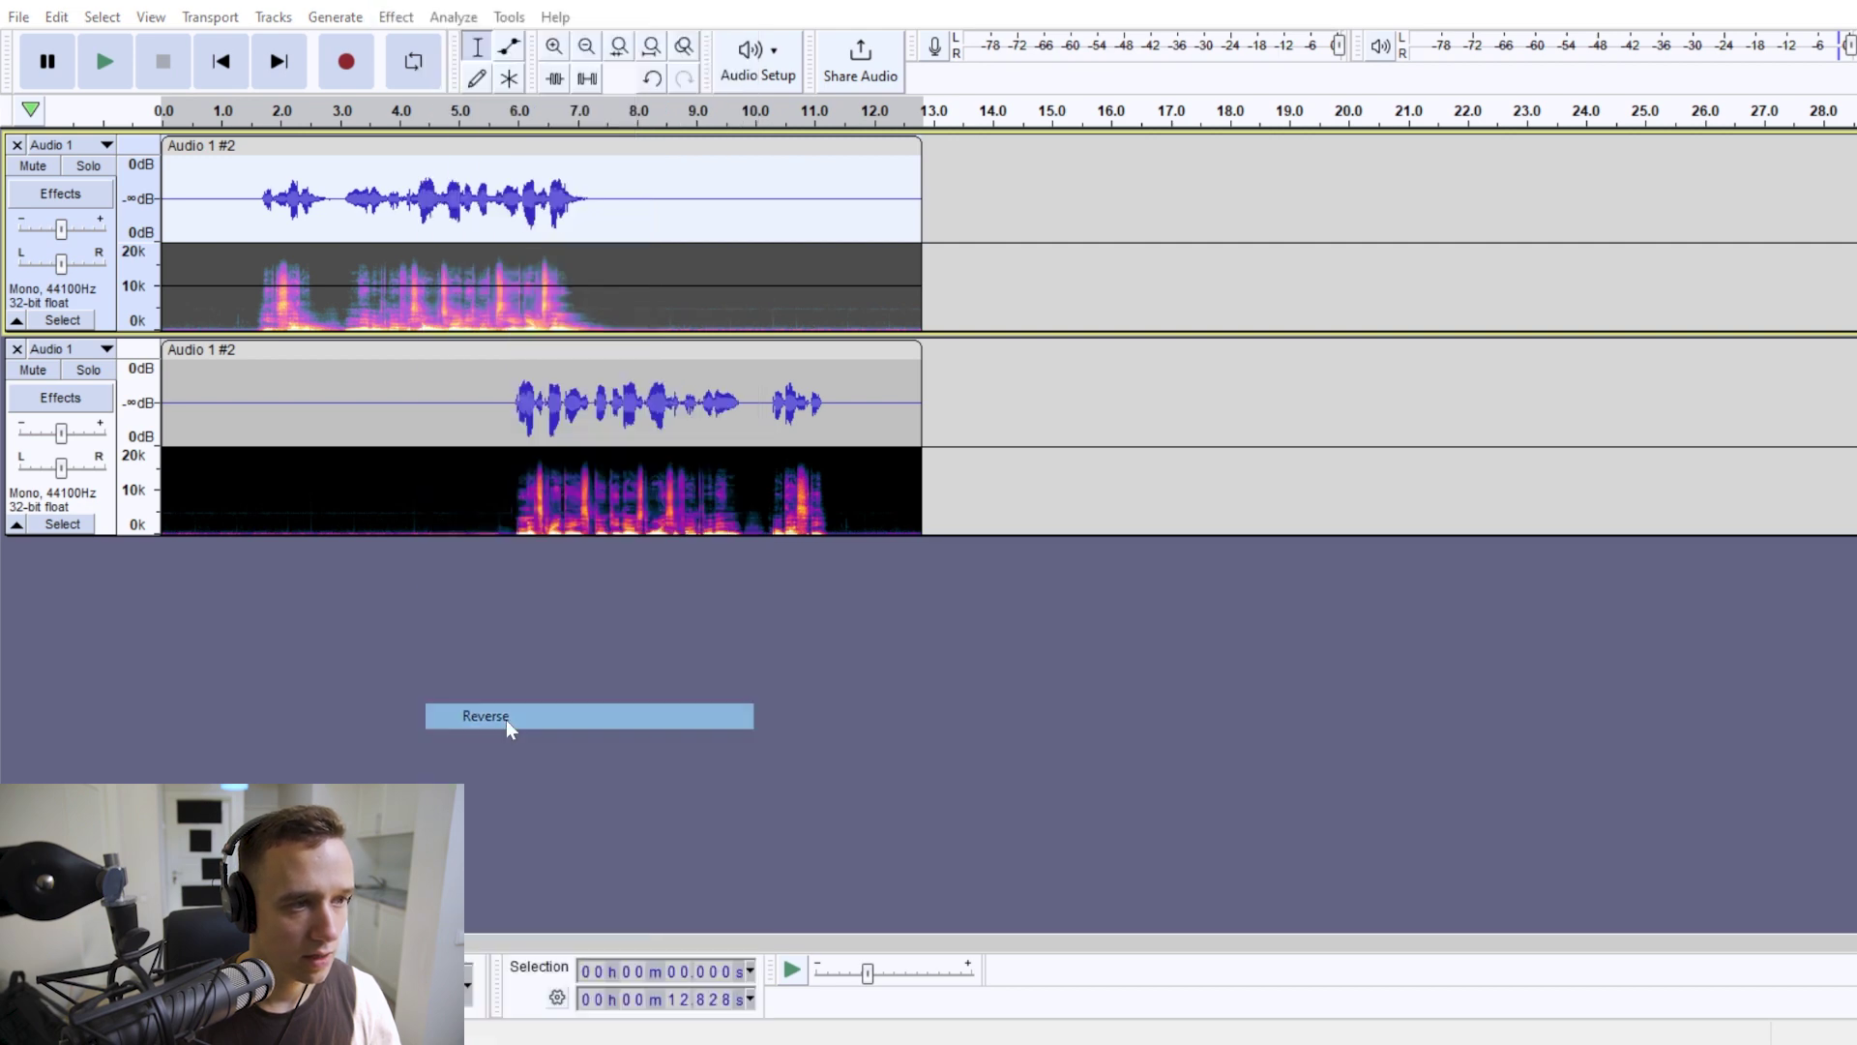
{"action": "left_click", "coordinate": [396, 17]}
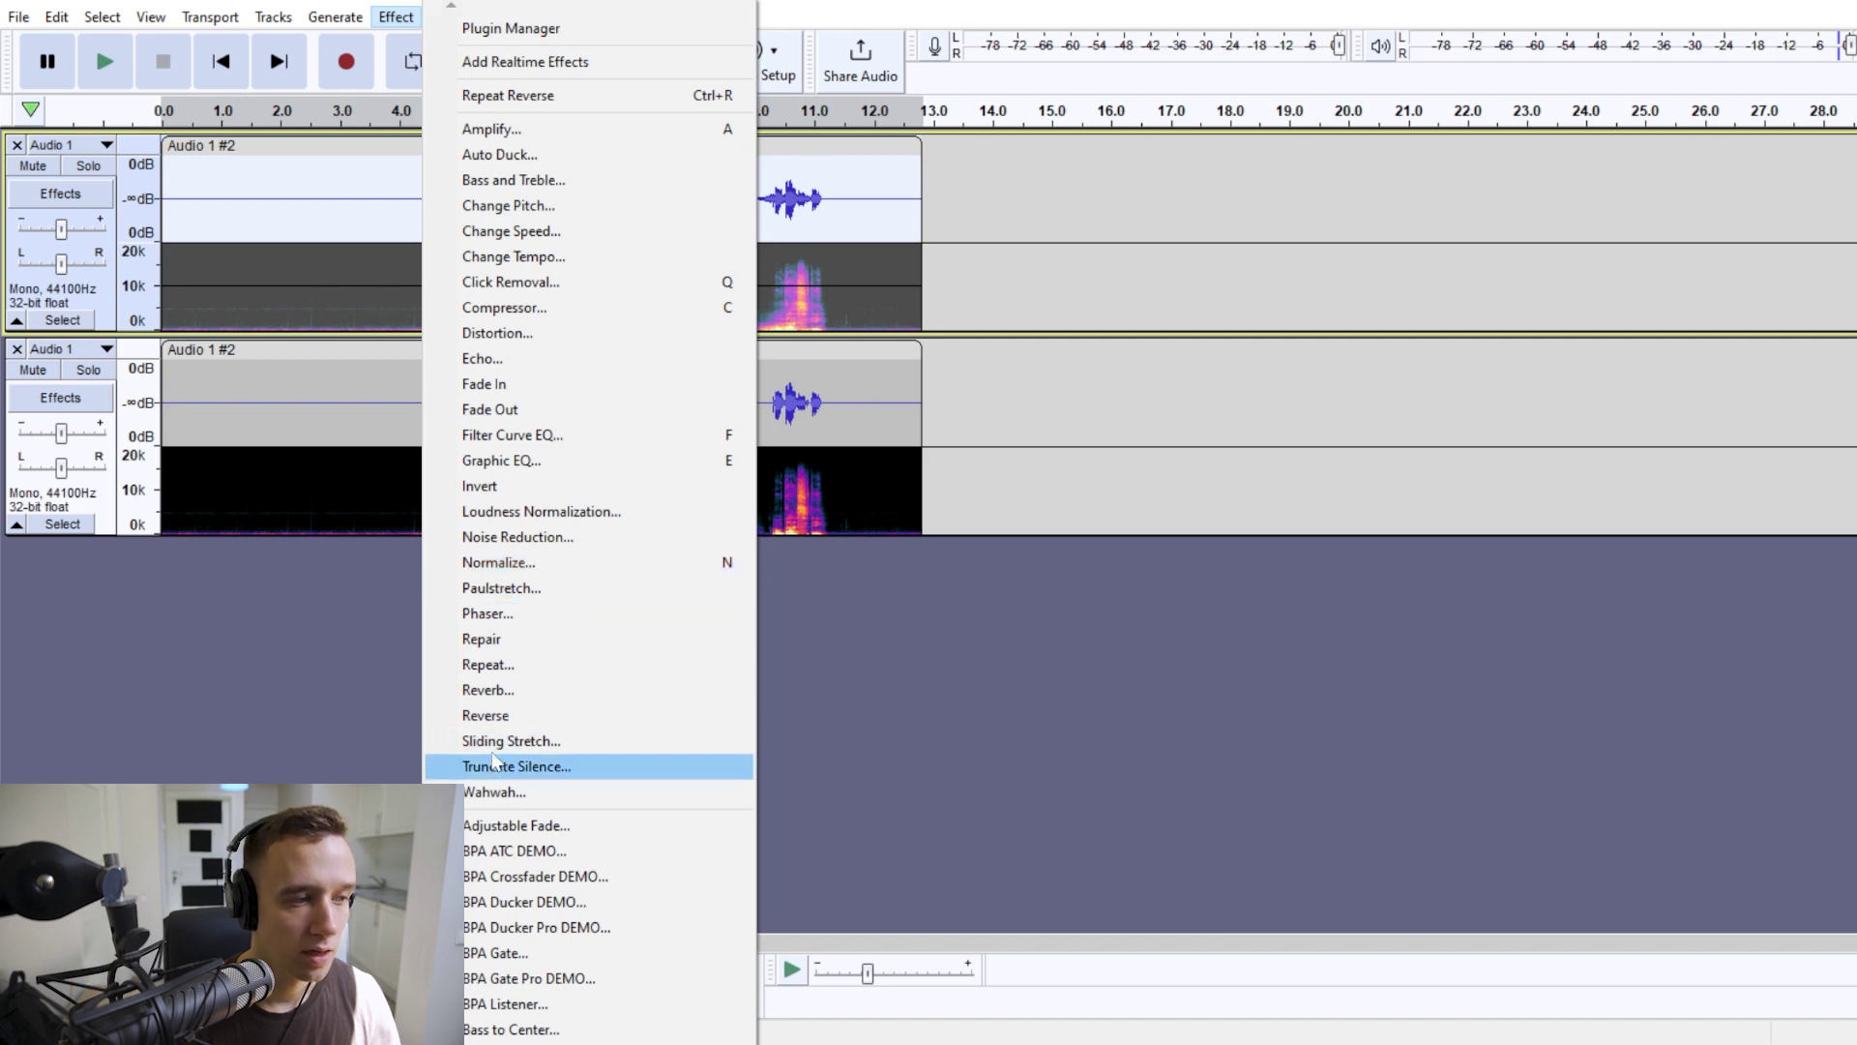
{"action": "left_click", "coordinate": [502, 688]}
{"action": "left_click", "coordinate": [868, 339]}
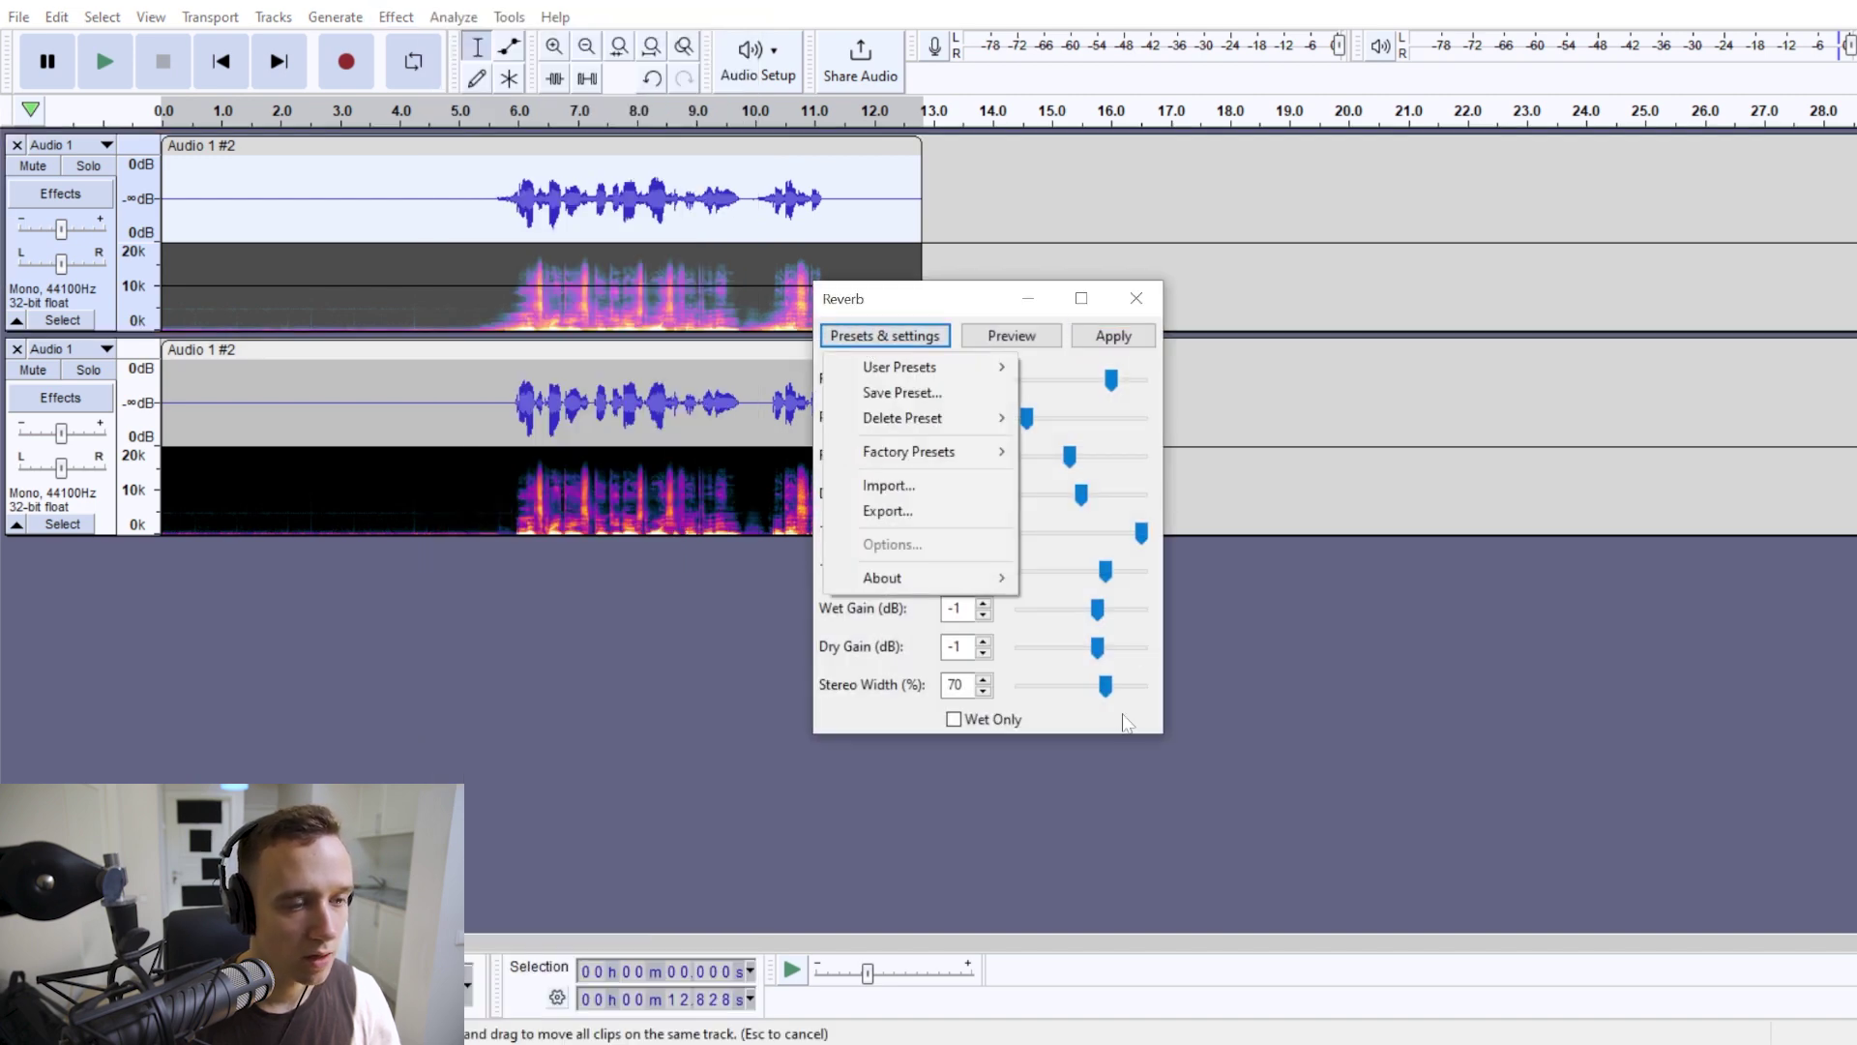
{"action": "mouse_move", "coordinate": [946, 461]}
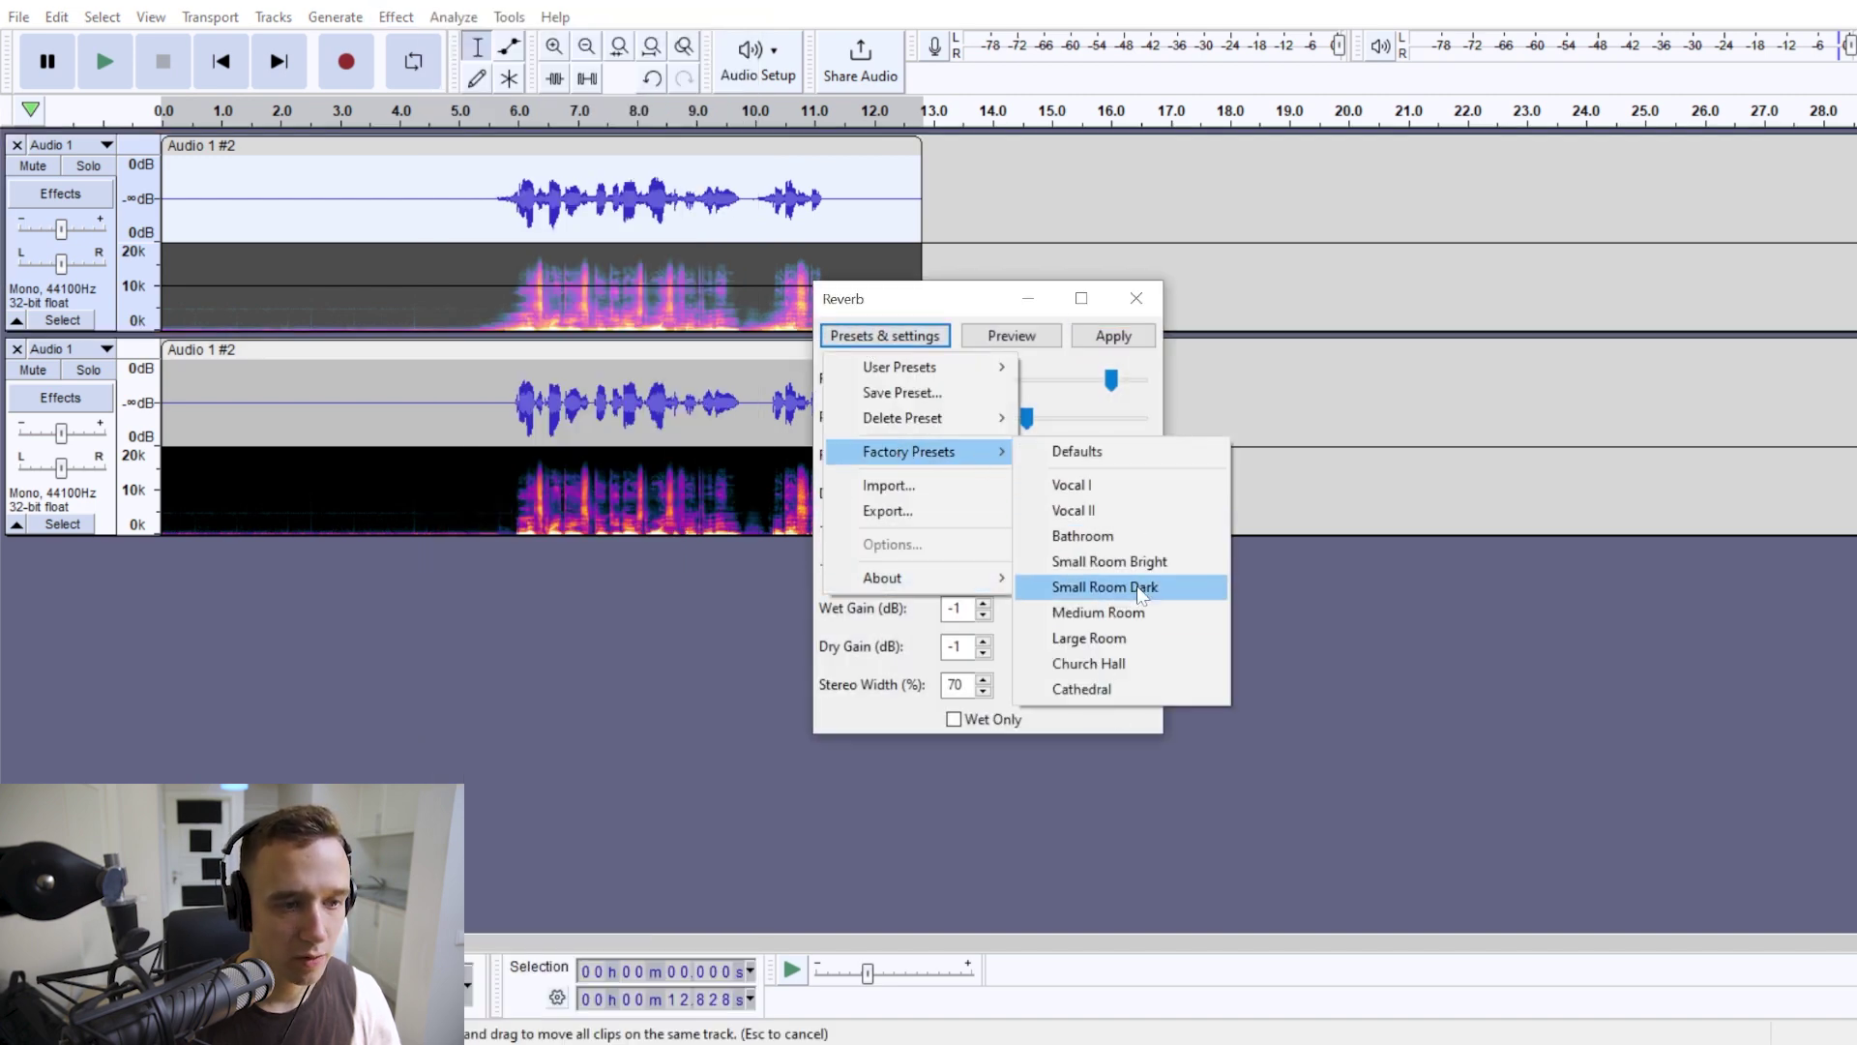
{"action": "left_click", "coordinate": [1098, 612]}
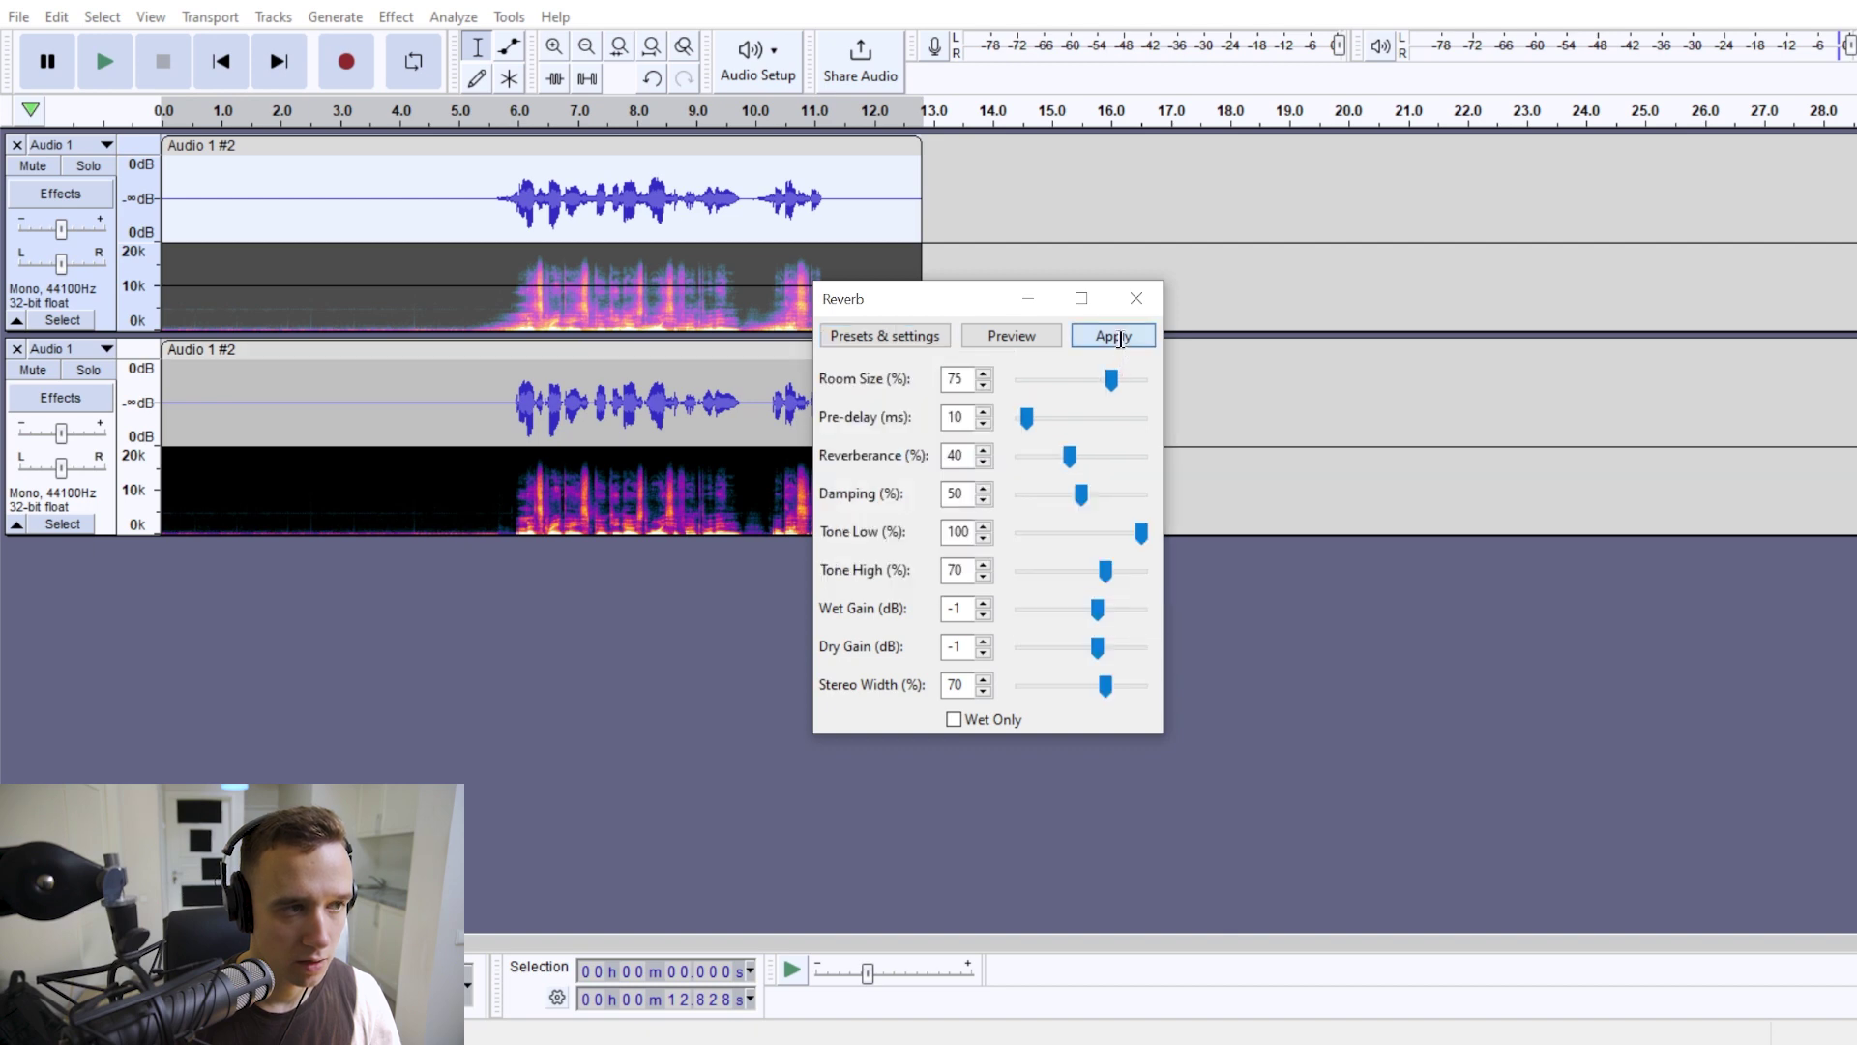
{"action": "left_click", "coordinate": [1112, 335]}
{"action": "left_click", "coordinate": [1006, 201]}
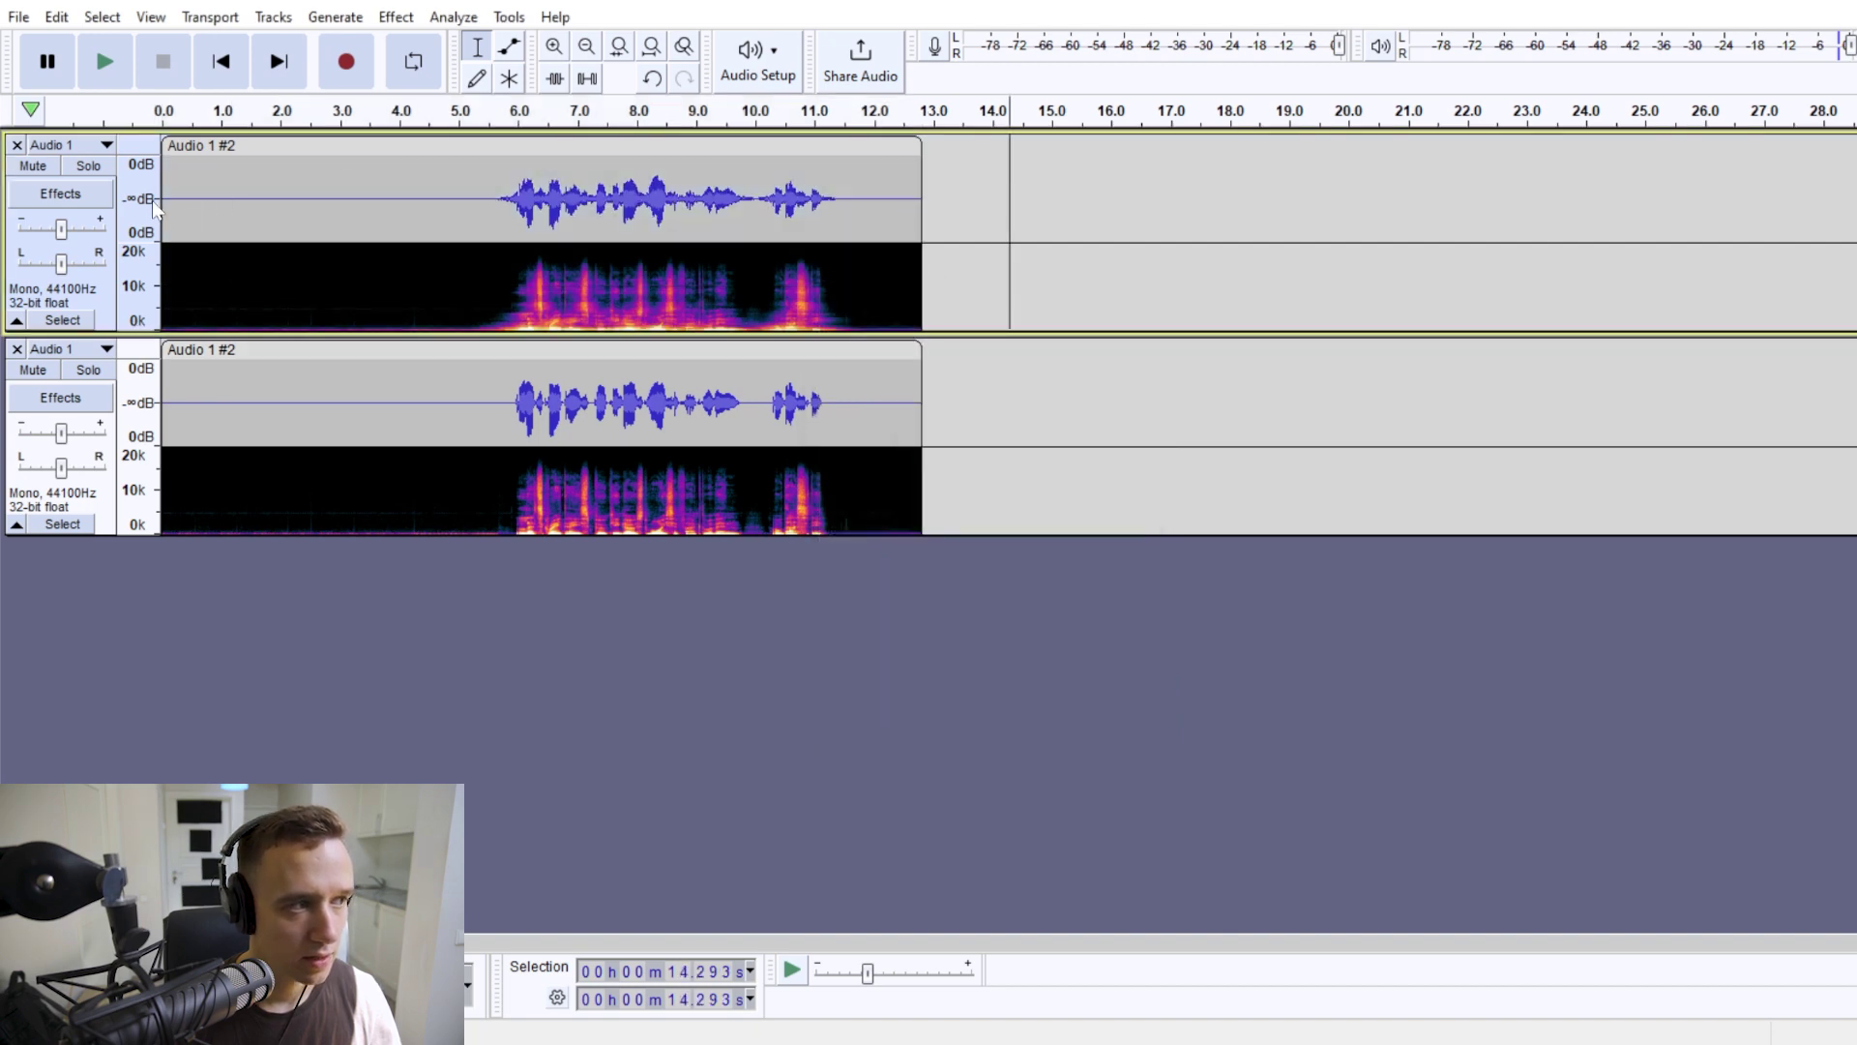
Step: Solo and play the processed top track, unsolo it, and select the whole bottom clip
{"action": "left_click", "coordinate": [89, 165]}
{"action": "left_click", "coordinate": [449, 198]}
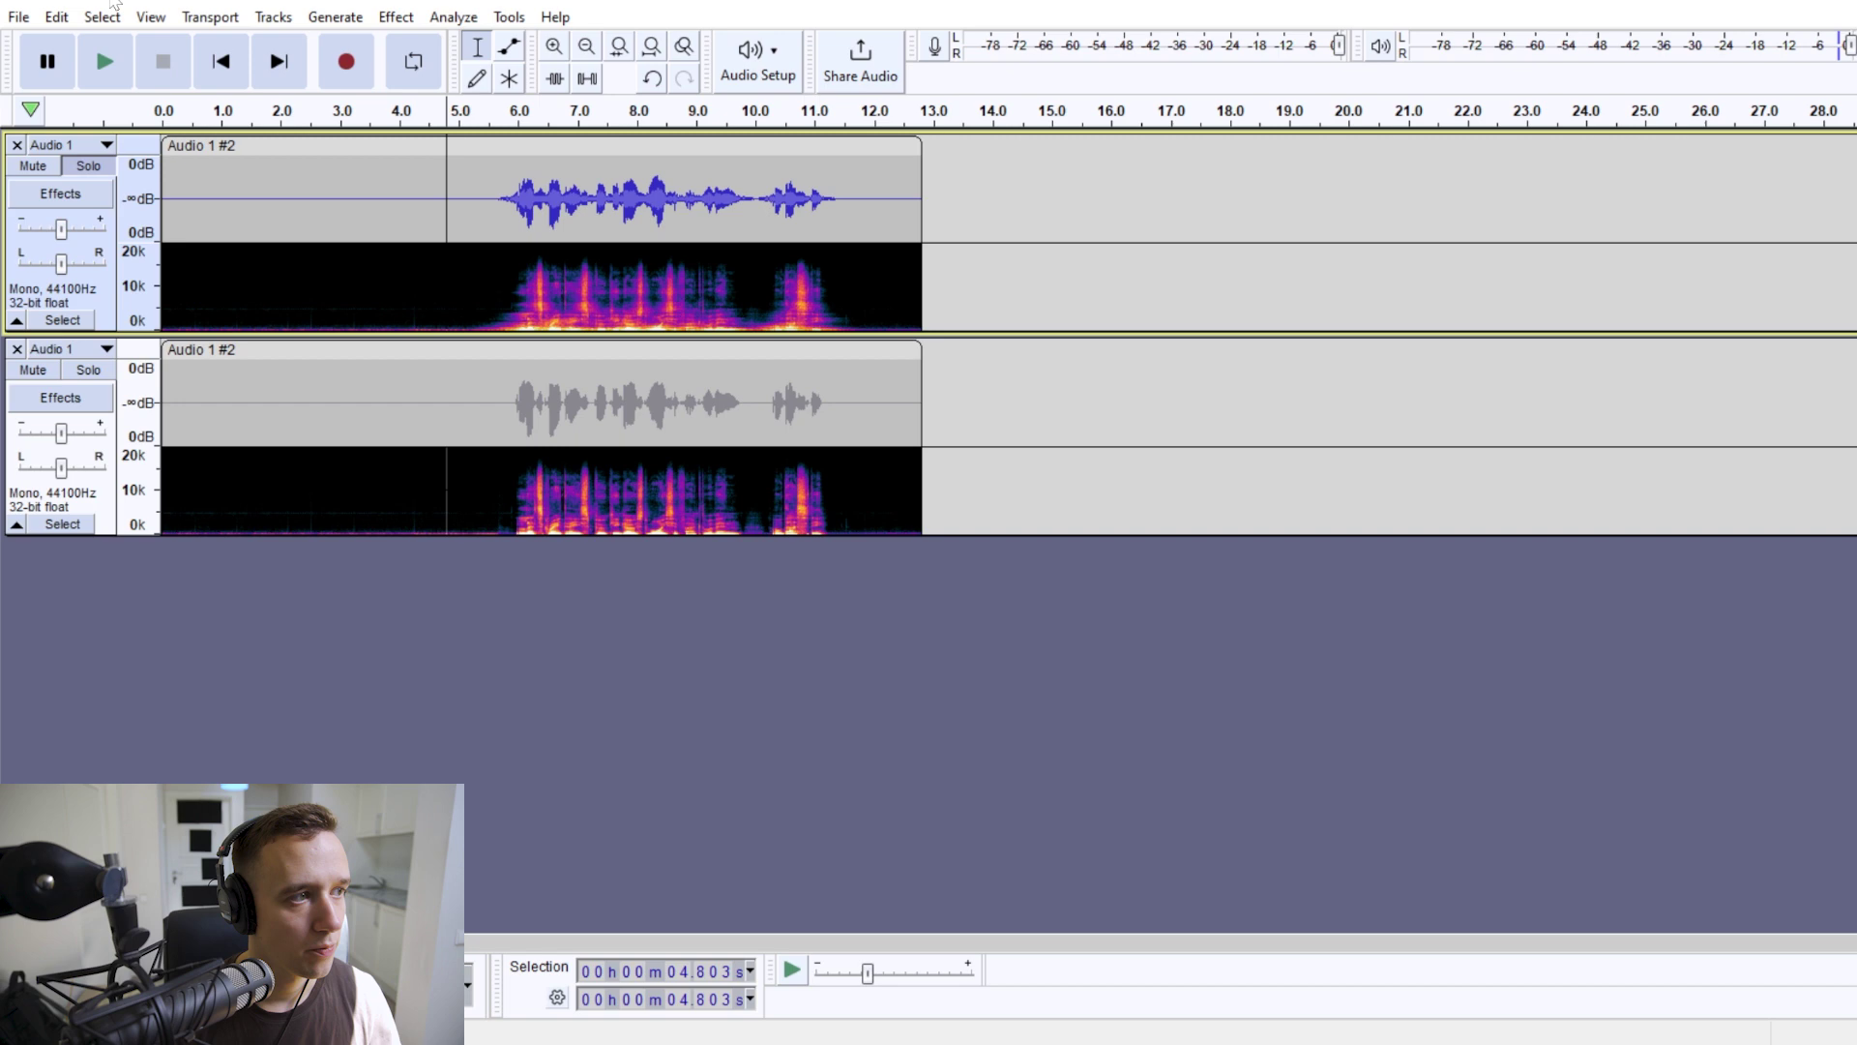
{"action": "key", "text": "space"}
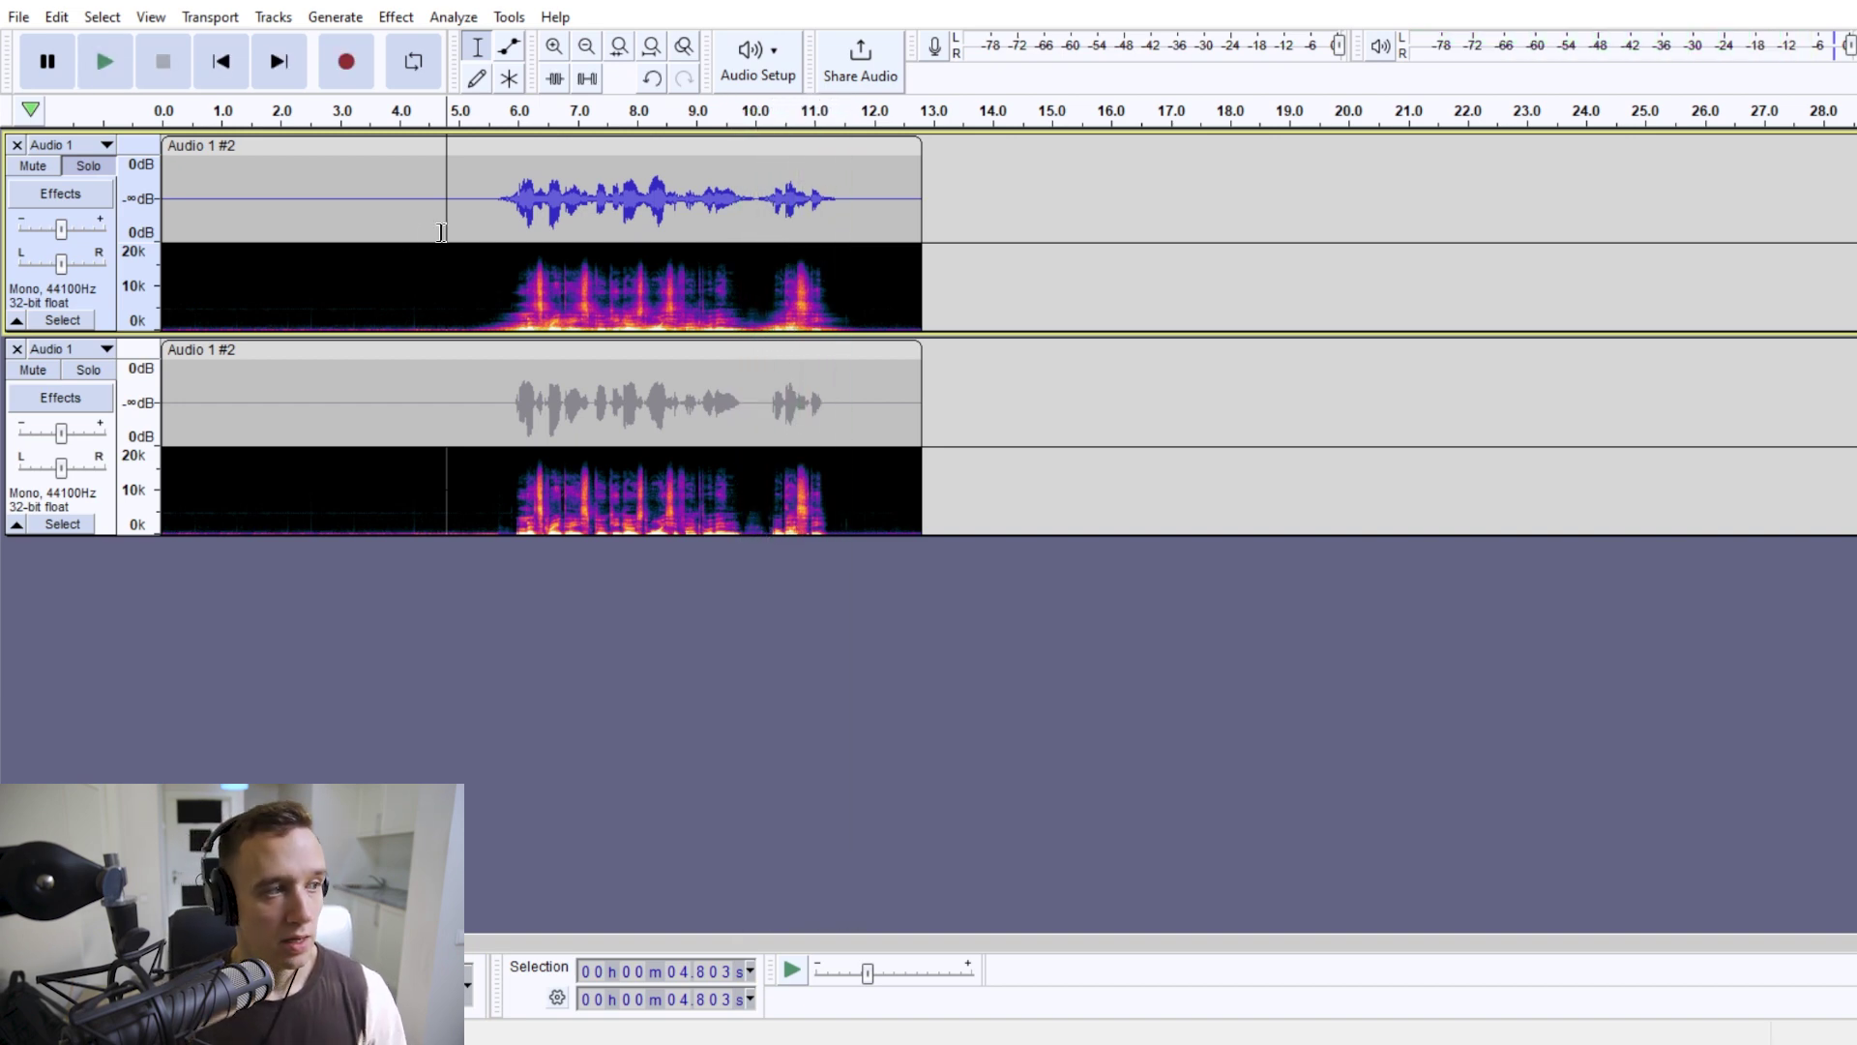
{"action": "left_click", "coordinate": [108, 168]}
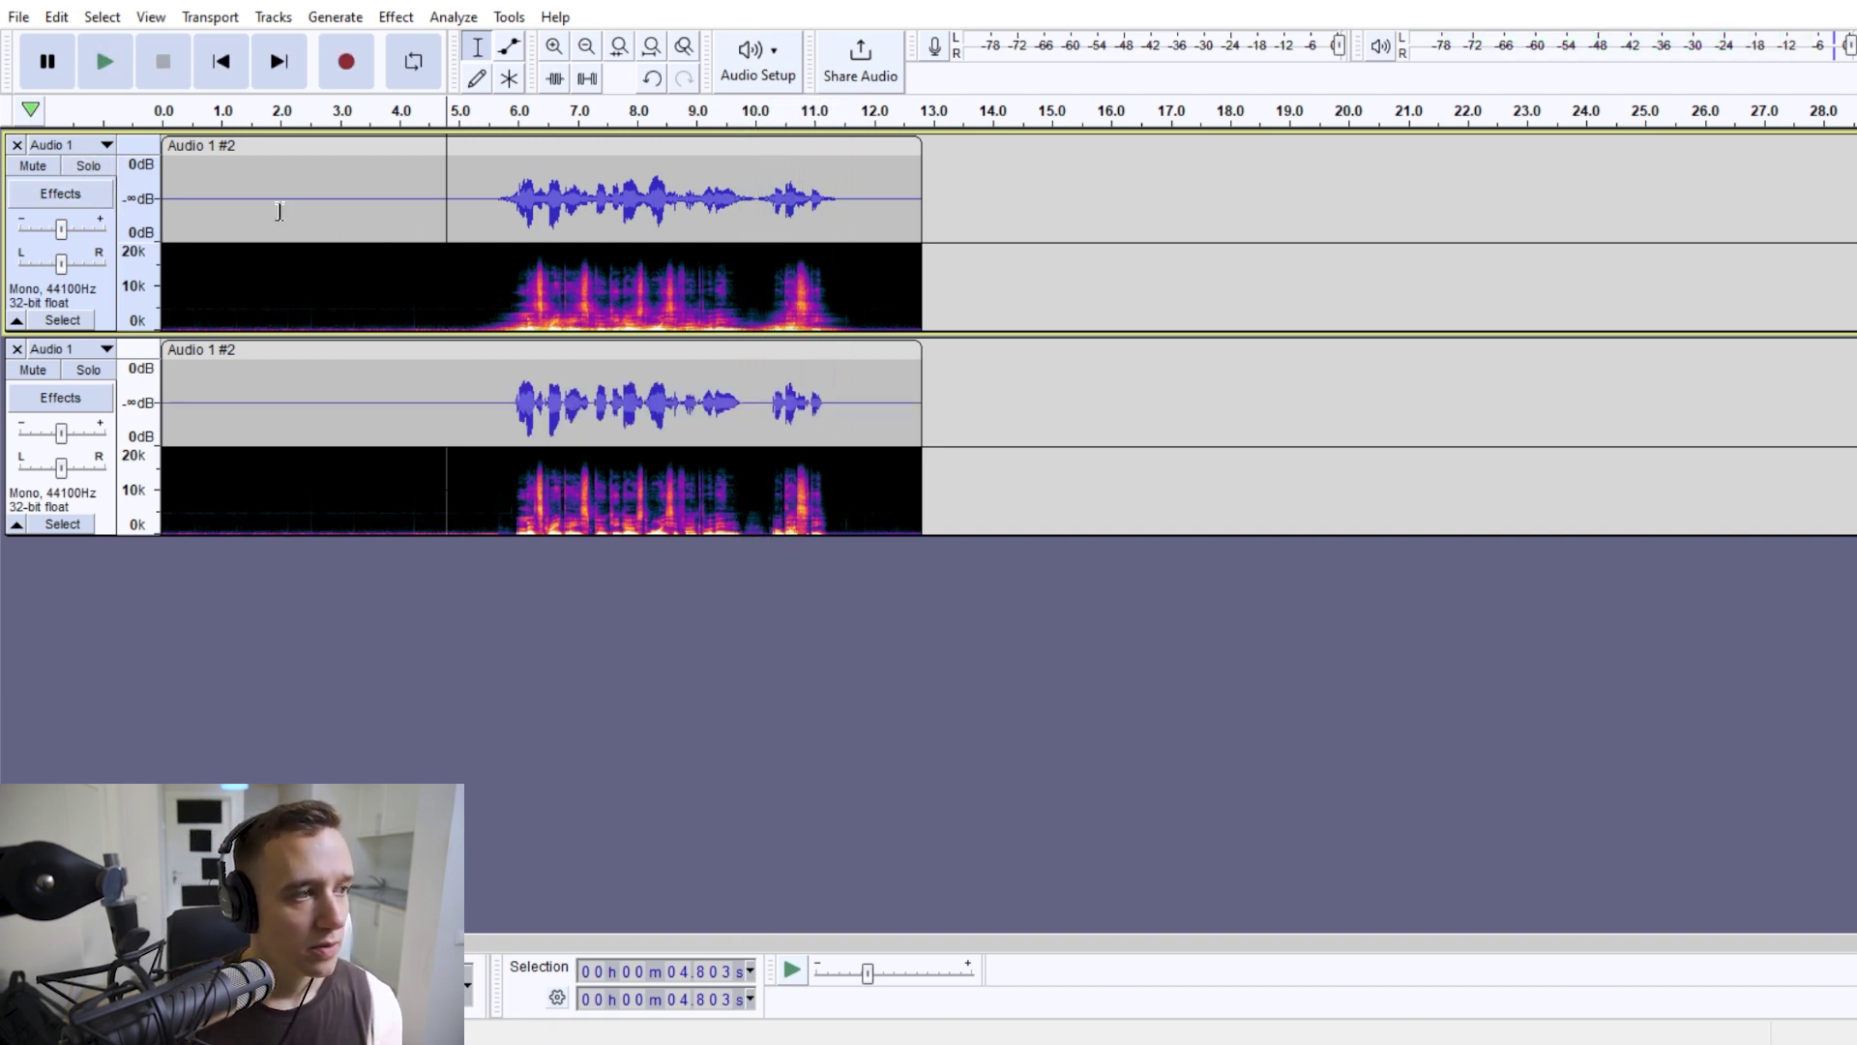
{"action": "double_click", "coordinate": [465, 428]}
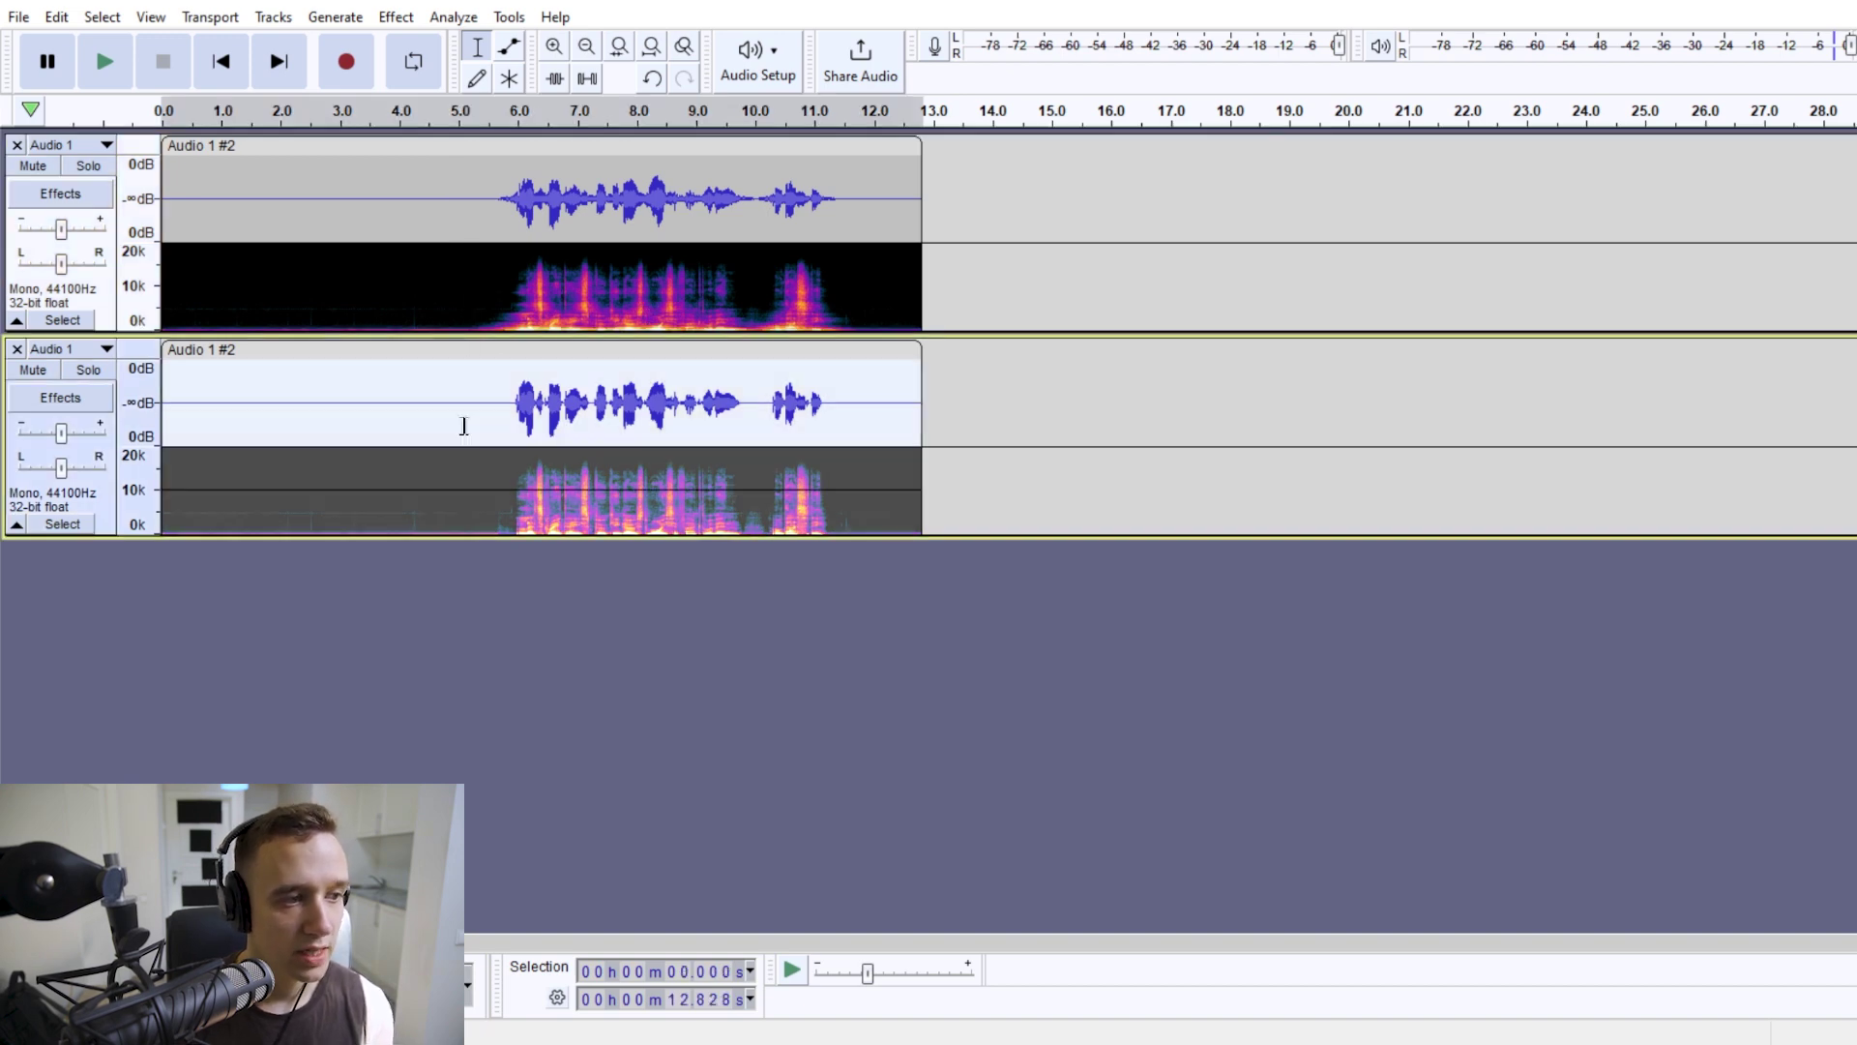
{"action": "left_click", "coordinate": [385, 23]}
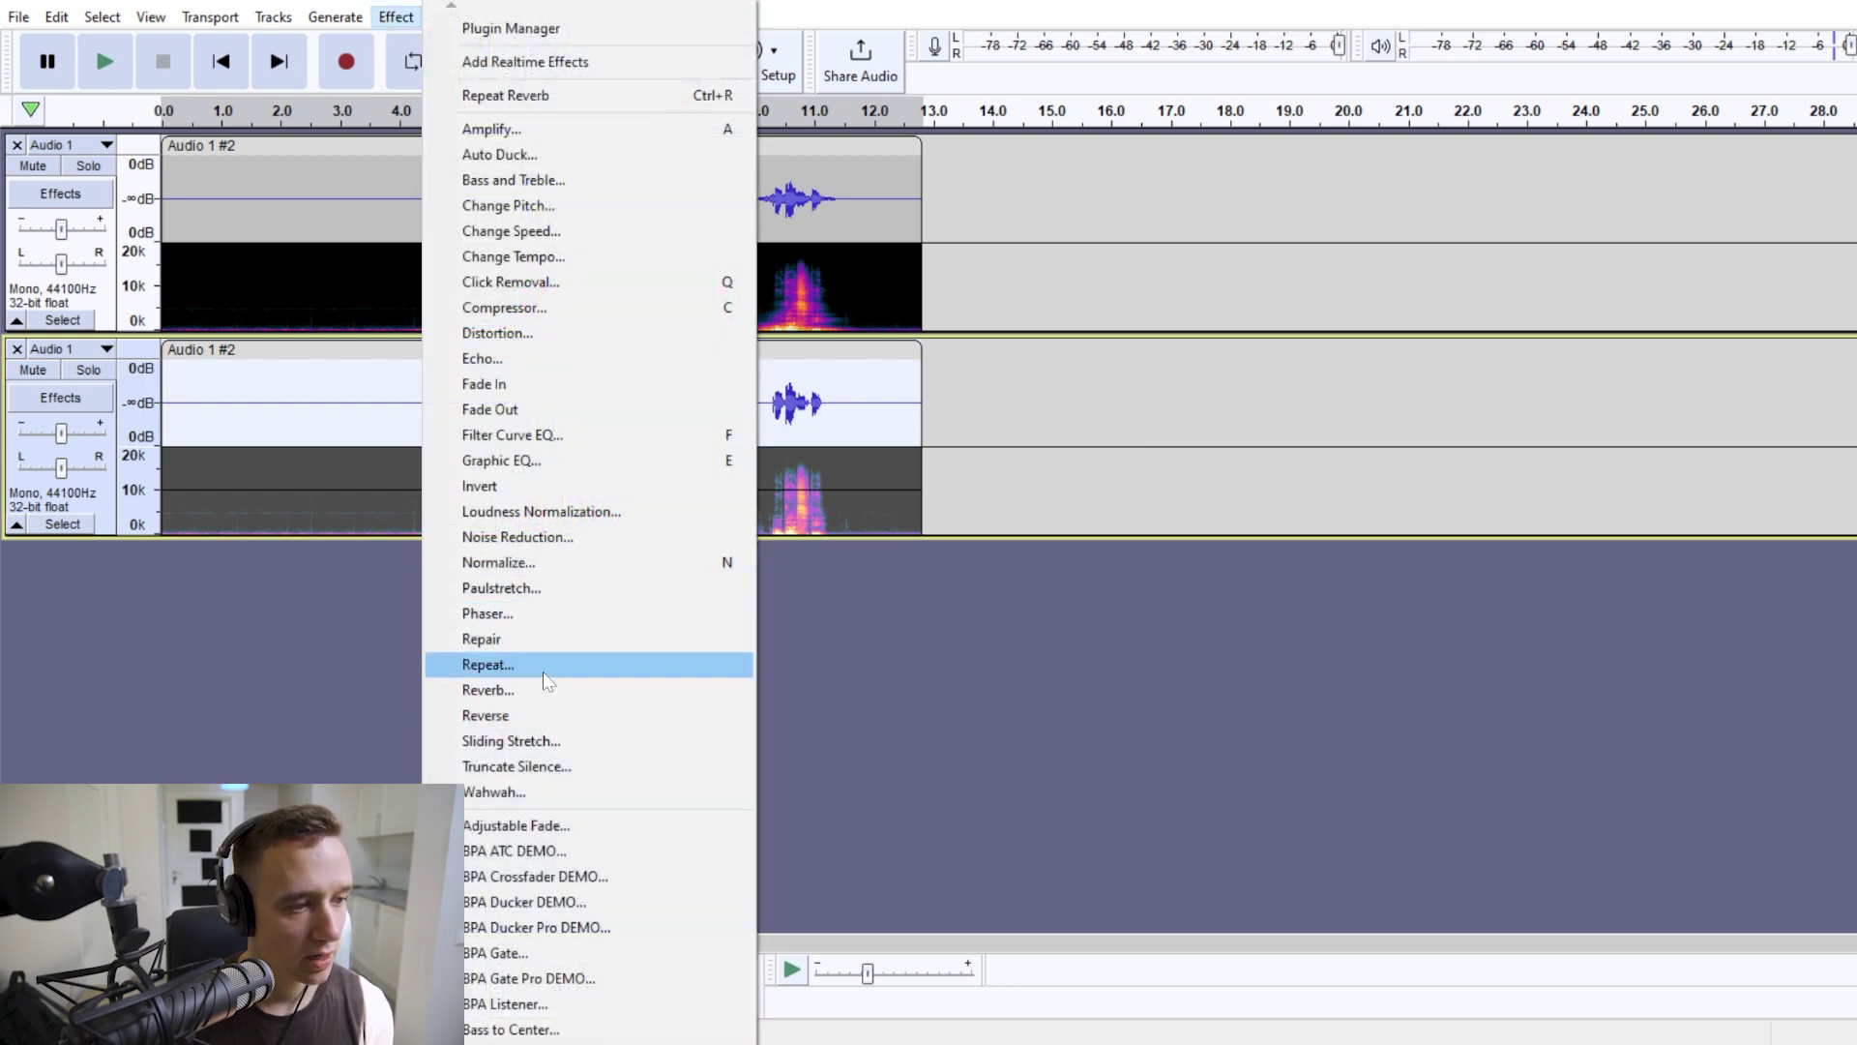
Step: Reverse the bottom clip and apply reverb with the Cathedral factory preset
{"action": "left_click", "coordinate": [518, 716]}
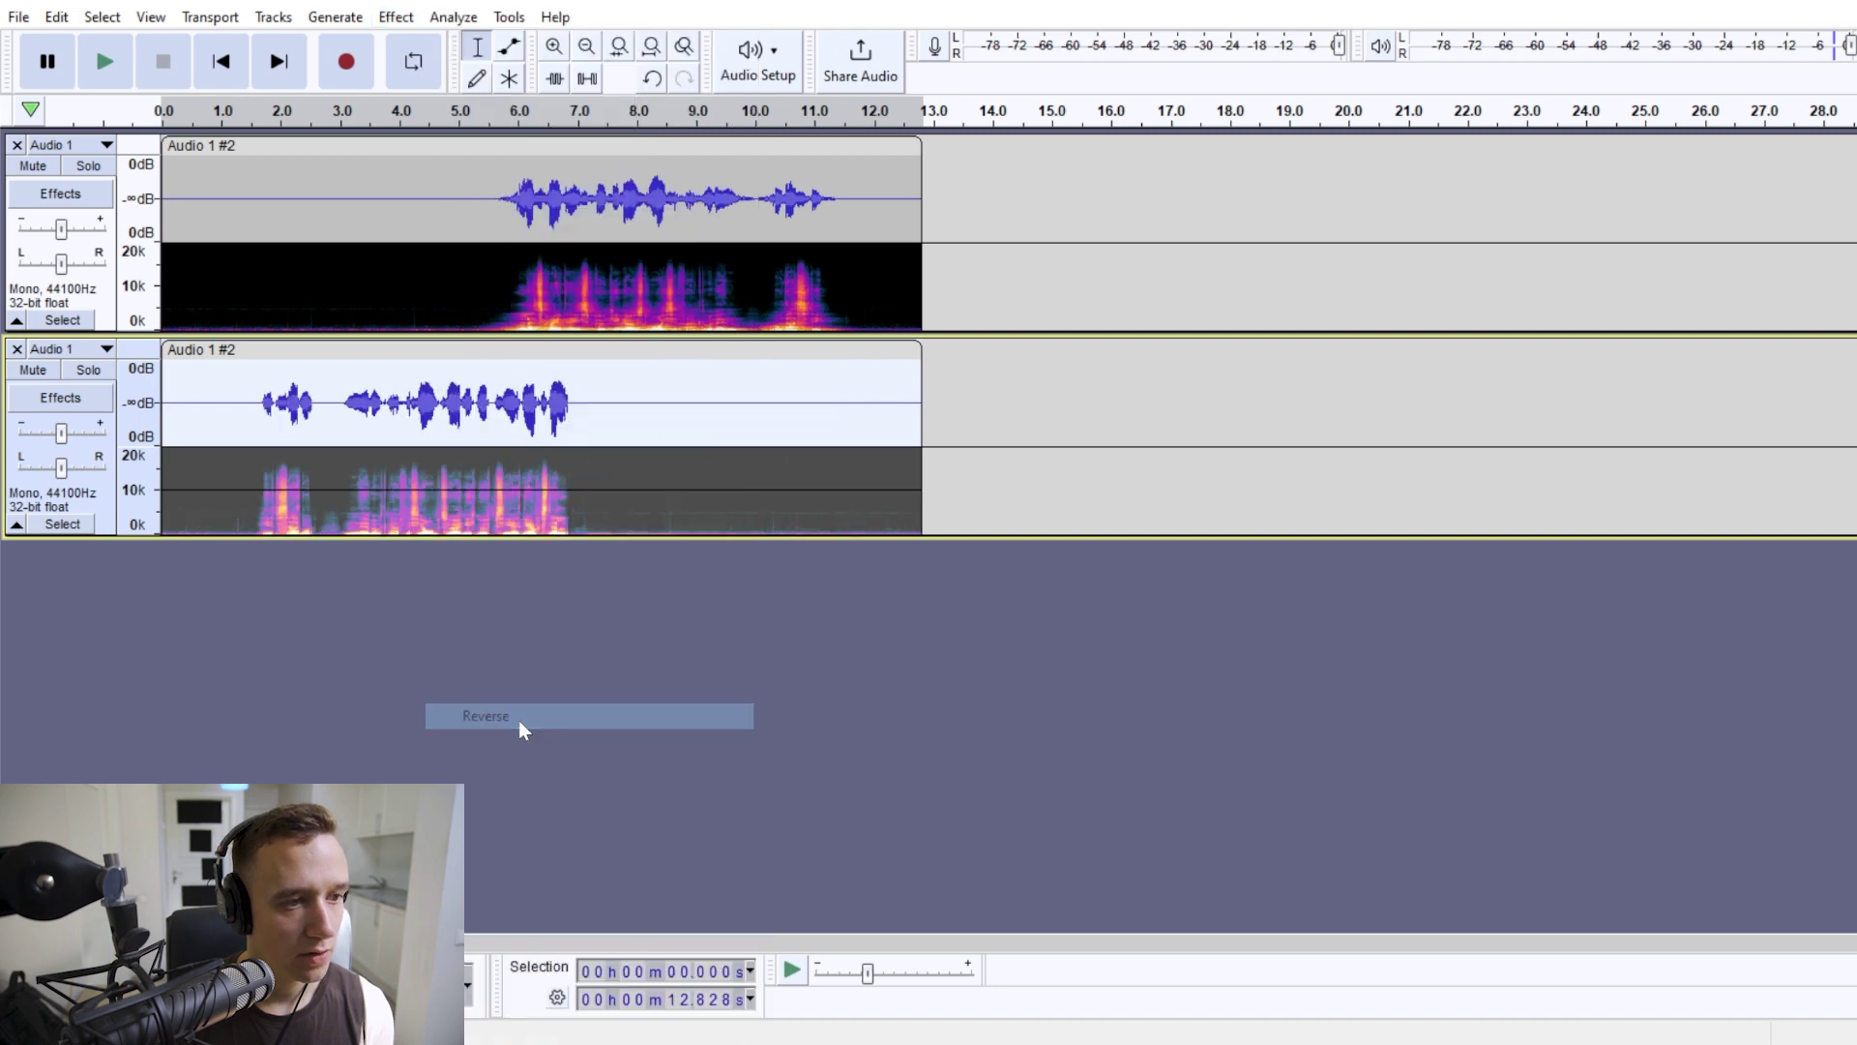
{"action": "left_click", "coordinate": [396, 16]}
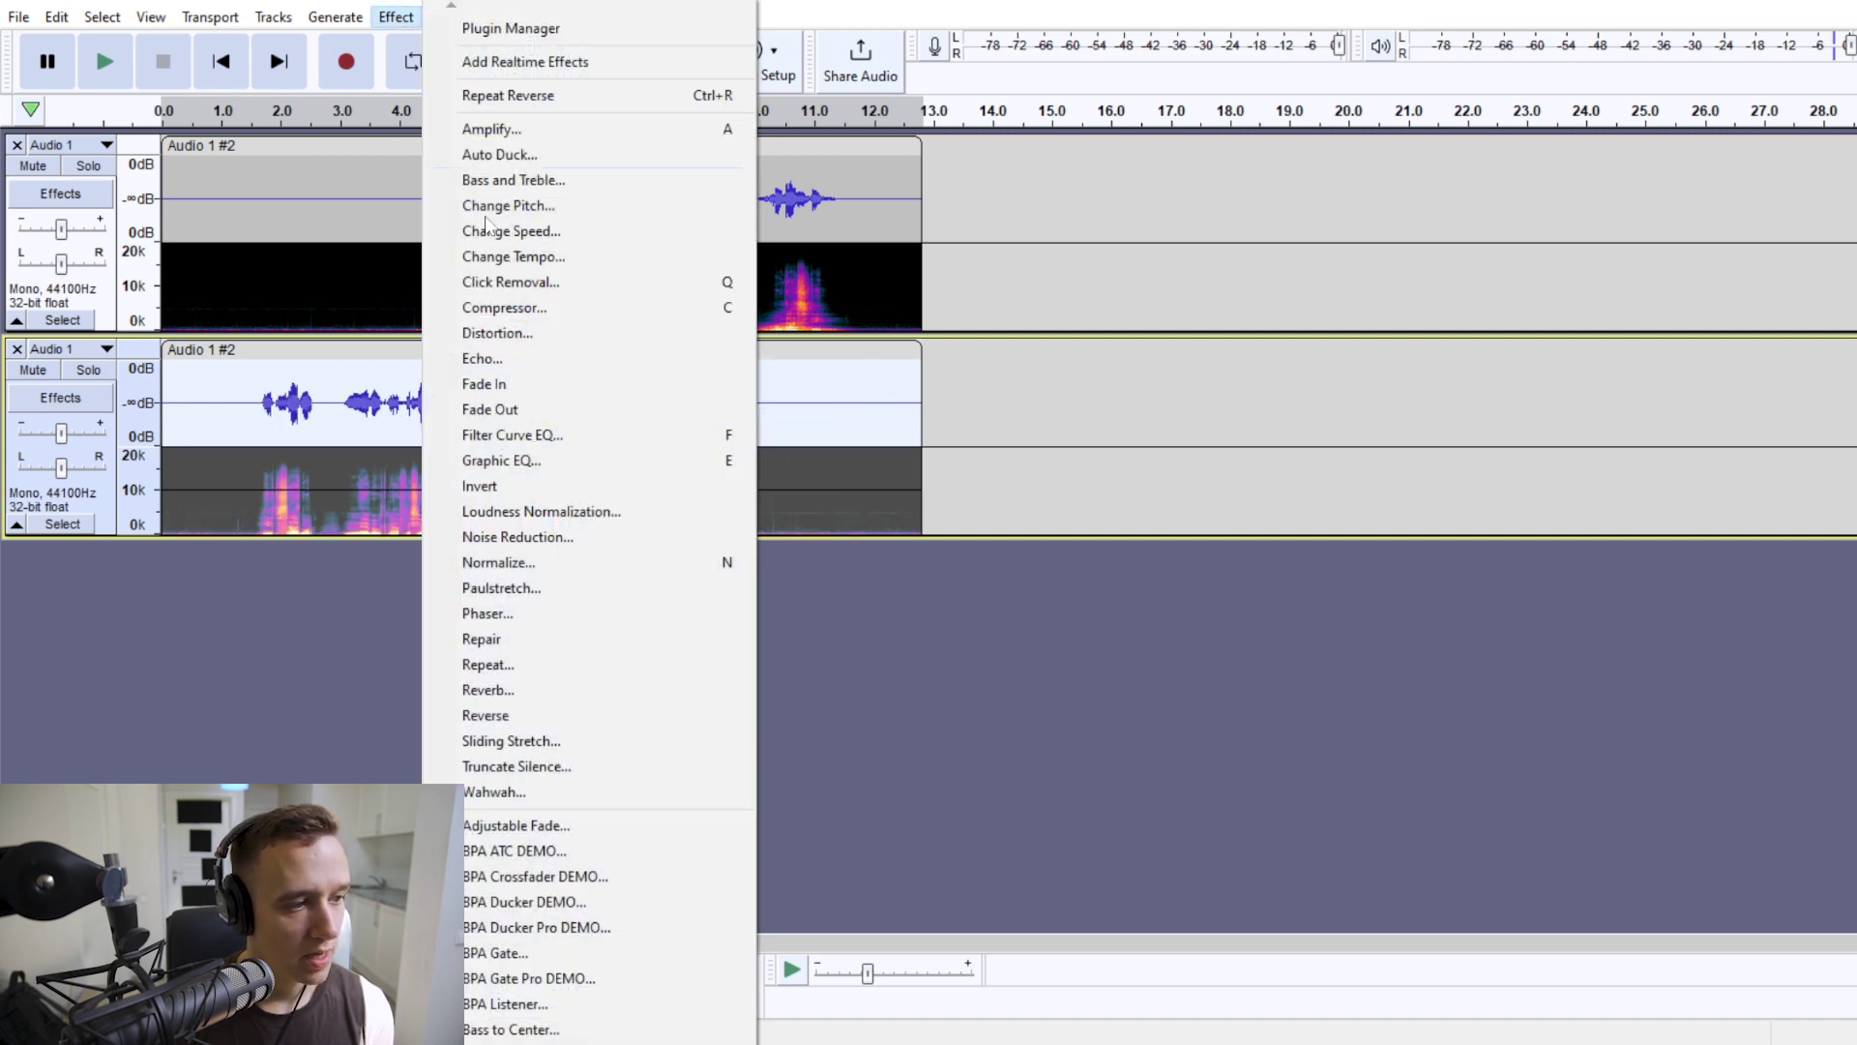
{"action": "left_click", "coordinate": [537, 692]}
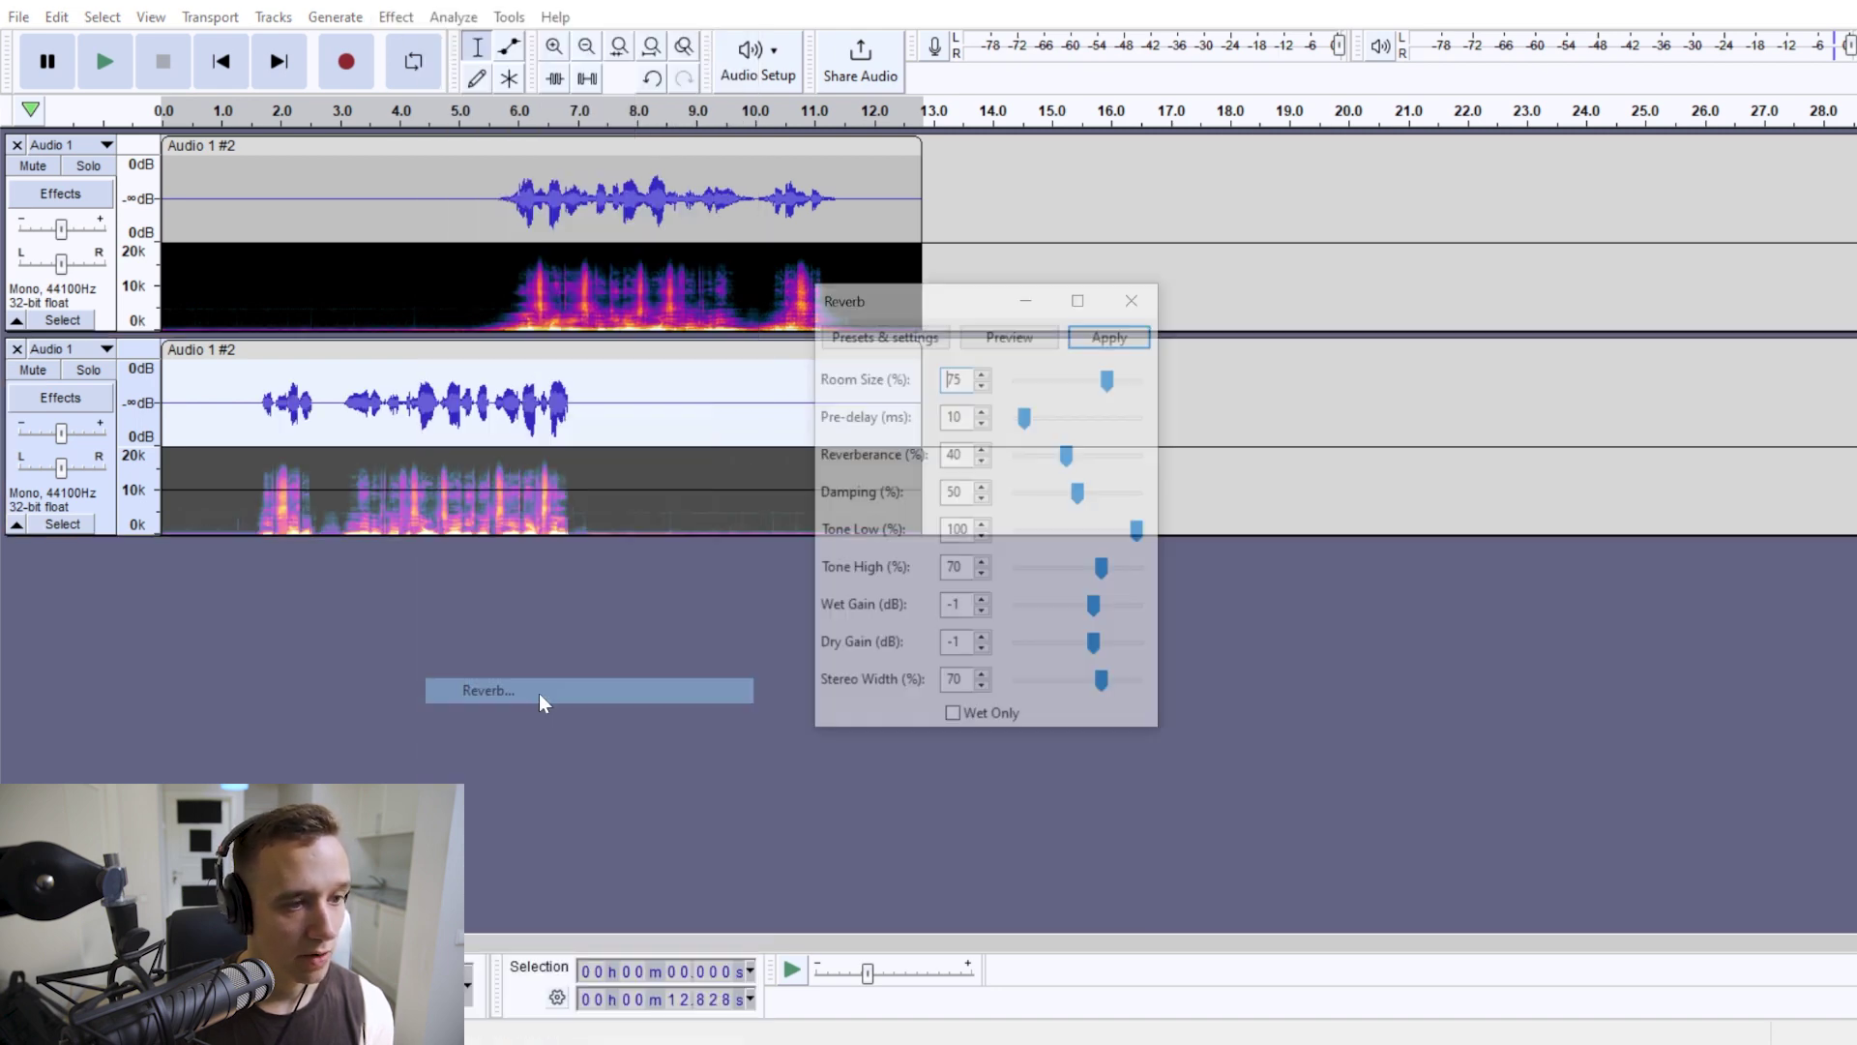
{"action": "left_click", "coordinate": [875, 336]}
{"action": "mouse_move", "coordinate": [928, 456]}
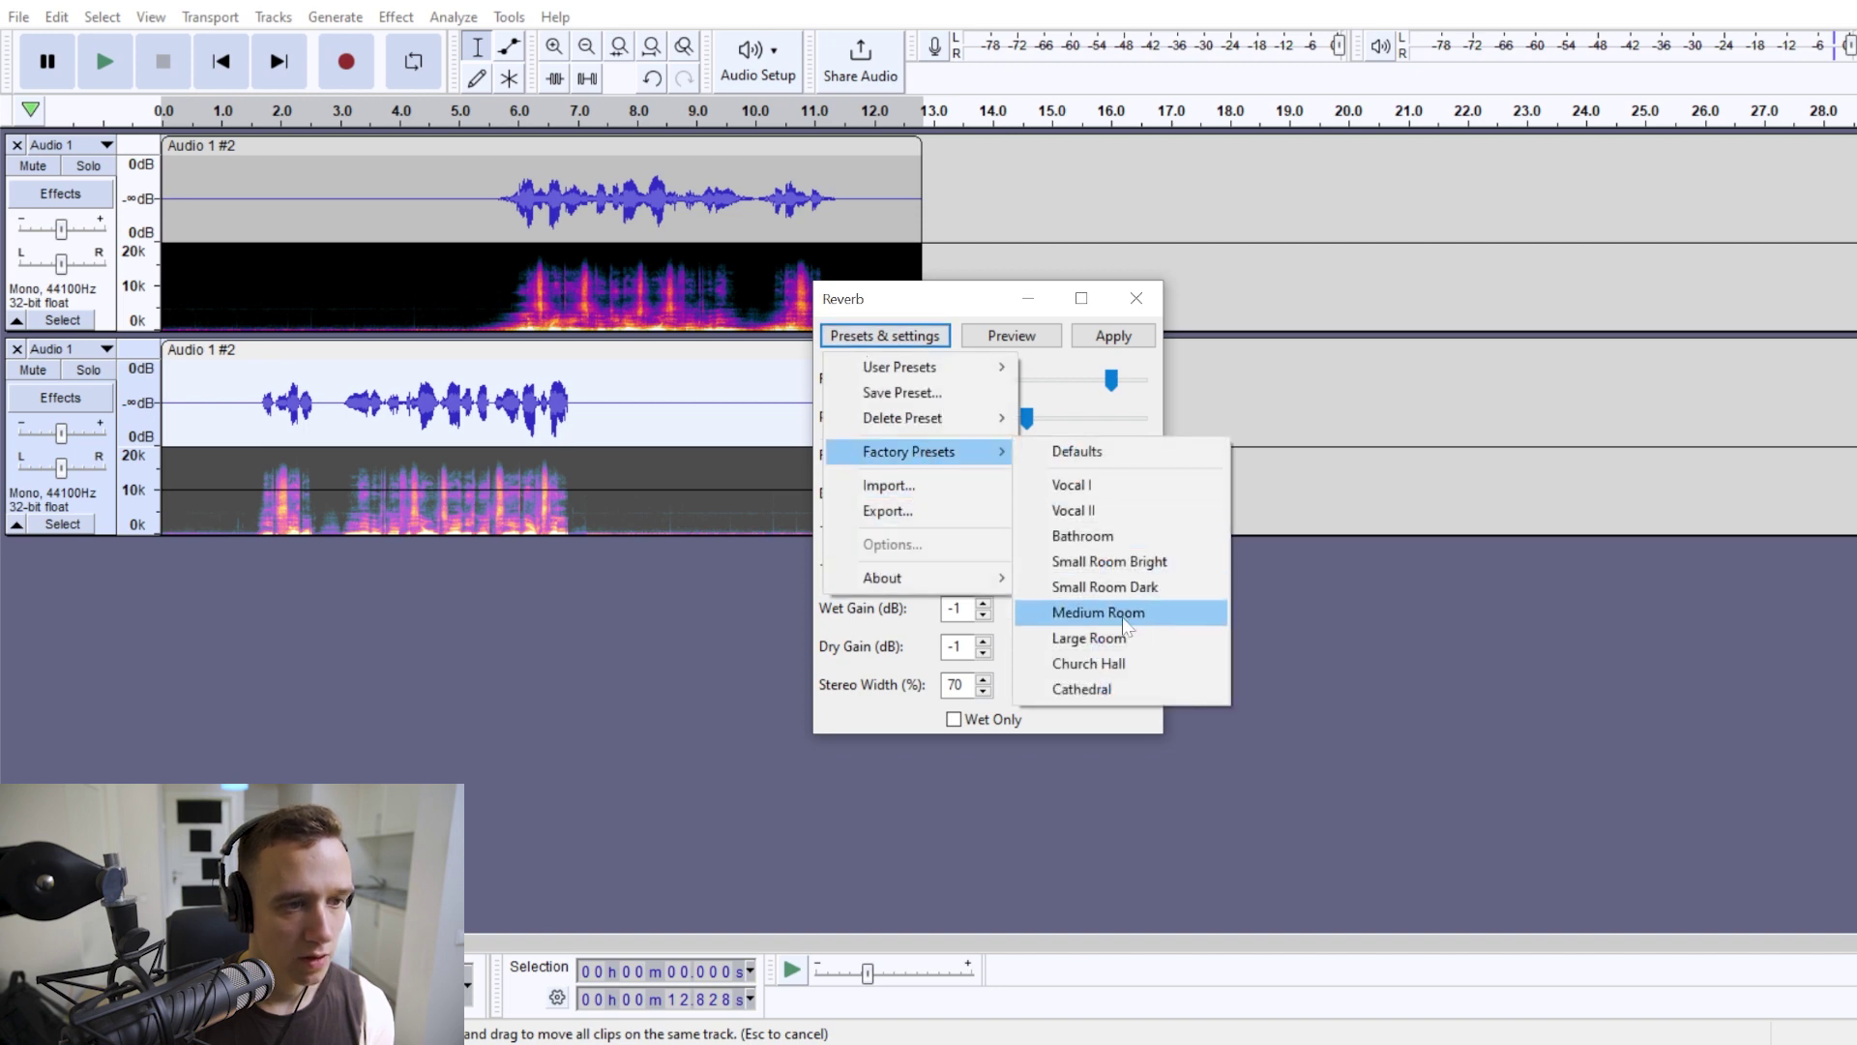
{"action": "left_click", "coordinate": [1134, 691]}
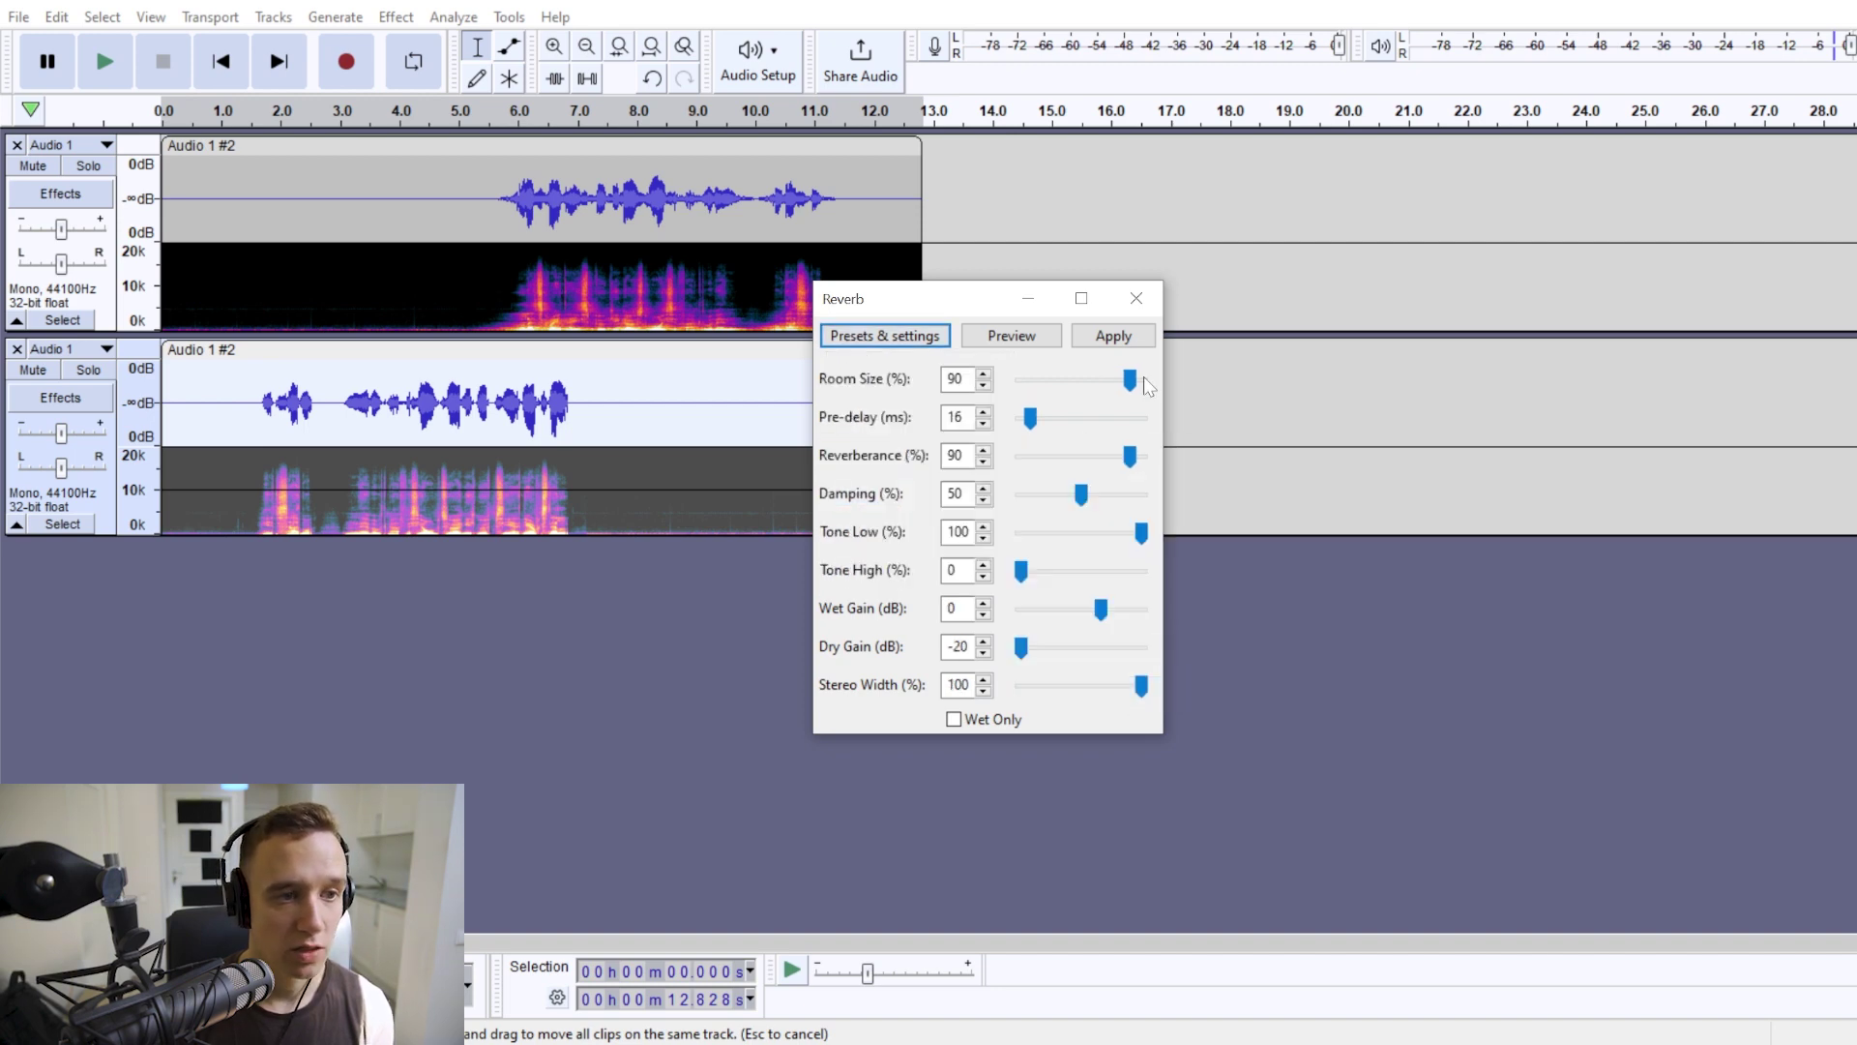
{"action": "left_click", "coordinate": [1113, 337]}
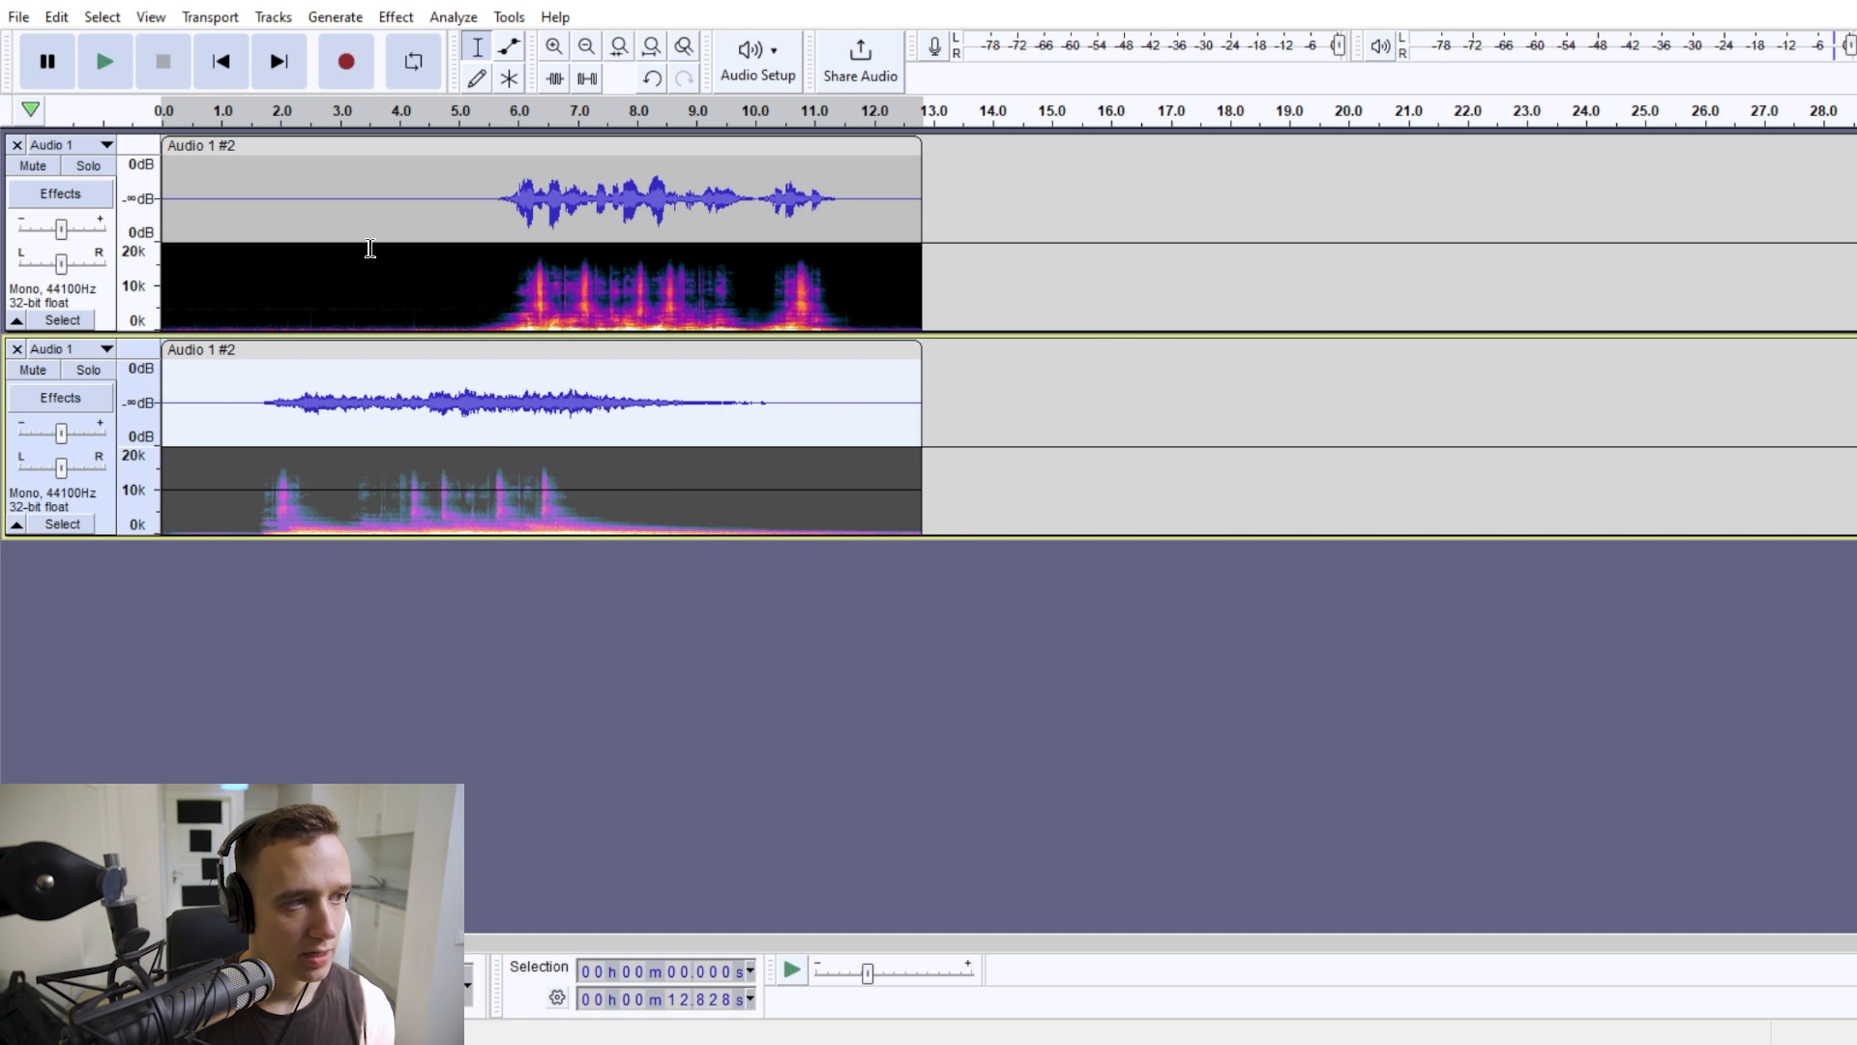
Step: Reverse the bottom clip back to forward and apply a second Cathedral reverb pass
{"action": "left_click", "coordinate": [396, 16]}
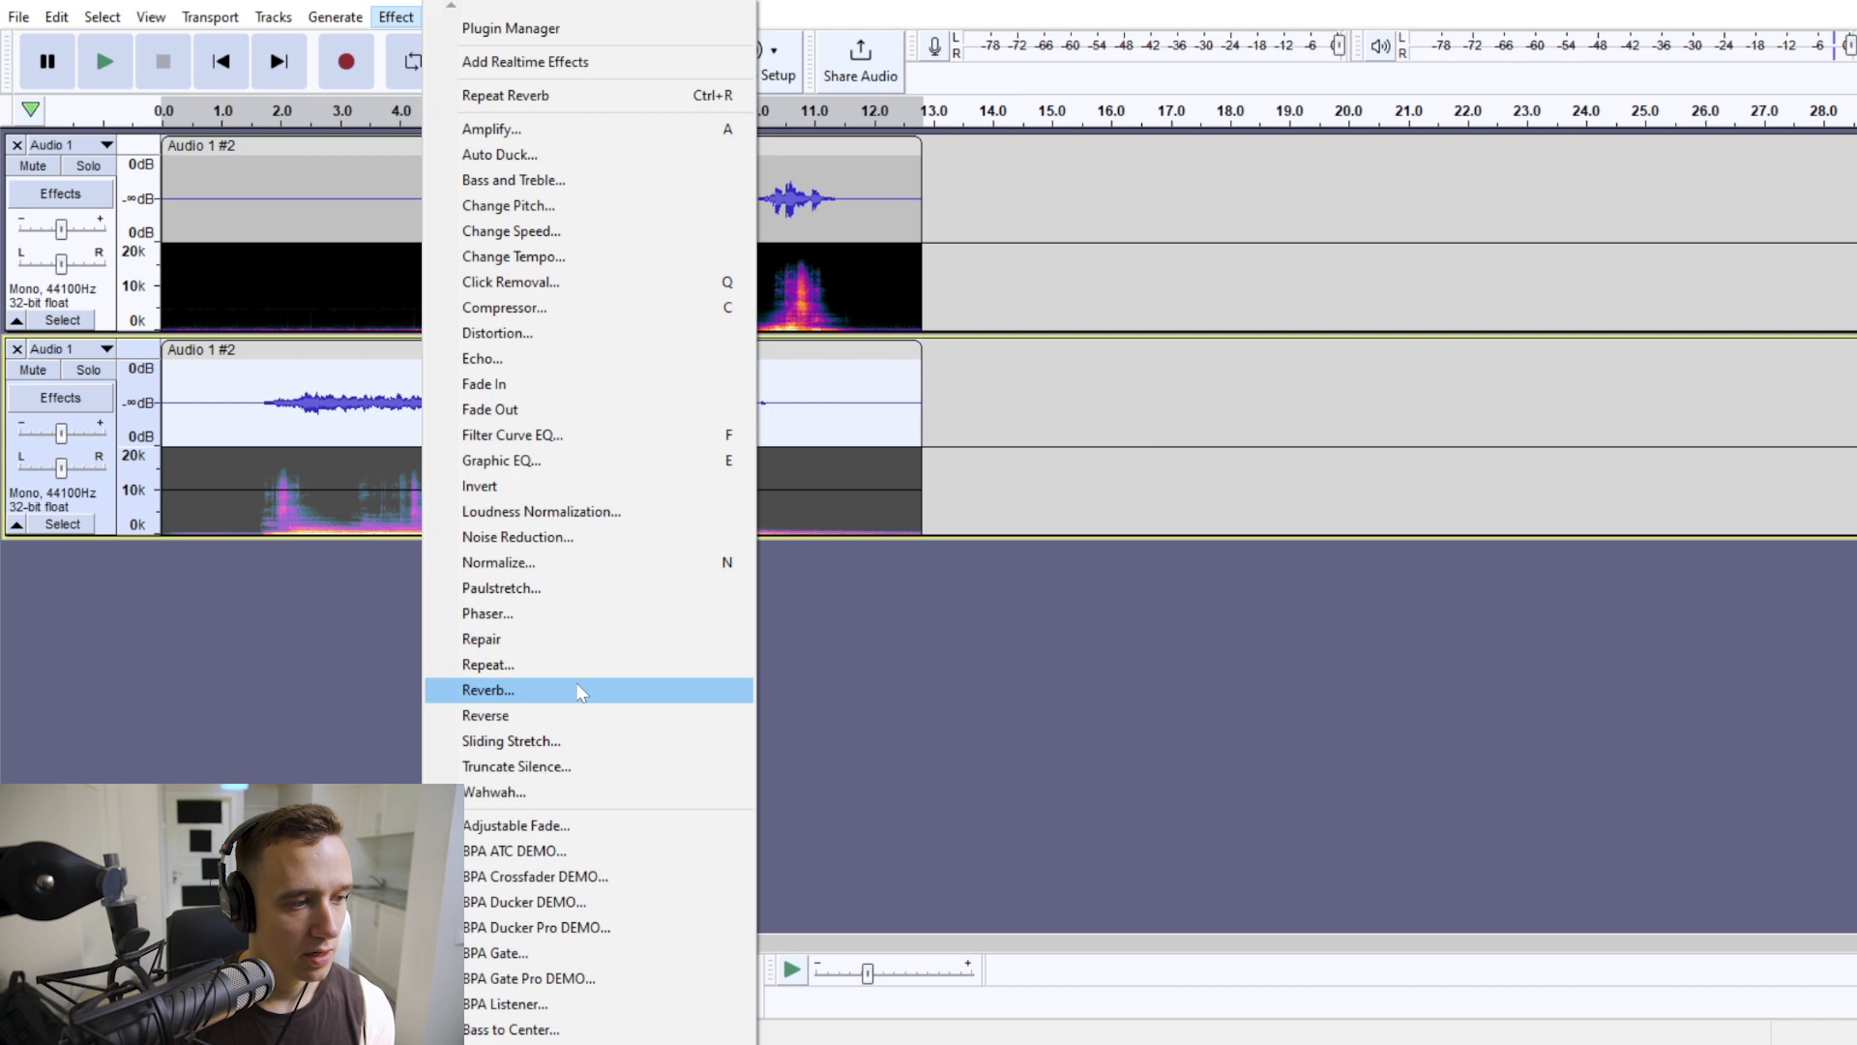
{"action": "left_click", "coordinate": [486, 714]}
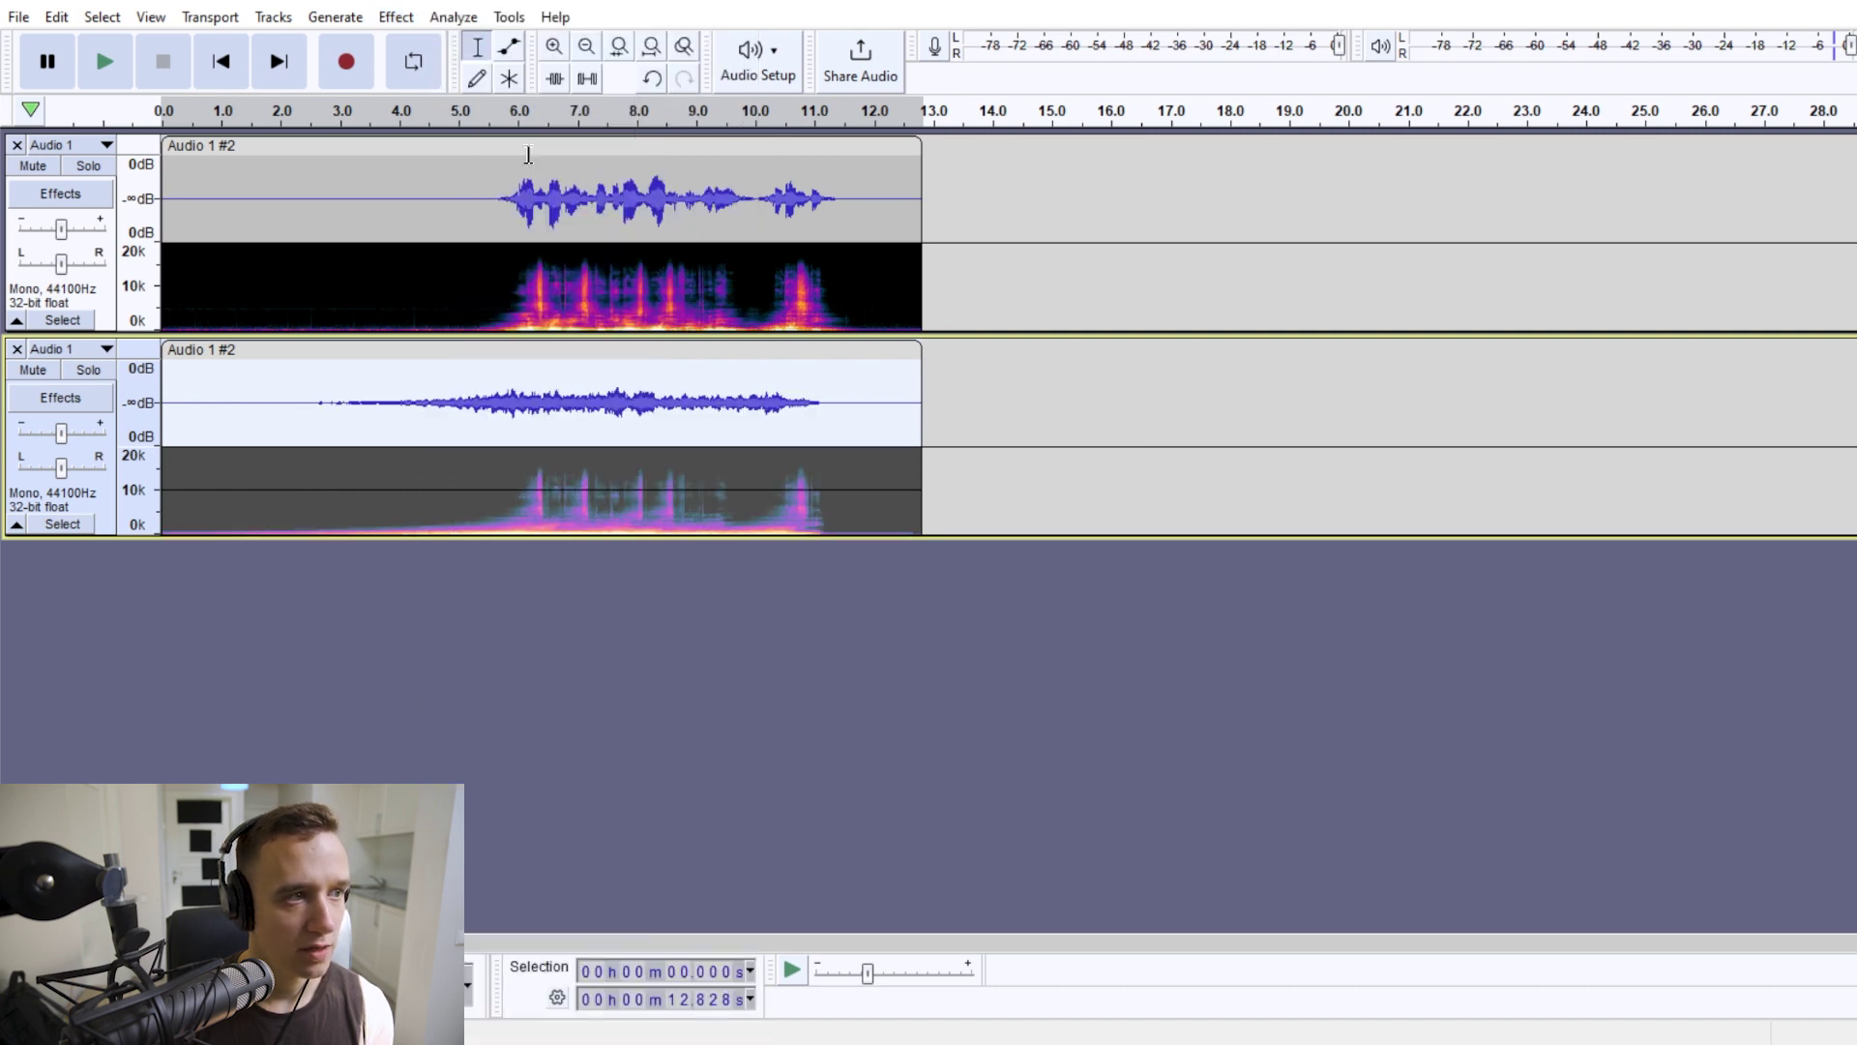
{"action": "left_click", "coordinate": [397, 17]}
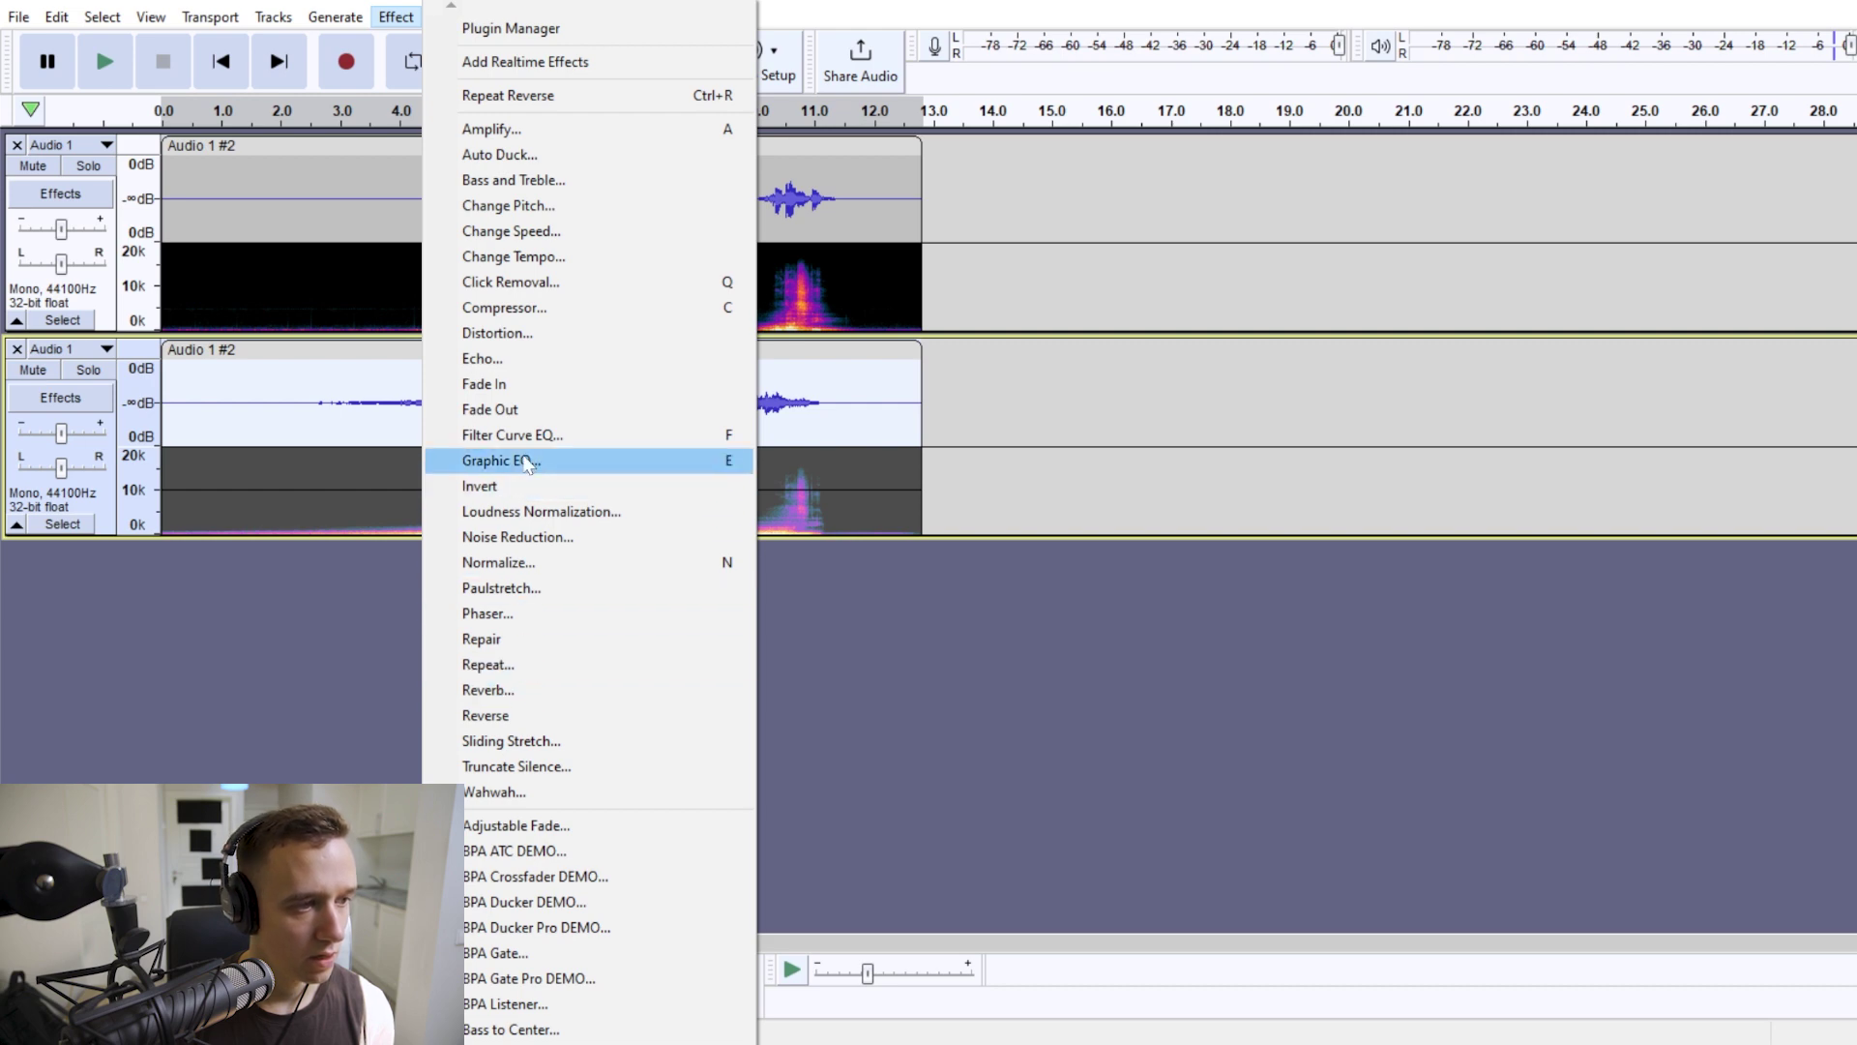
{"action": "left_click", "coordinate": [516, 688]}
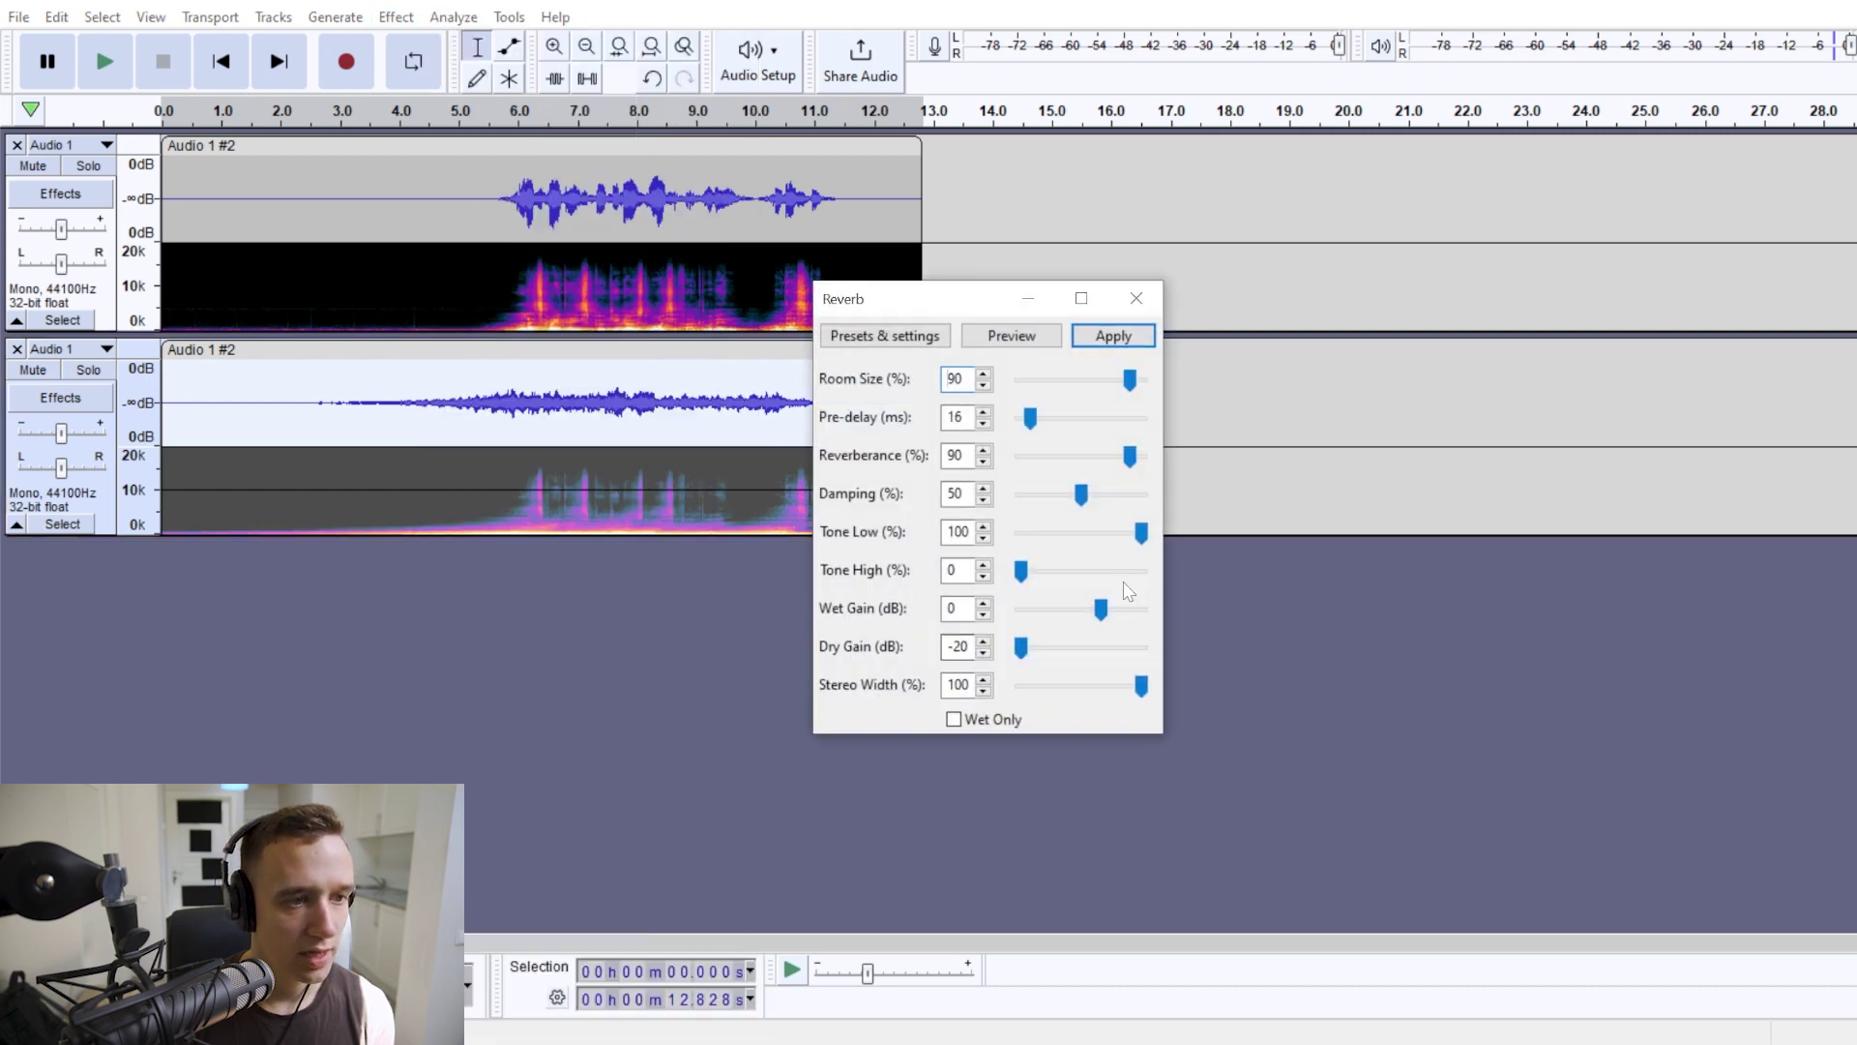
{"action": "left_click", "coordinate": [885, 335]}
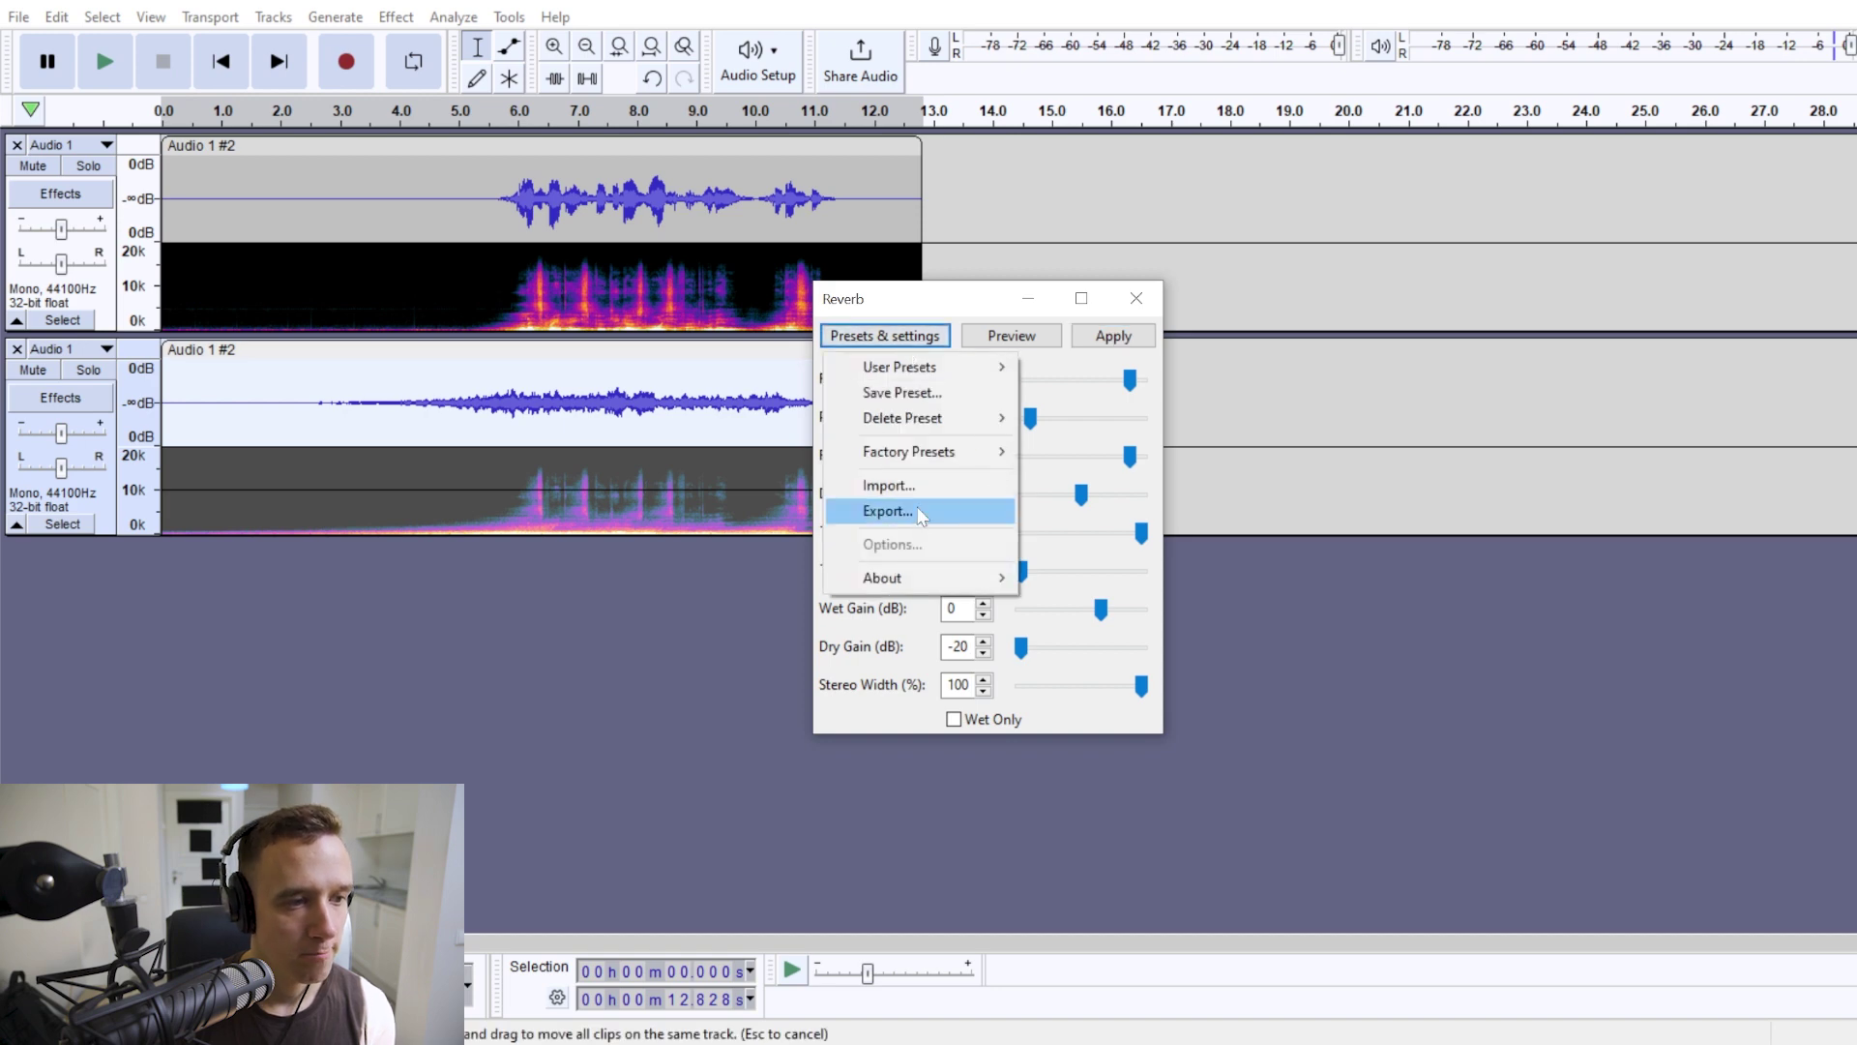
{"action": "mouse_move", "coordinate": [941, 450]}
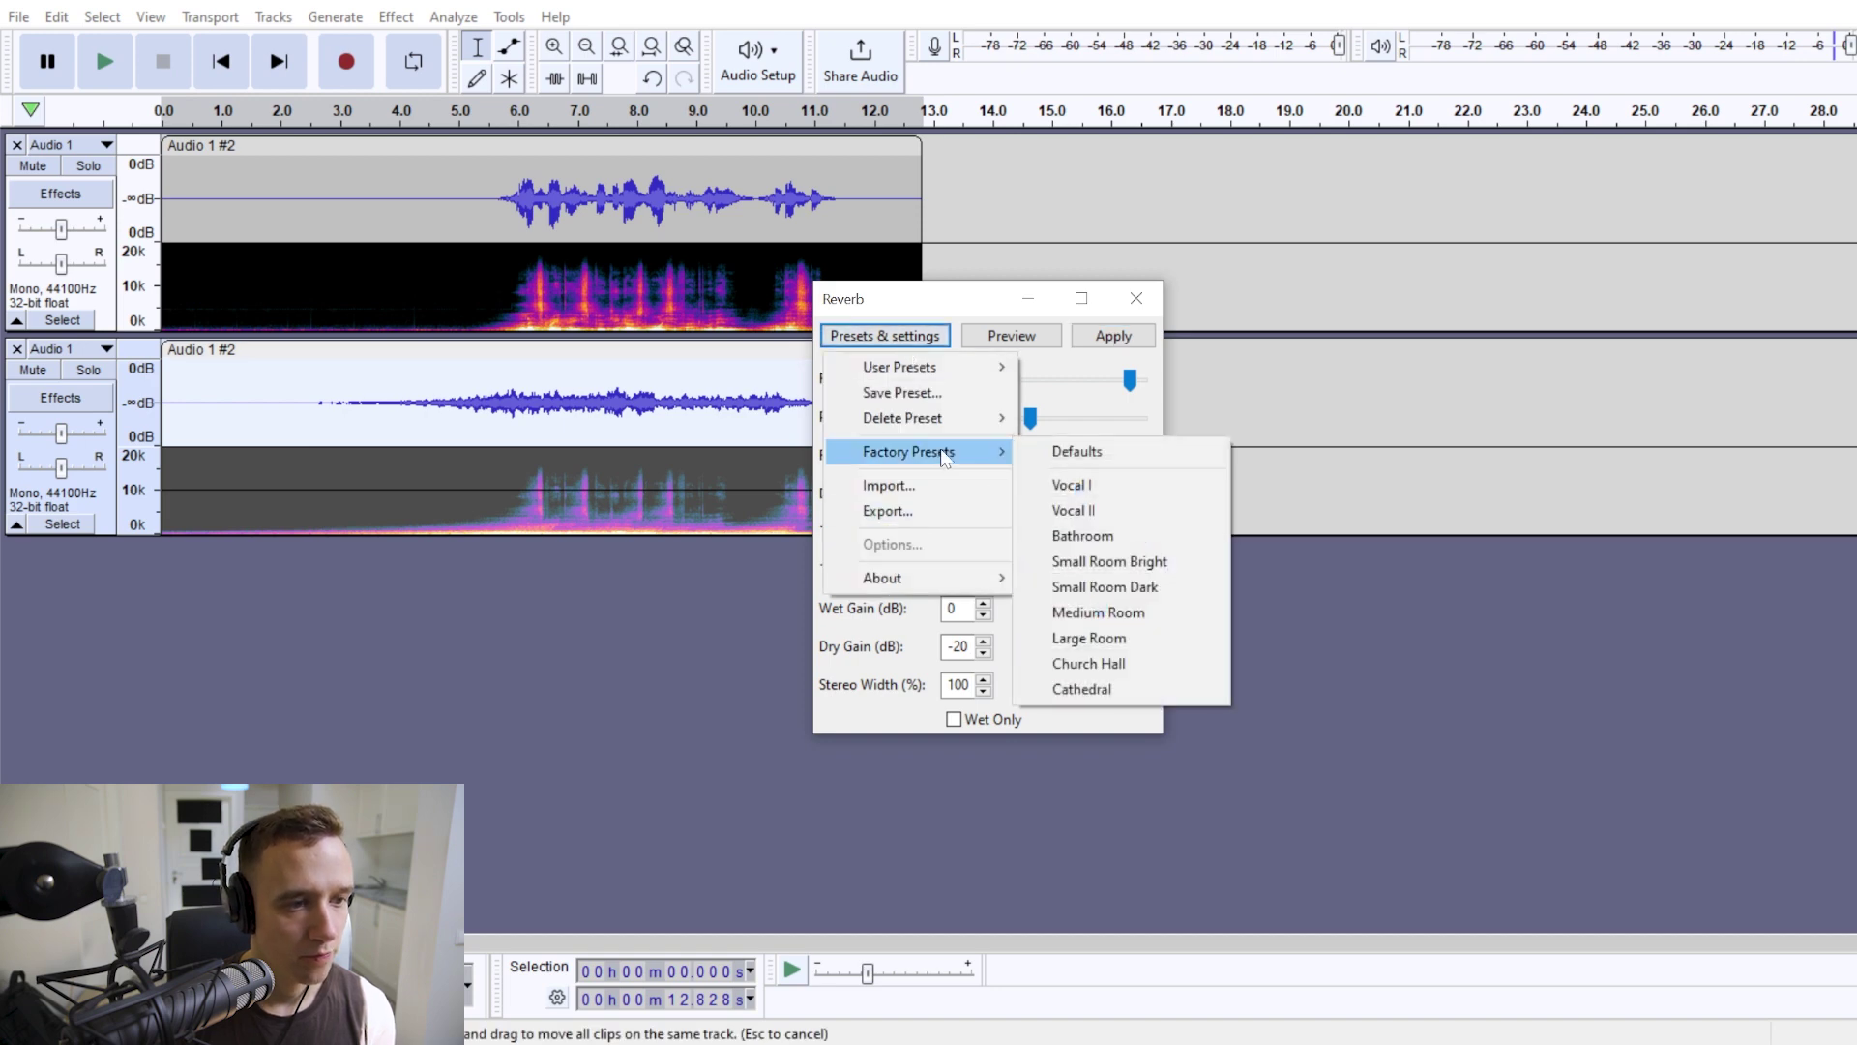
{"action": "left_click", "coordinate": [1129, 689]}
{"action": "left_click", "coordinate": [1113, 336]}
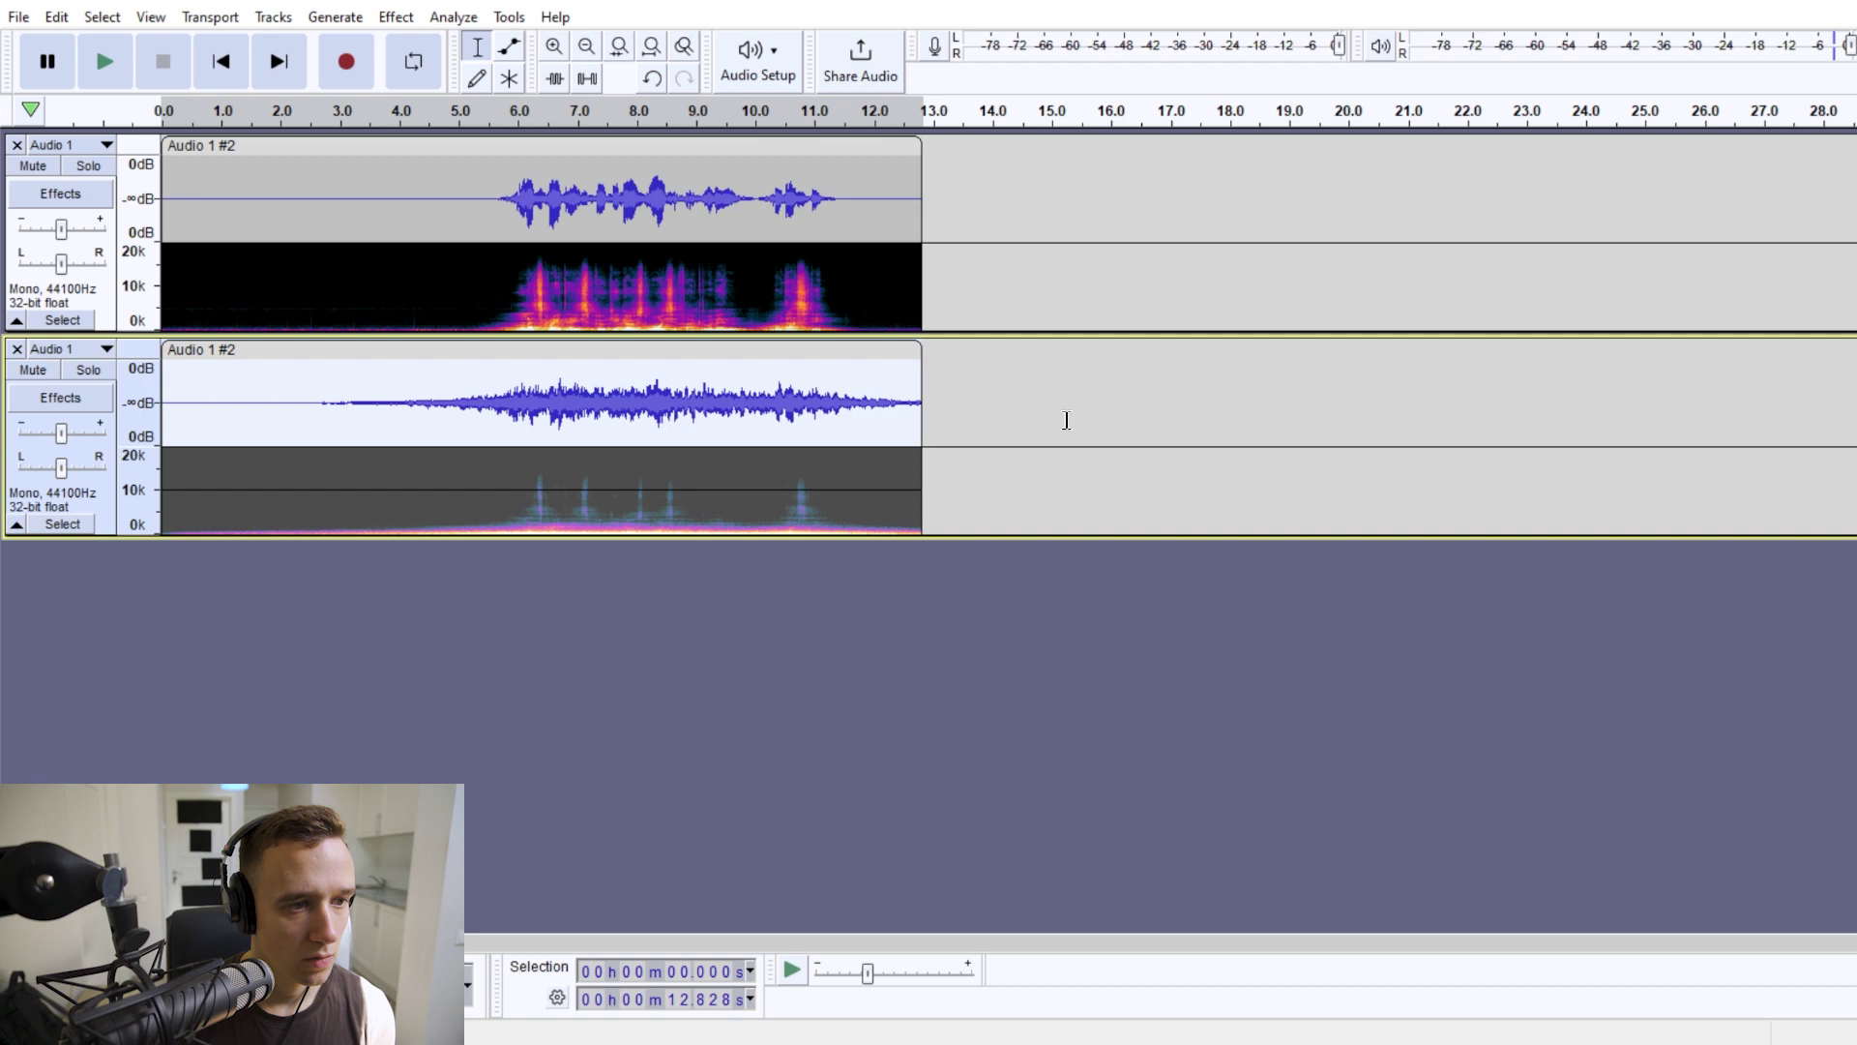
{"action": "left_click", "coordinate": [588, 382]}
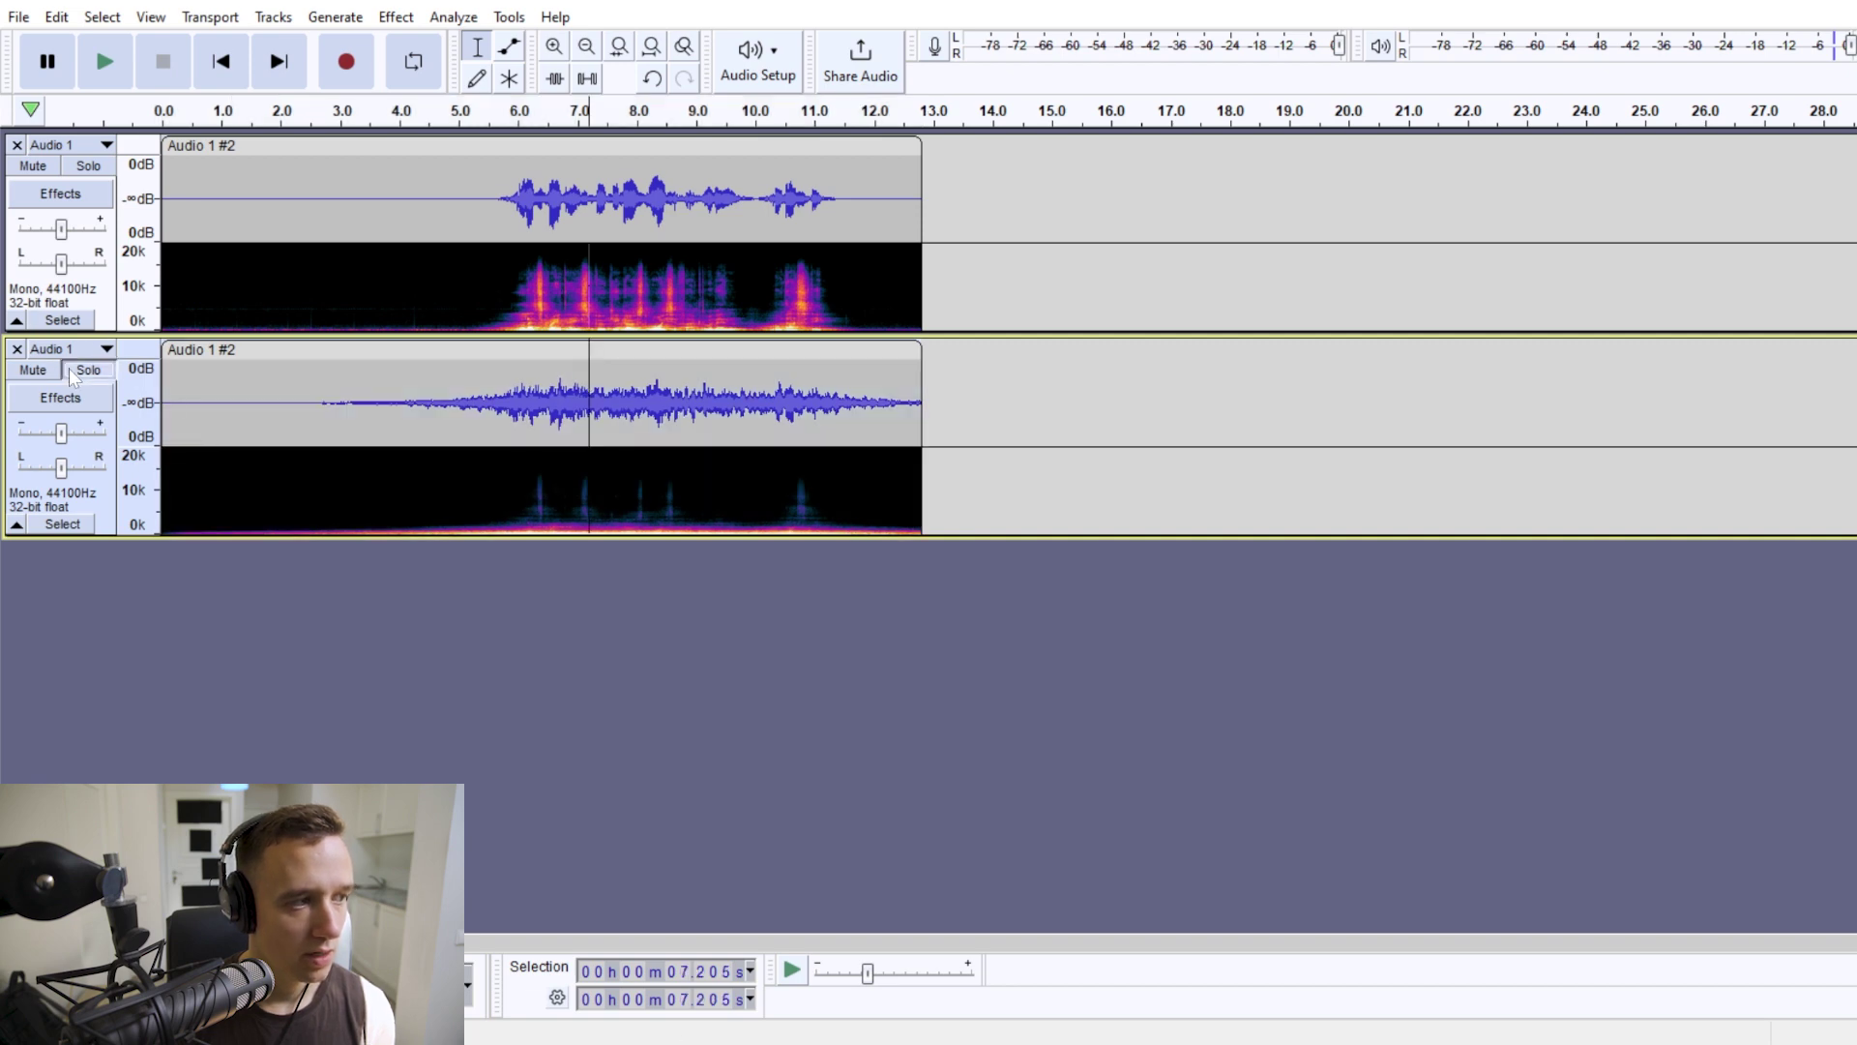
{"action": "left_click", "coordinate": [70, 370]}
{"action": "left_click", "coordinate": [316, 425]}
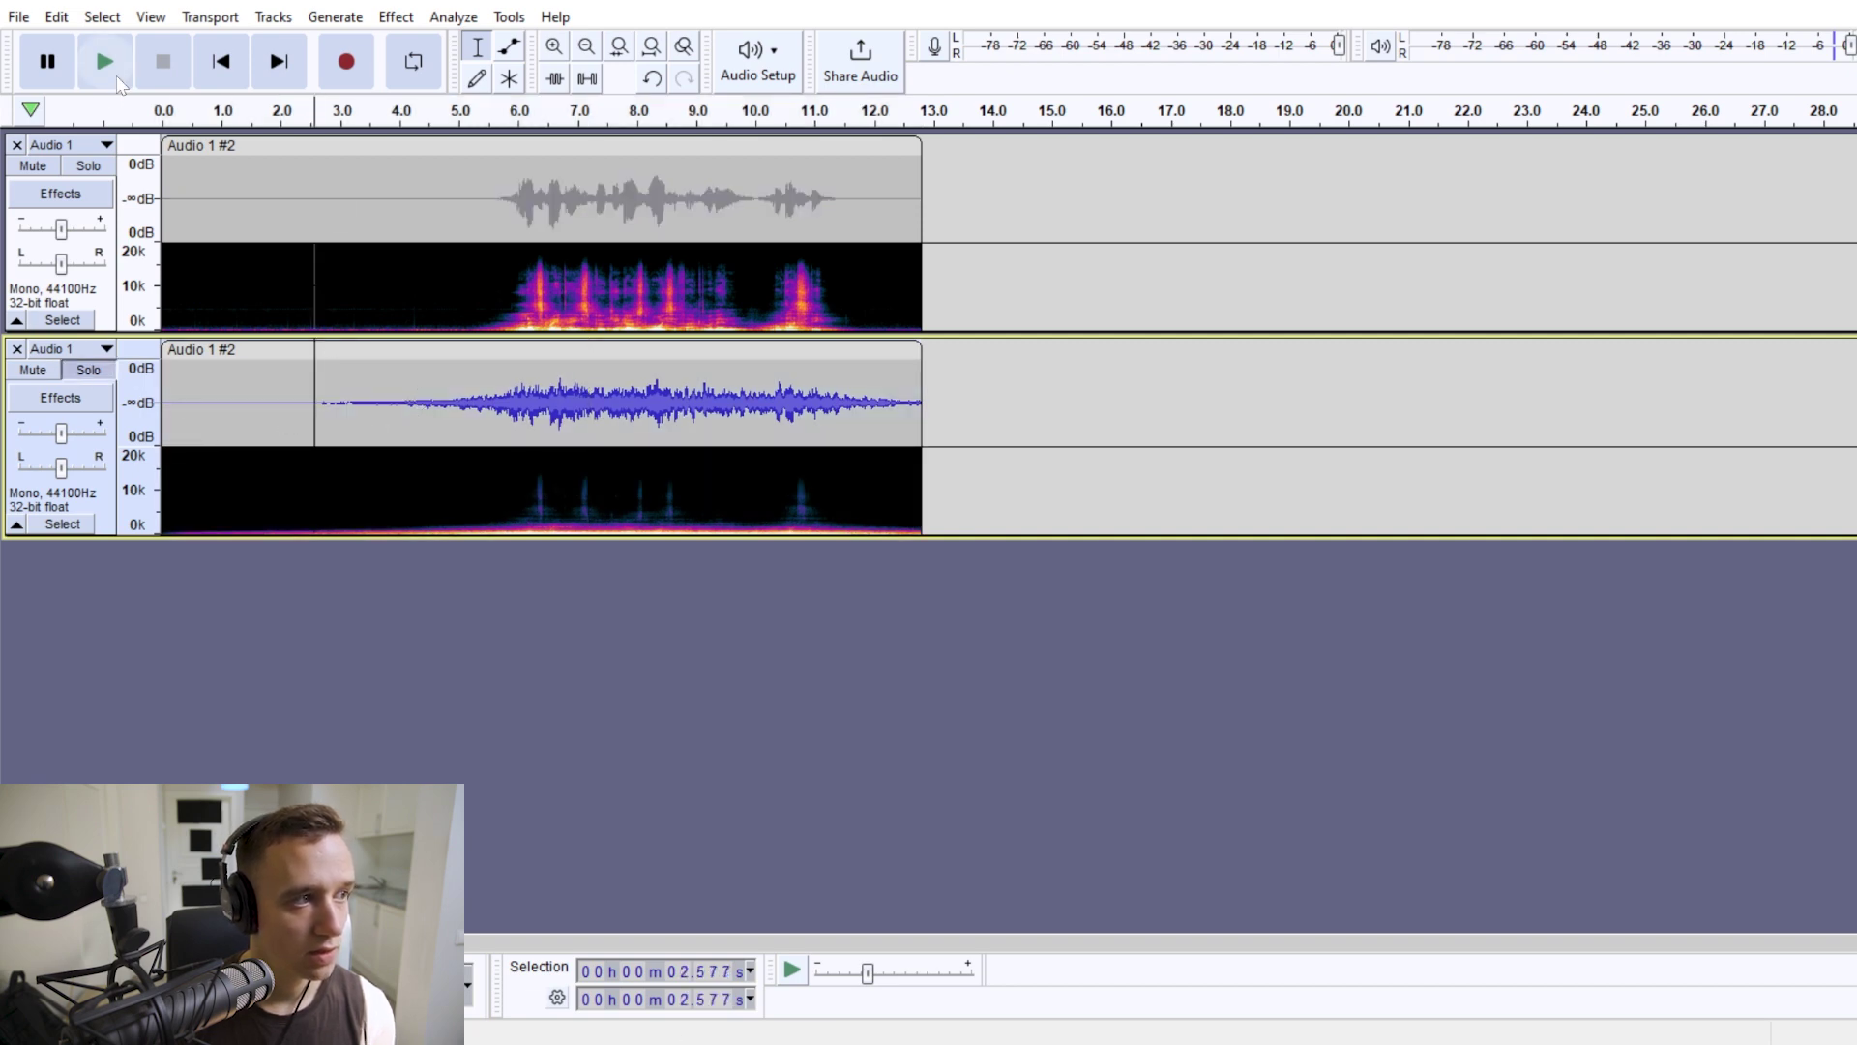
{"action": "left_click", "coordinate": [118, 83]}
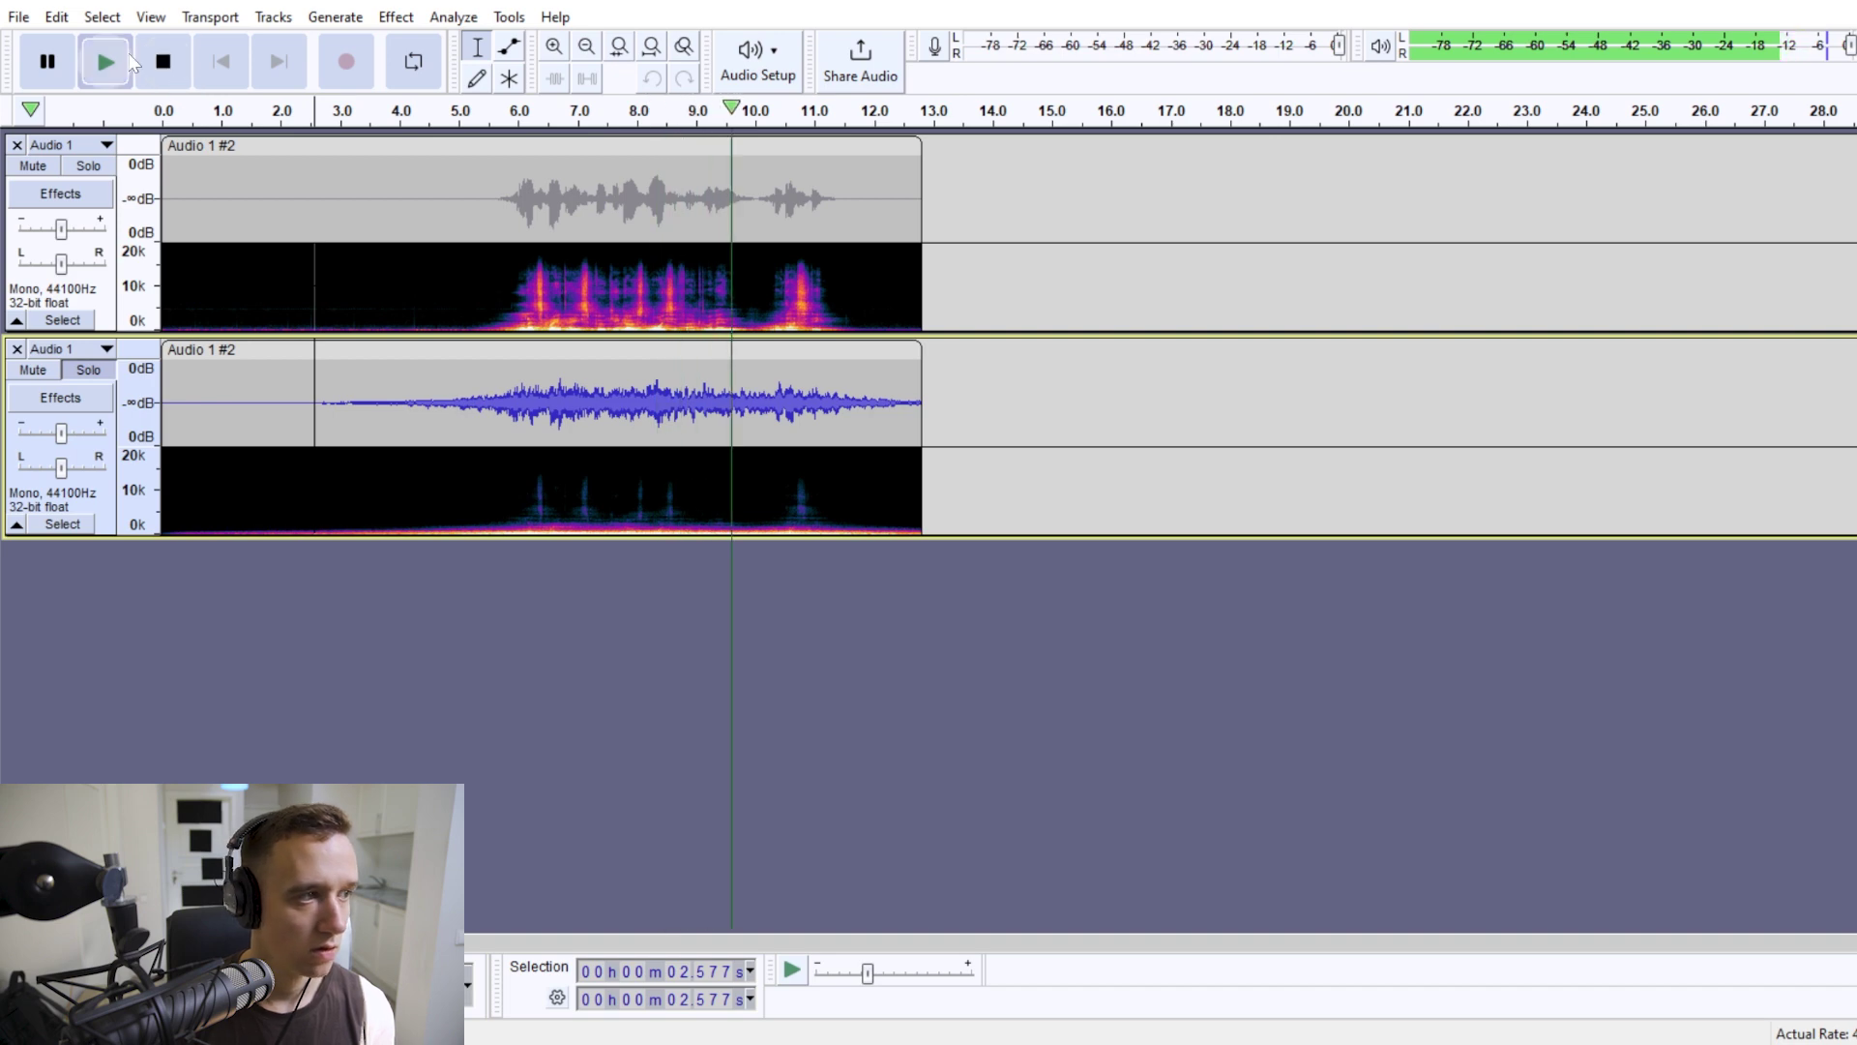
{"action": "left_click", "coordinate": [161, 64]}
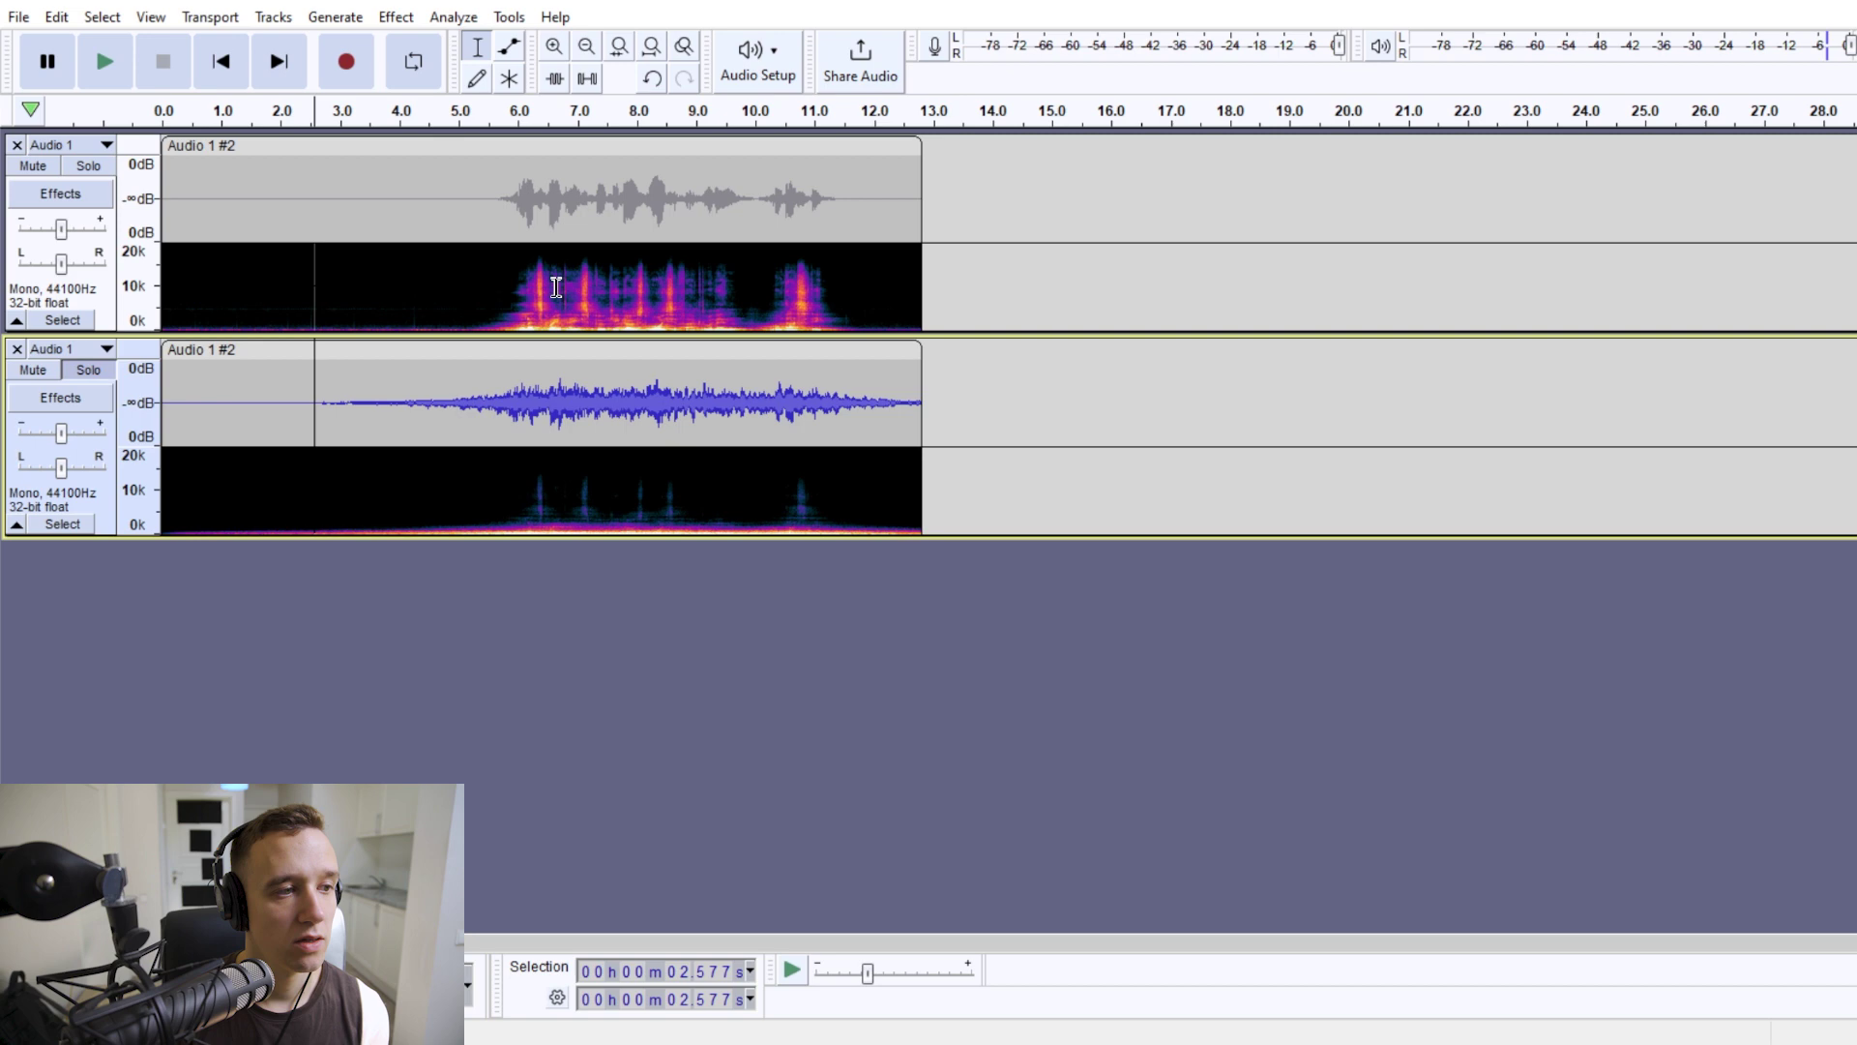
{"action": "left_click", "coordinate": [588, 392]}
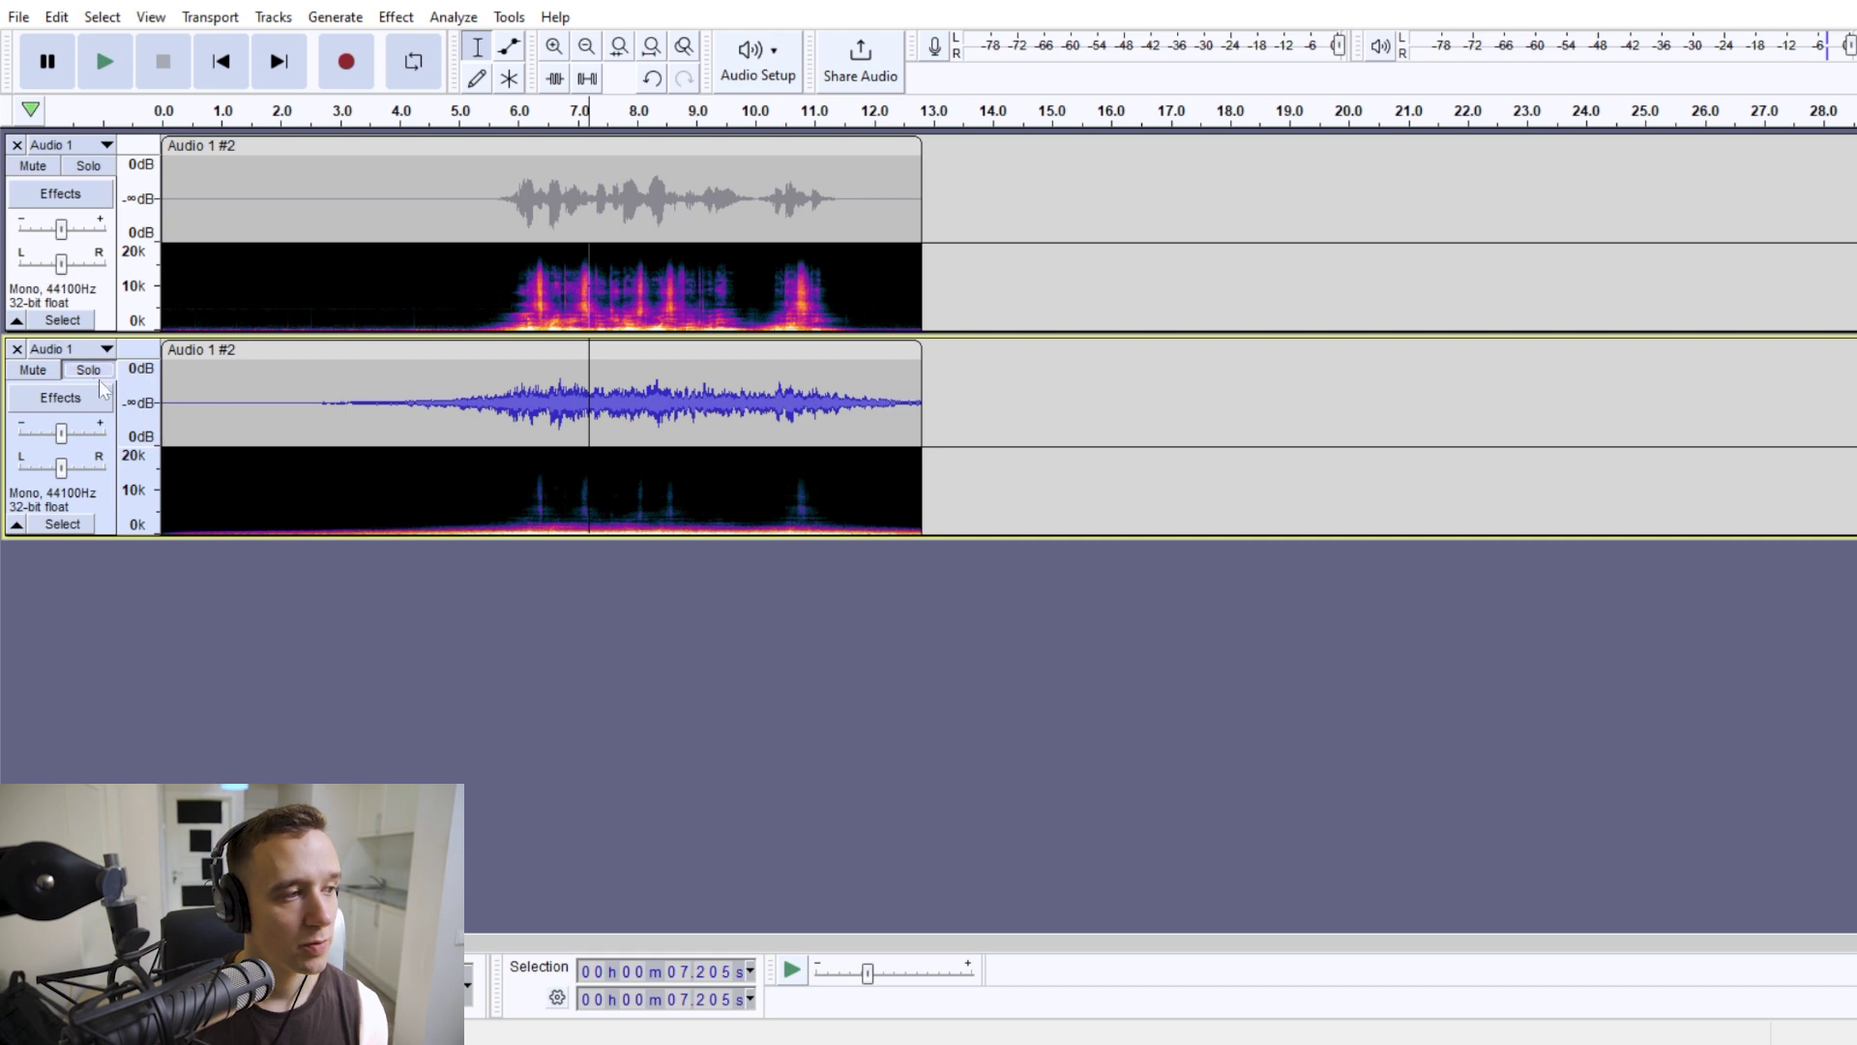
{"action": "left_click", "coordinate": [91, 370]}
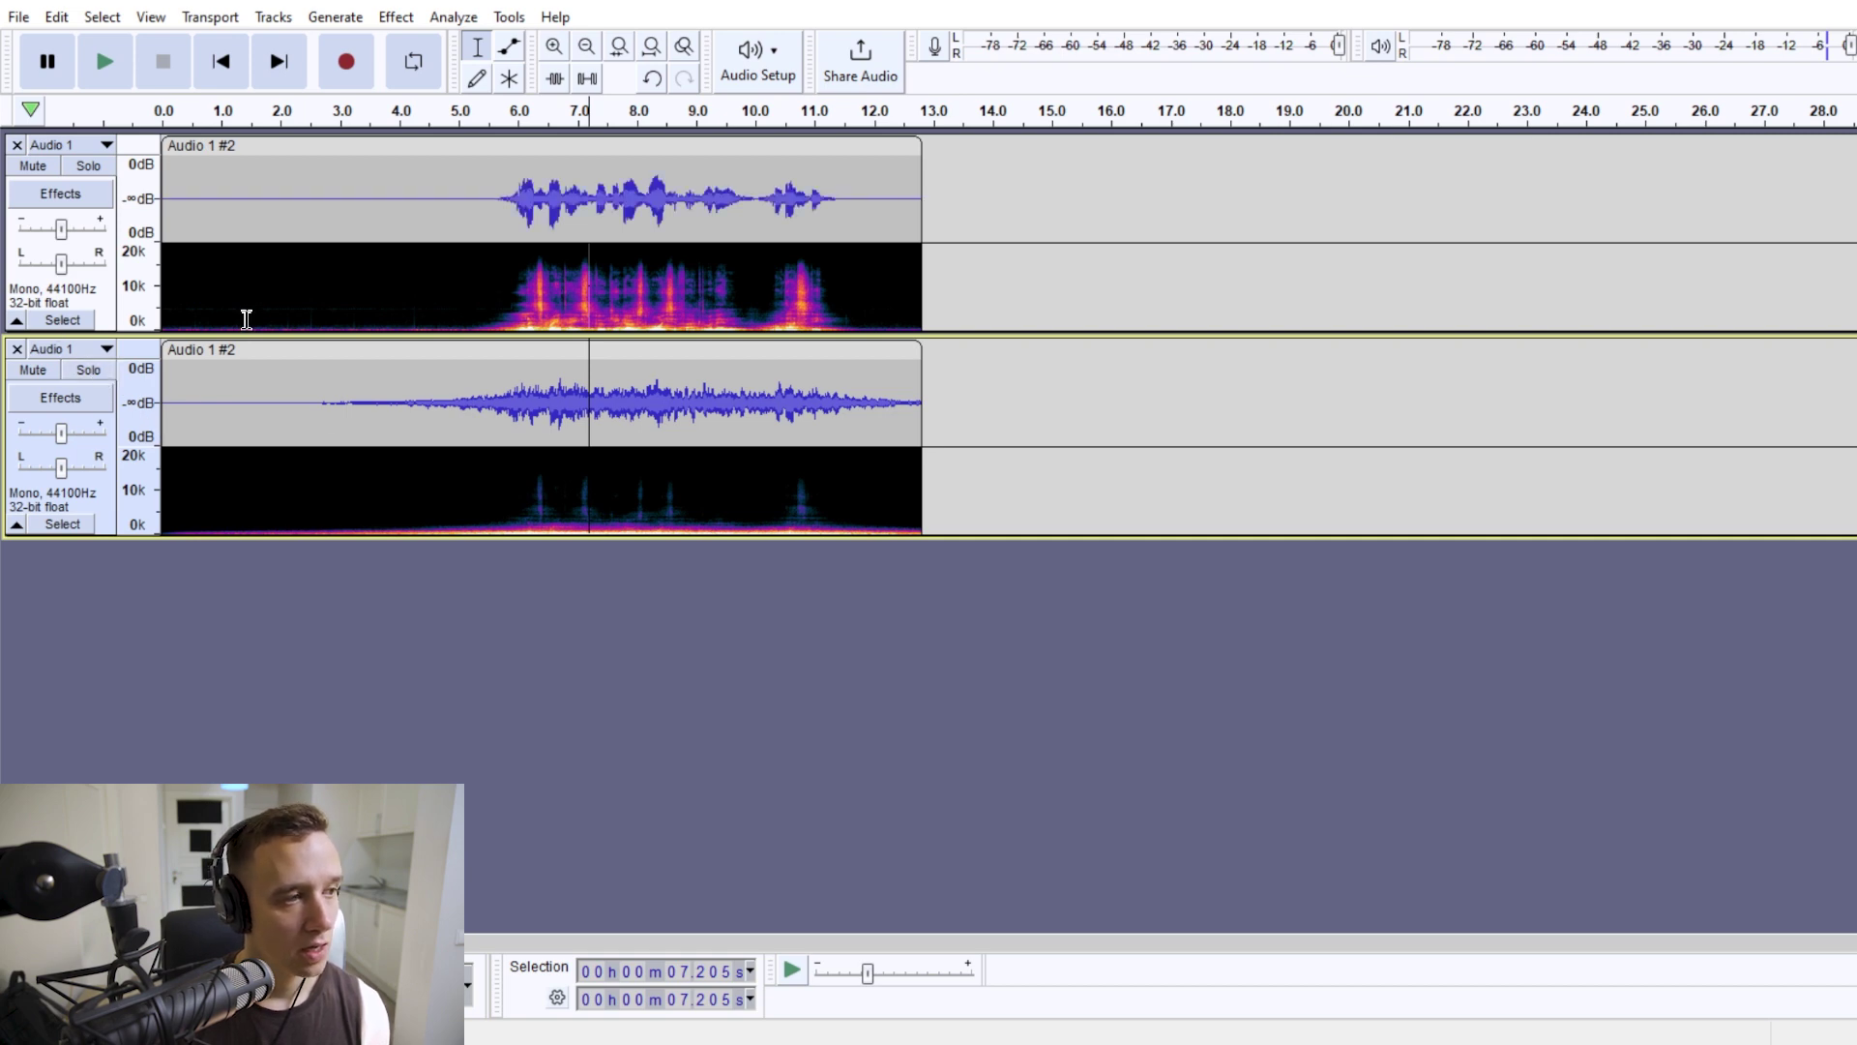
Step: Select both tracks from 2.031 s to 14.976 s, apply Paulstretch at factor 1.1, and play them
{"action": "double_click", "coordinate": [296, 222]}
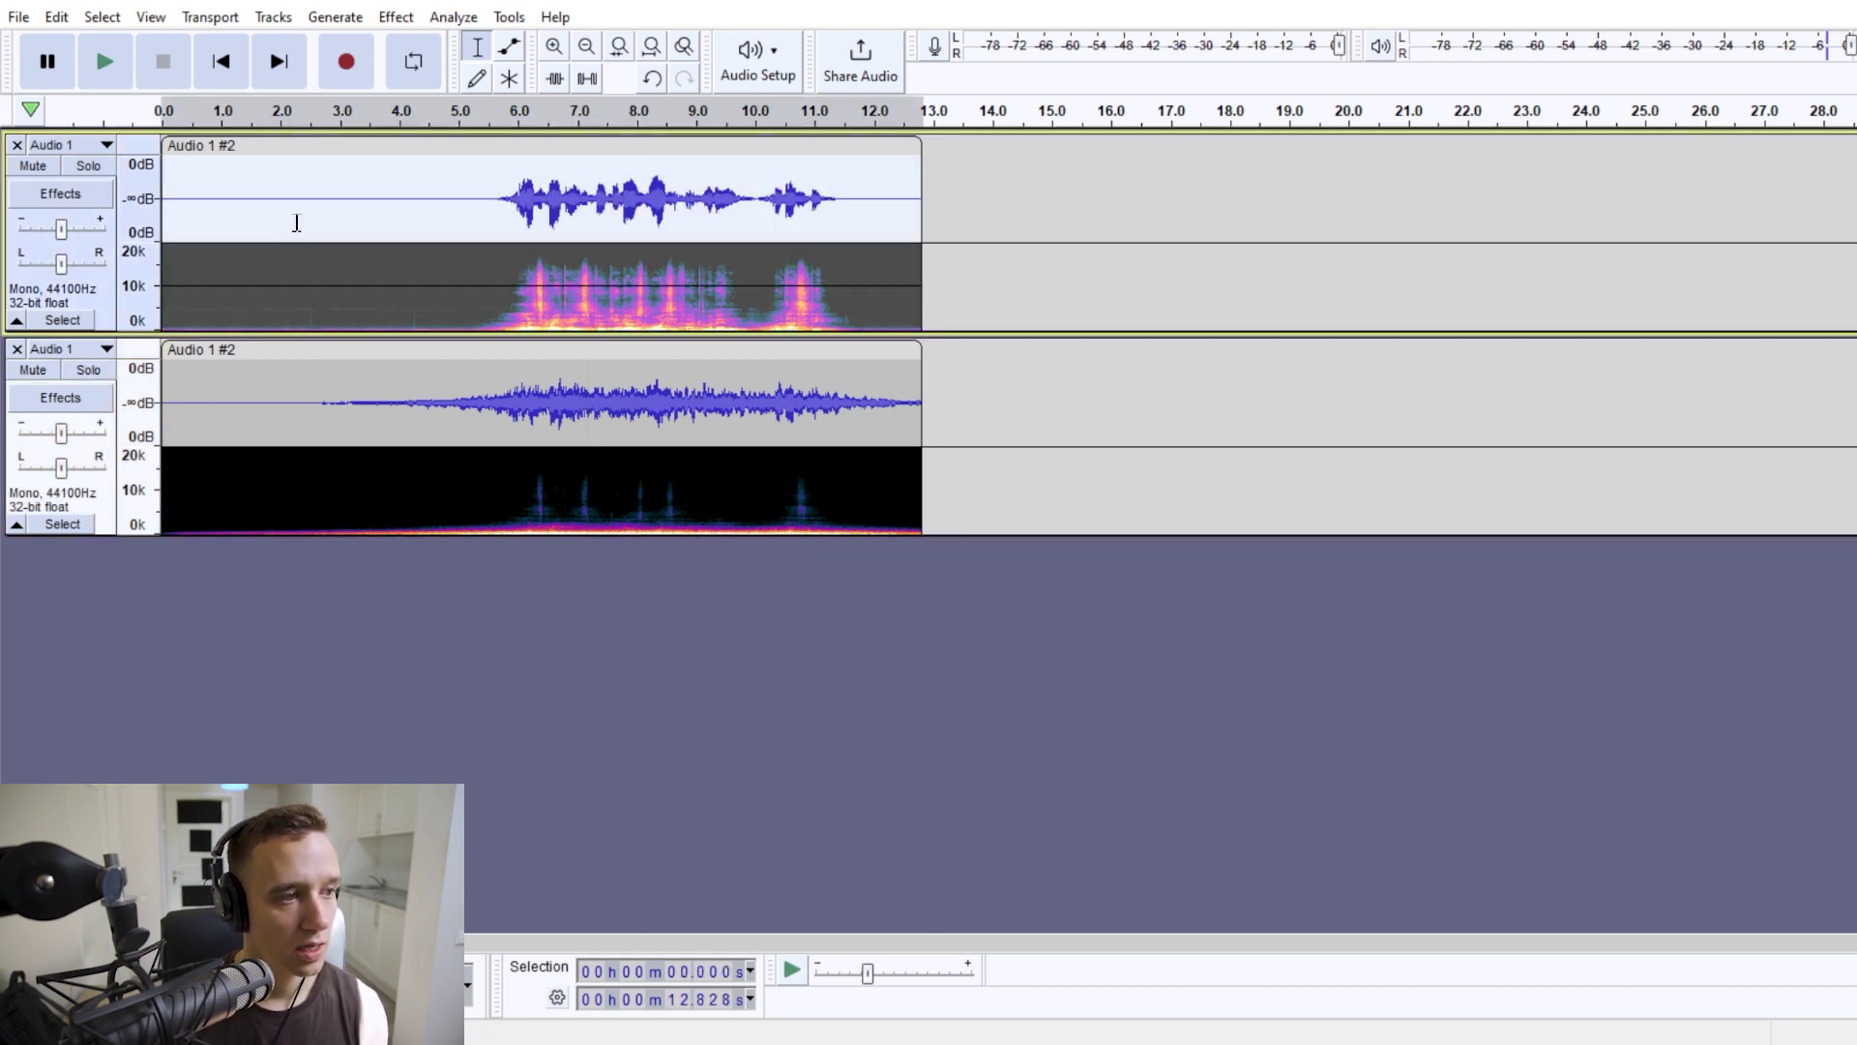
{"action": "left_click_drag", "start_coordinate": [1049, 242], "coordinate": [160, 411]}
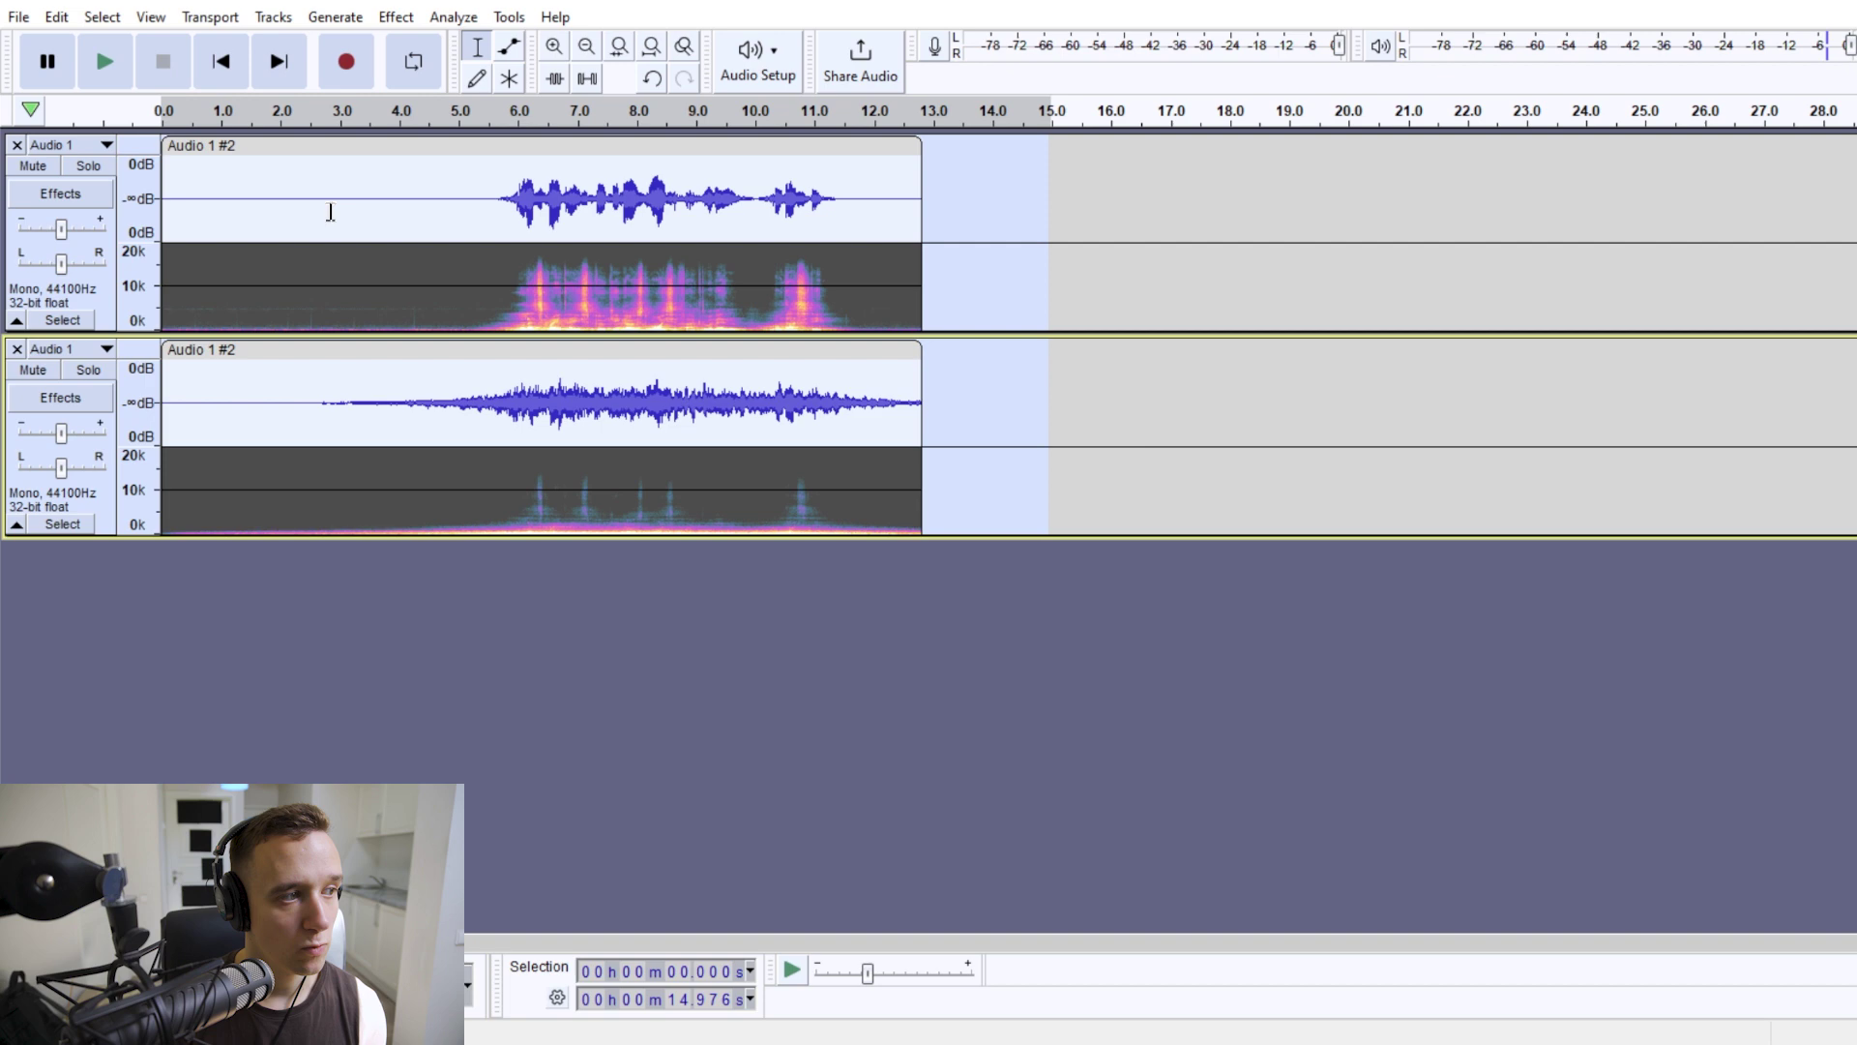
{"action": "left_click", "coordinate": [396, 16]}
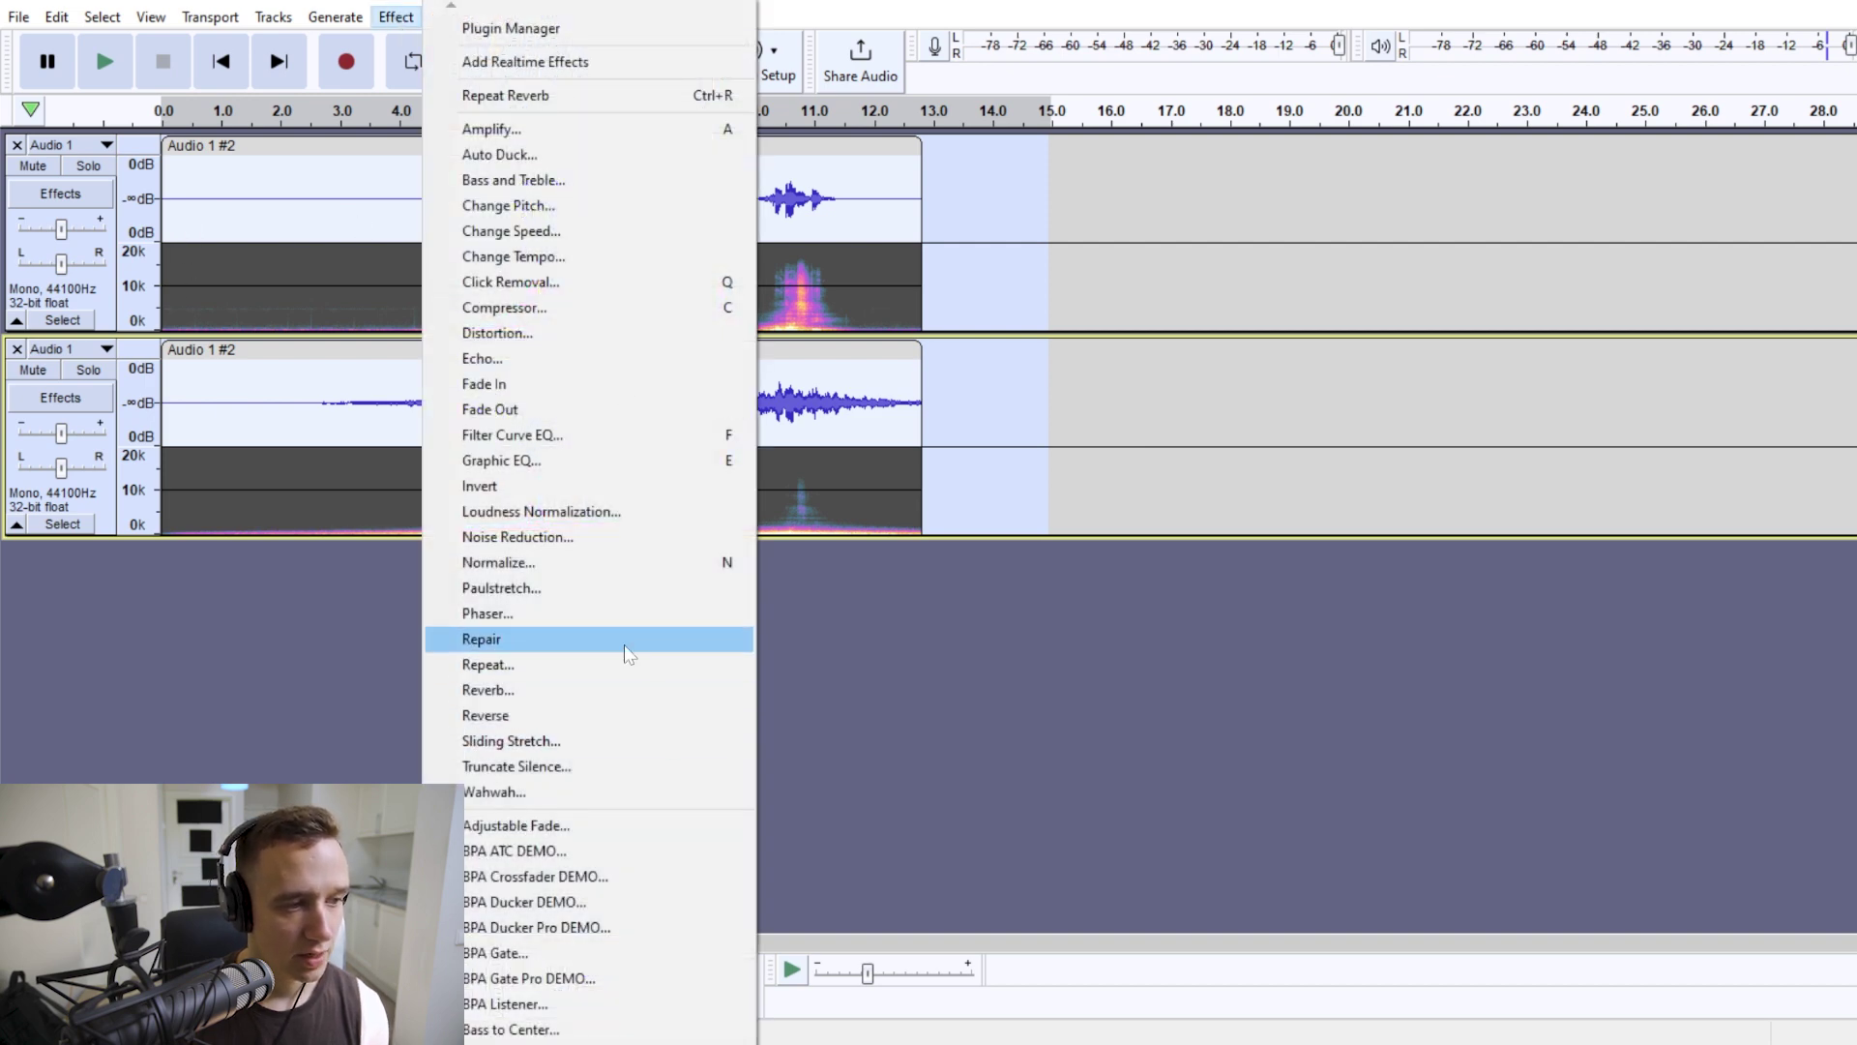
{"action": "left_click", "coordinate": [578, 589]}
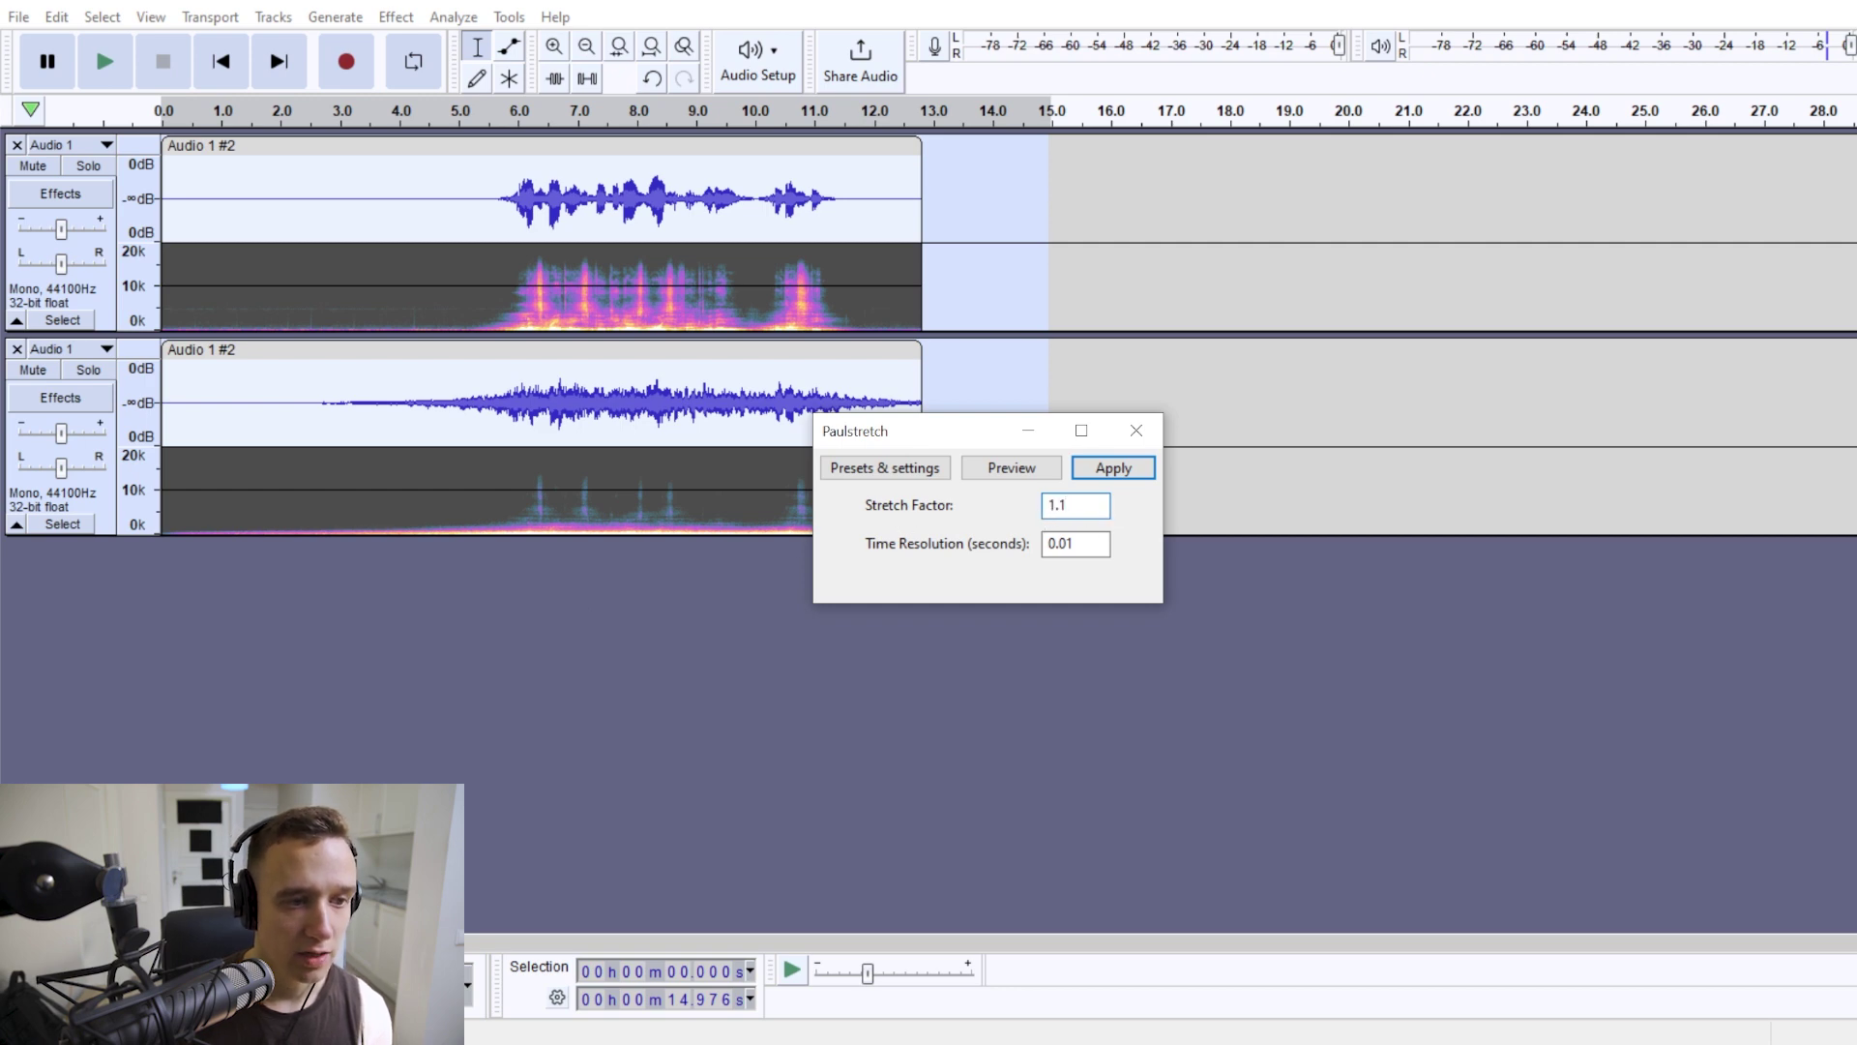
{"action": "left_click", "coordinate": [1112, 467]}
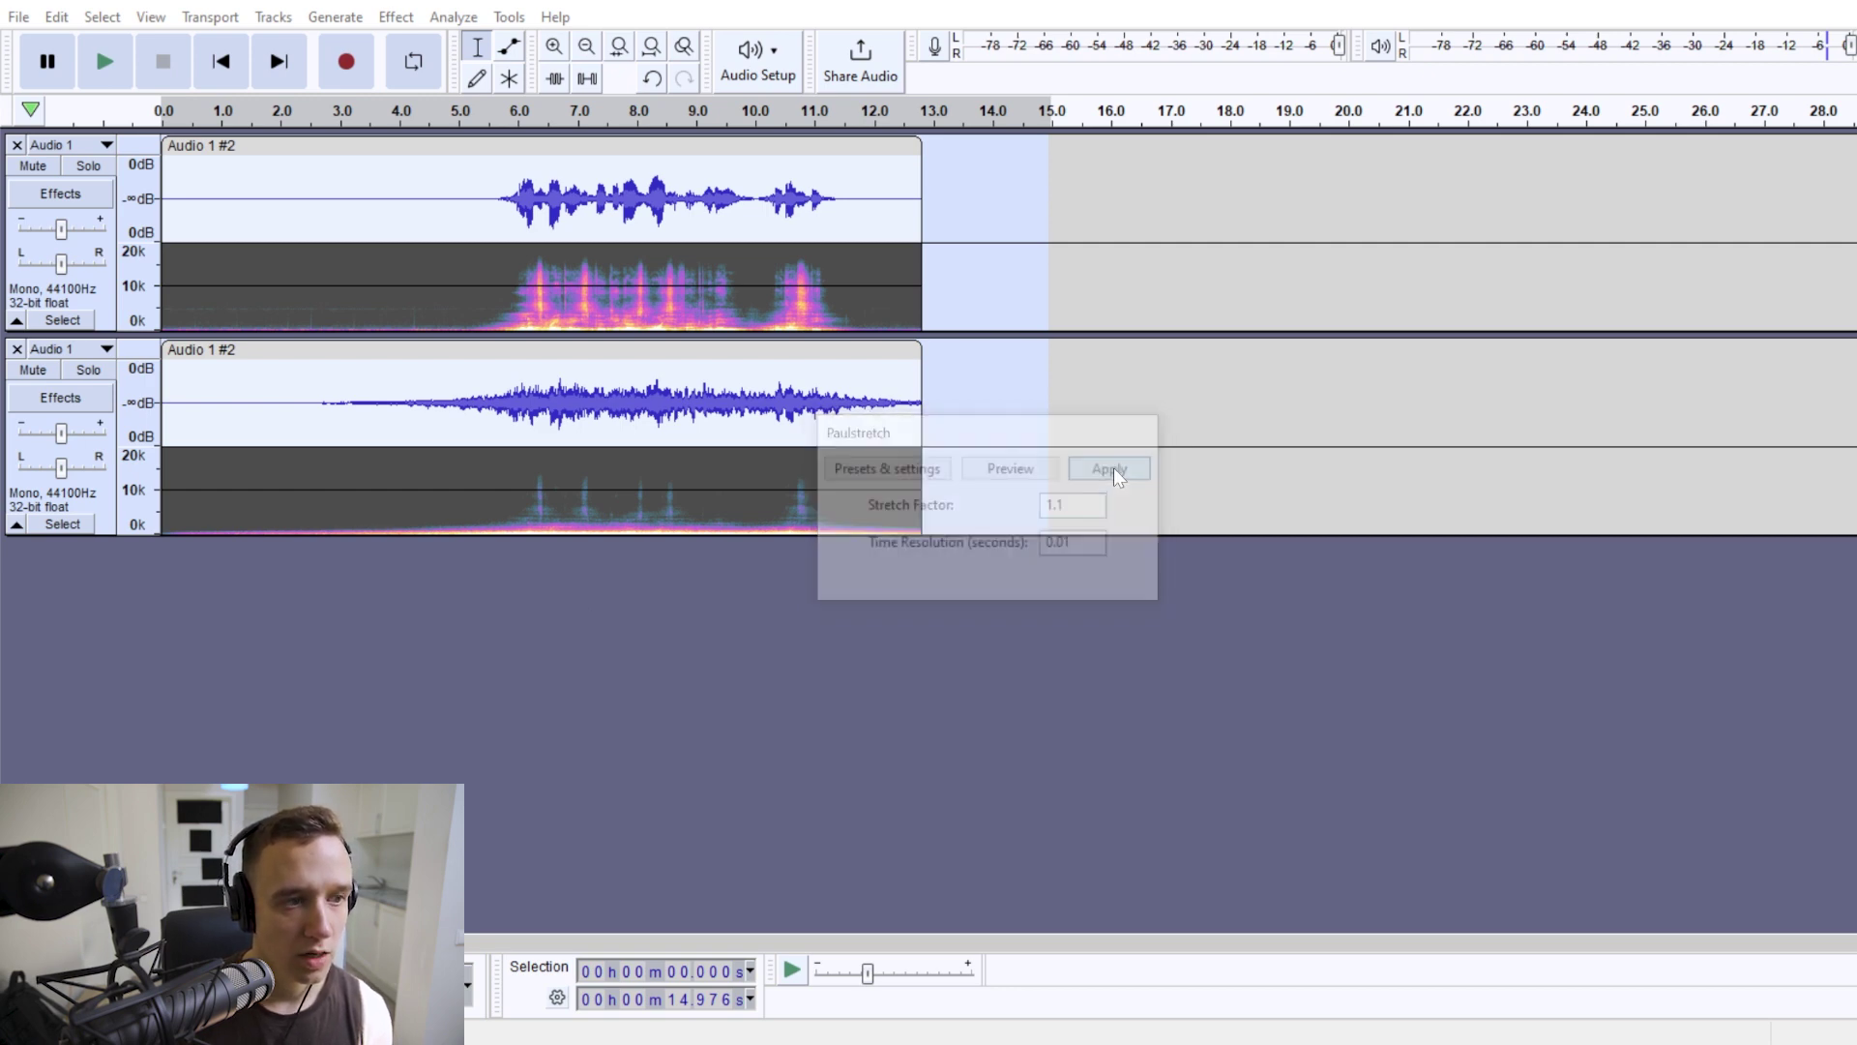
{"action": "left_click", "coordinate": [107, 64]}
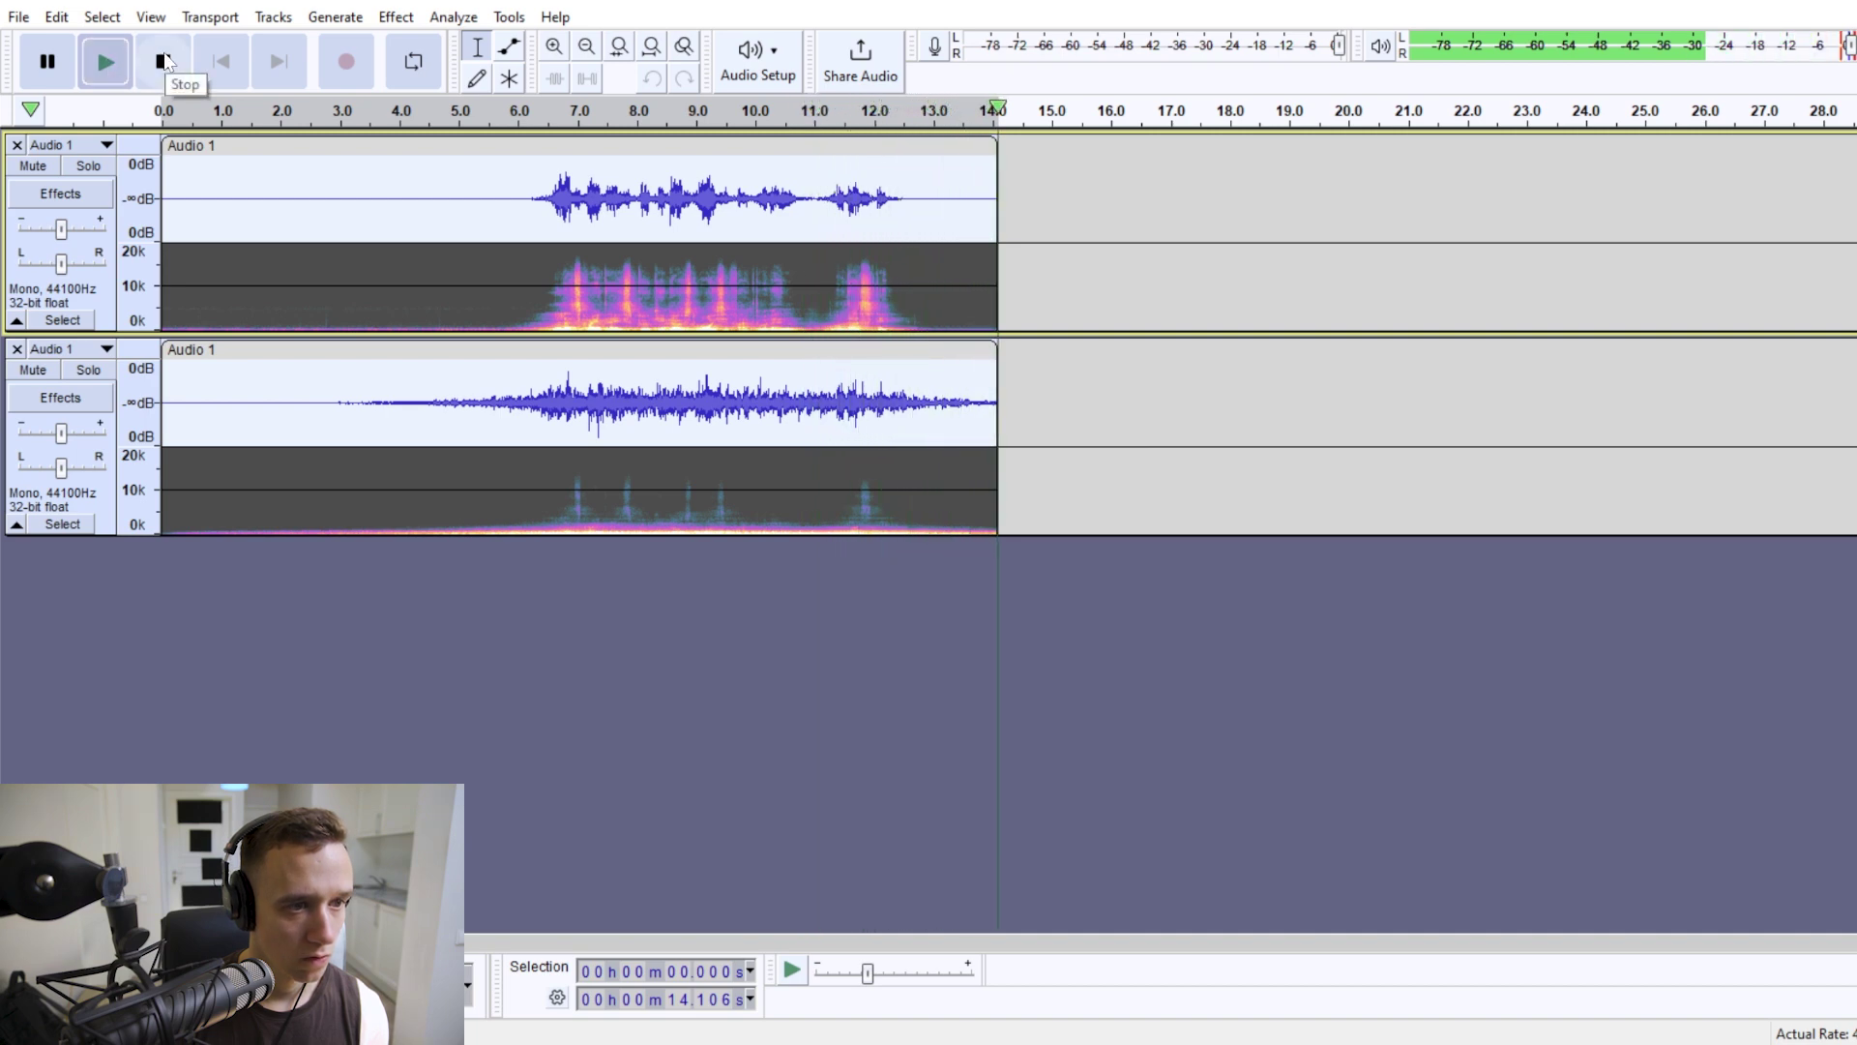
{"action": "left_click", "coordinate": [394, 18]}
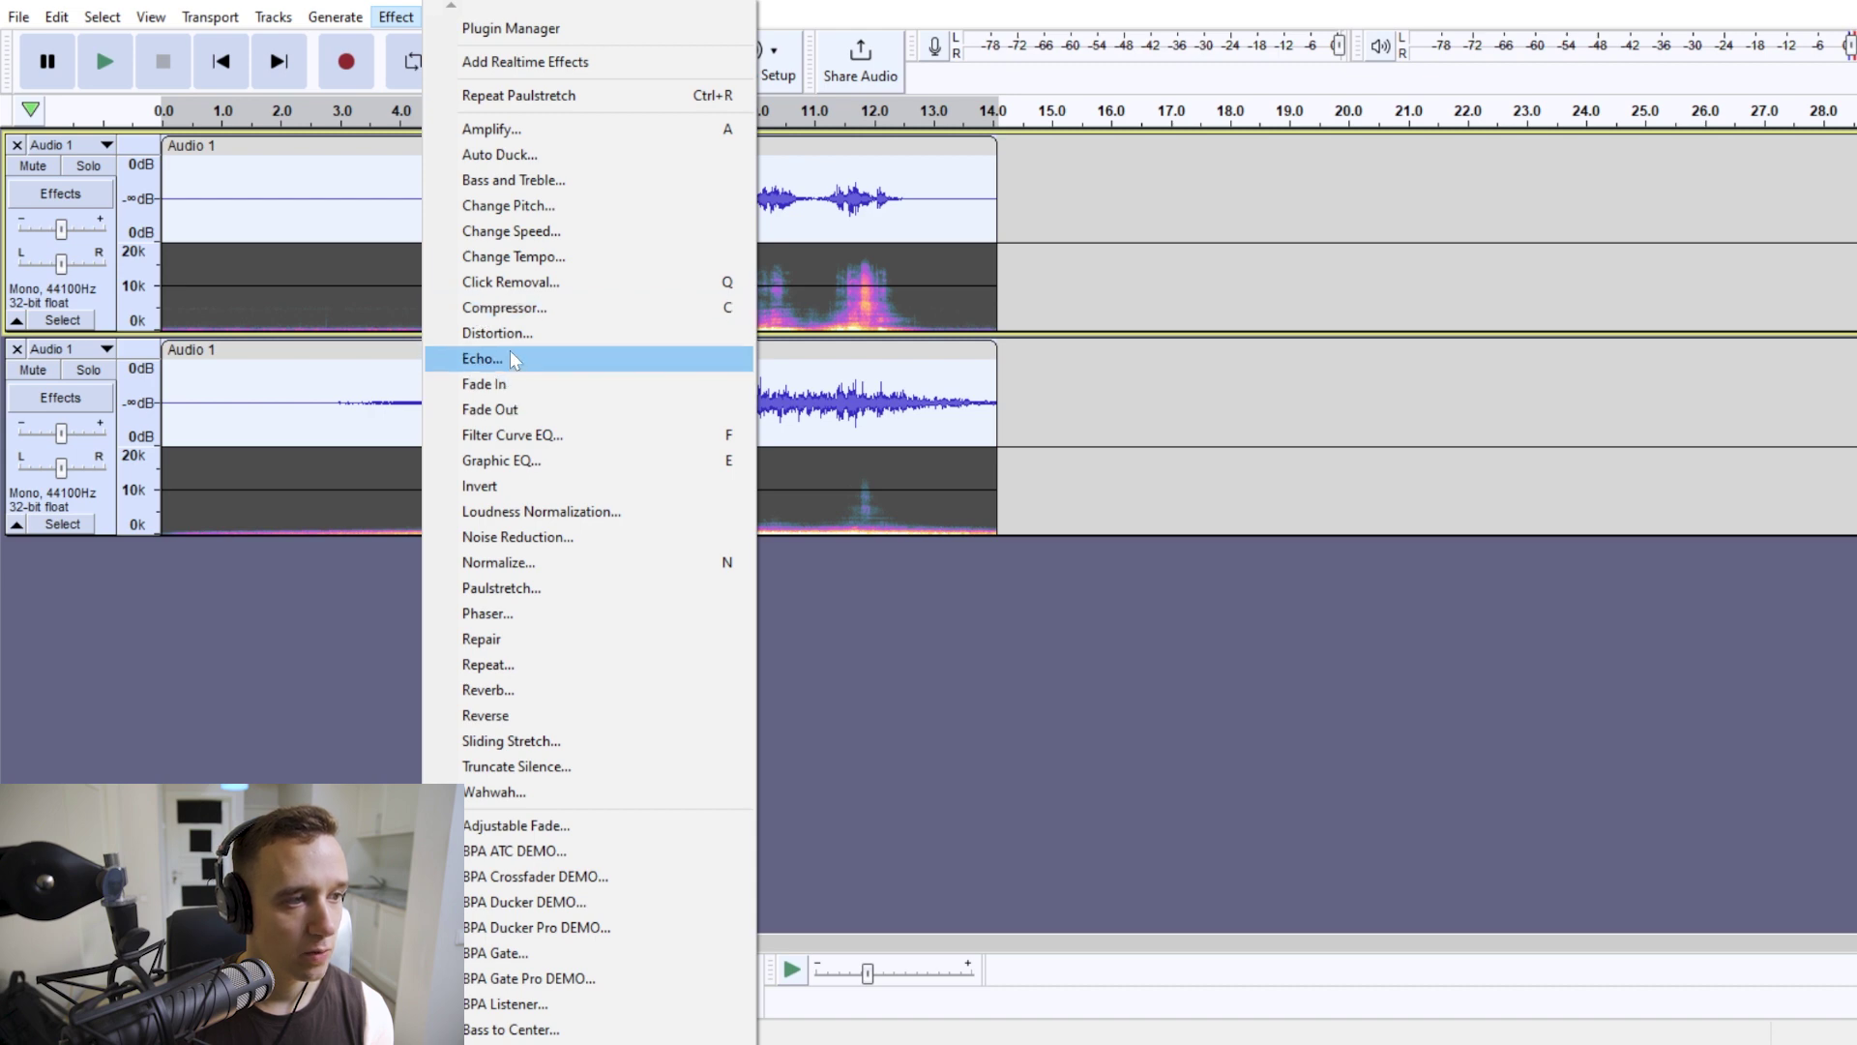
Step: Apply Change Pitch at -2.00 semitones (−10.91%) to the voice tracks, keeping tempo unchanged
{"action": "left_click", "coordinate": [547, 207]}
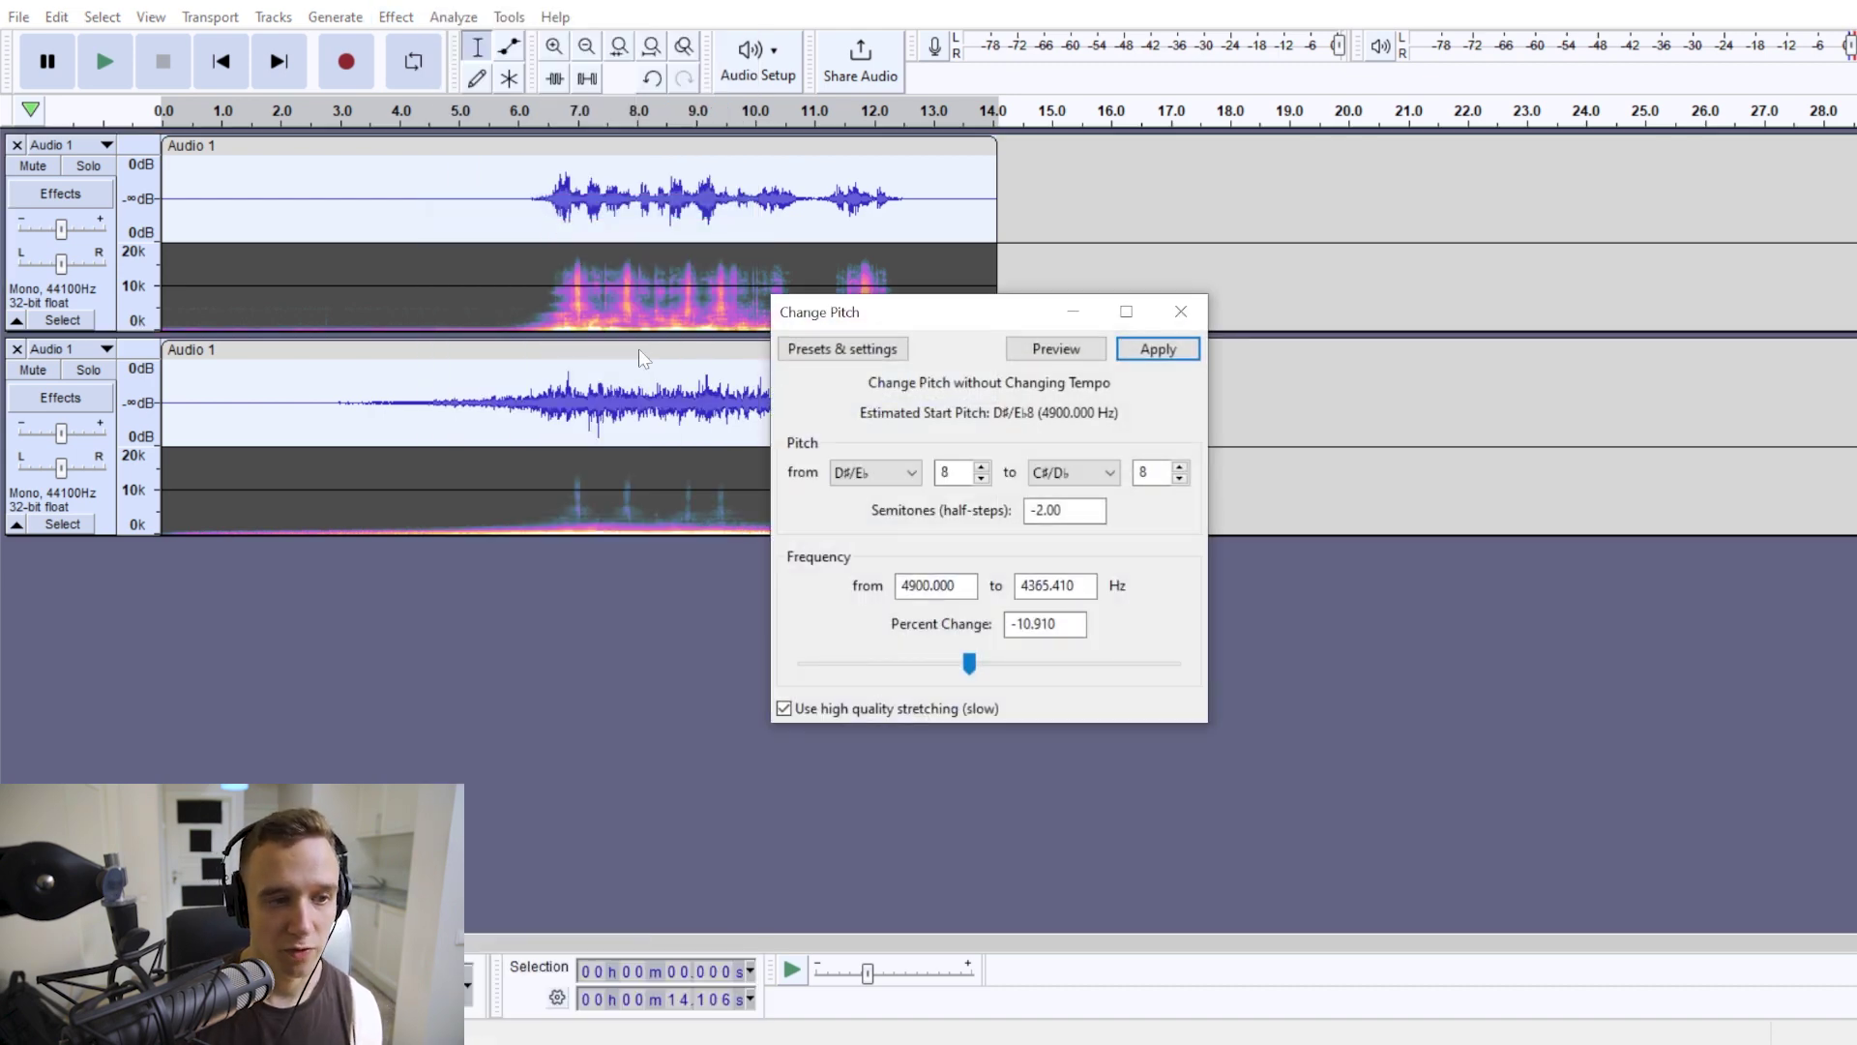
{"action": "left_click_drag", "start_coordinate": [972, 322], "coordinate": [1013, 262]}
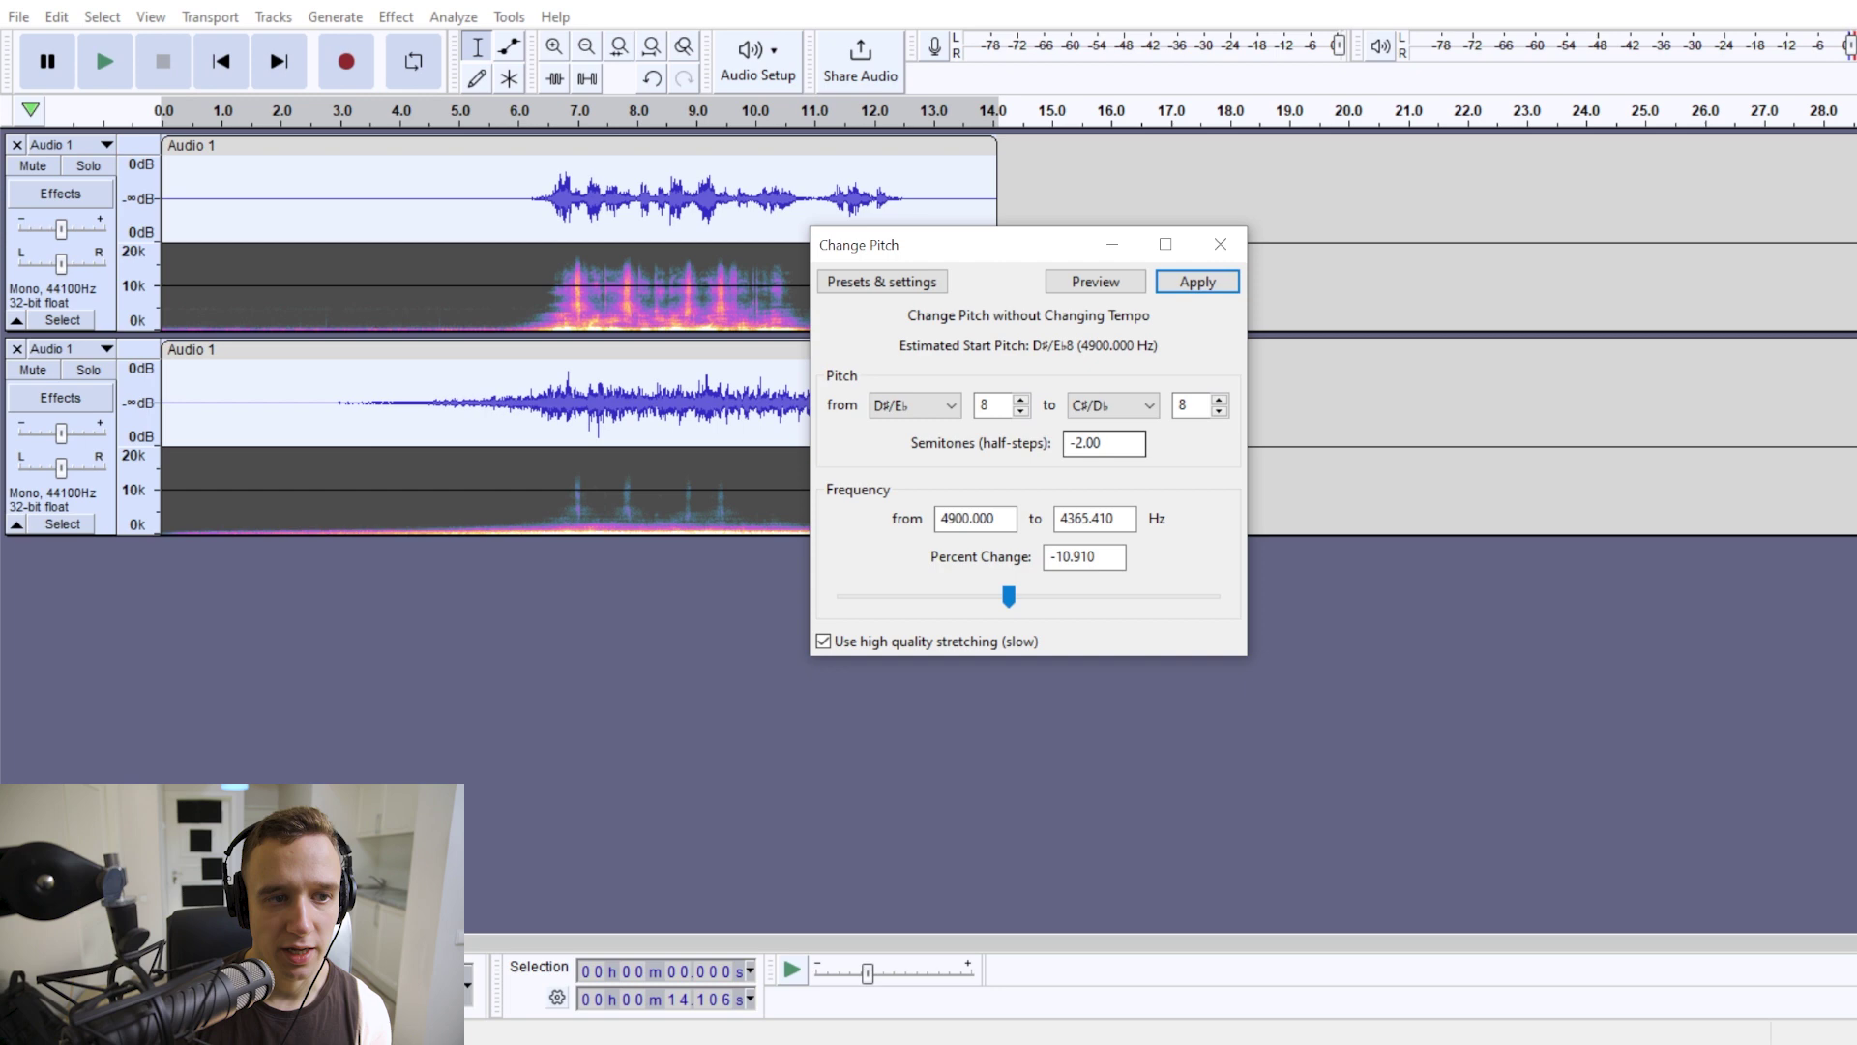
{"action": "left_click", "coordinate": [1203, 283]}
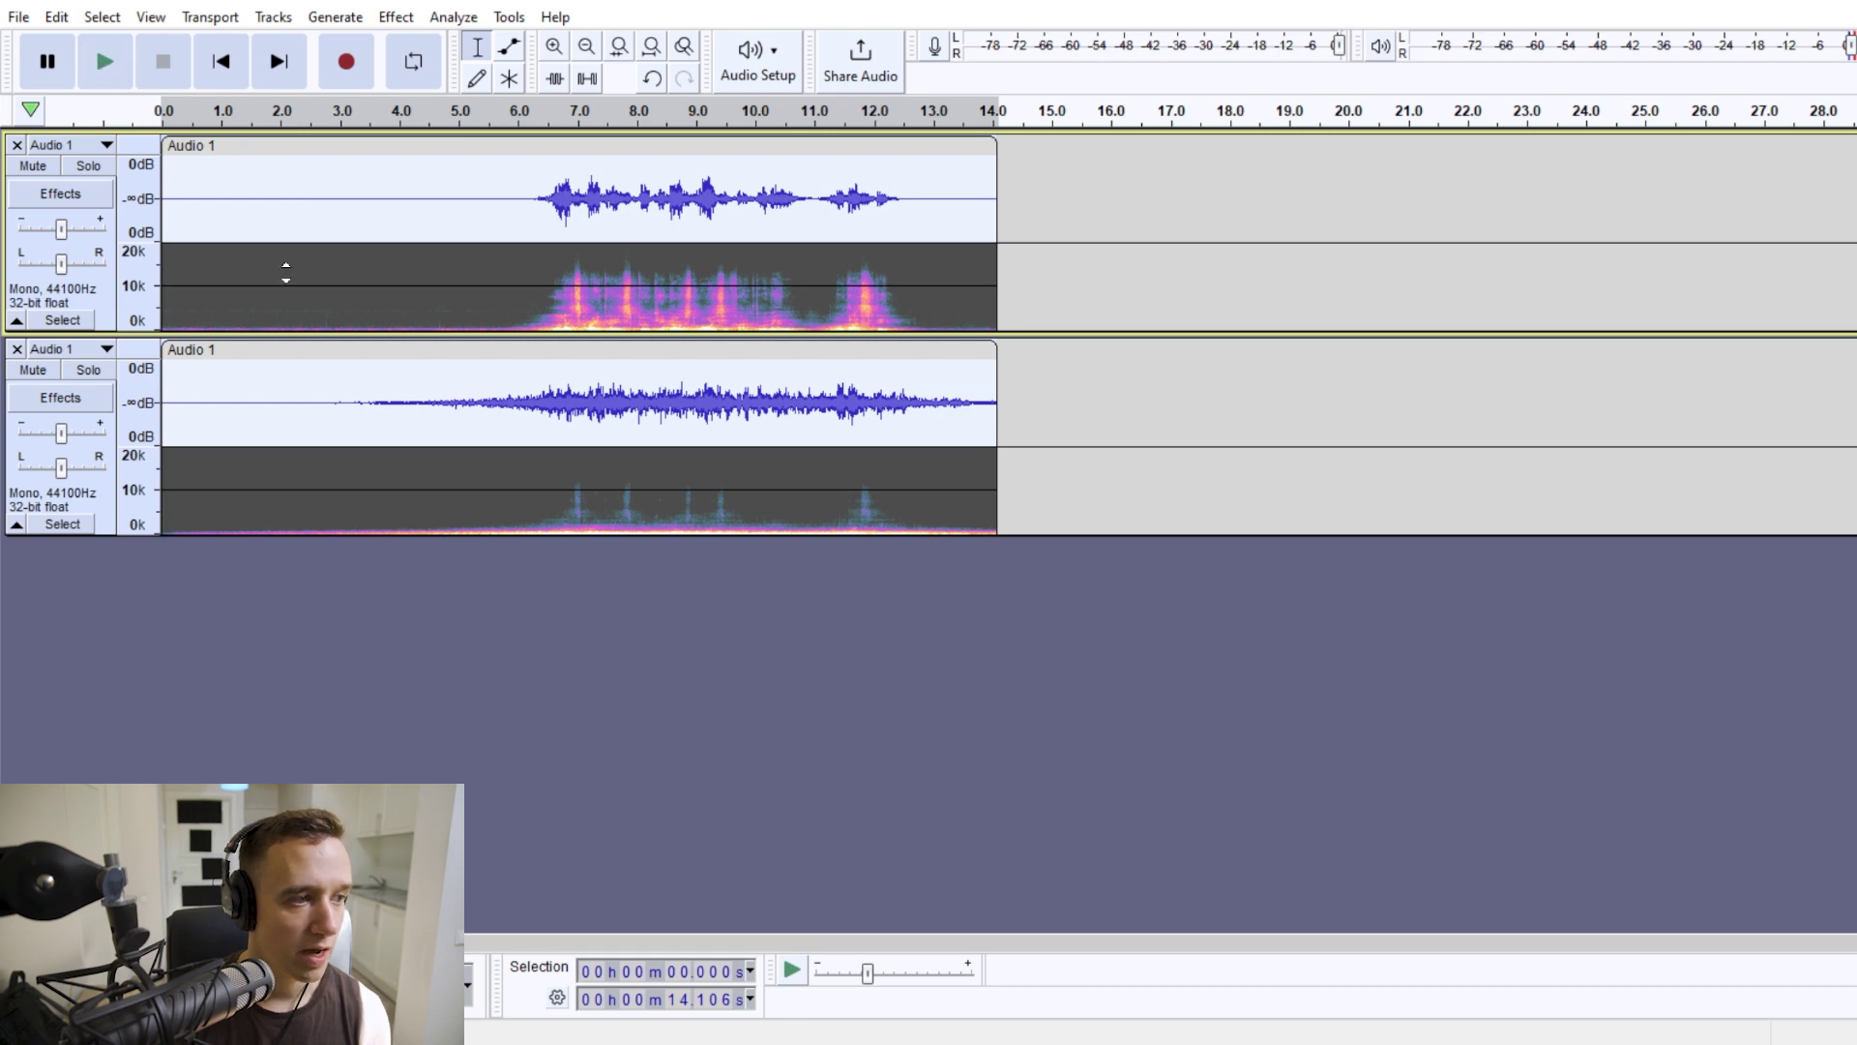
{"action": "left_click", "coordinate": [302, 183]}
{"action": "left_click", "coordinate": [100, 66]}
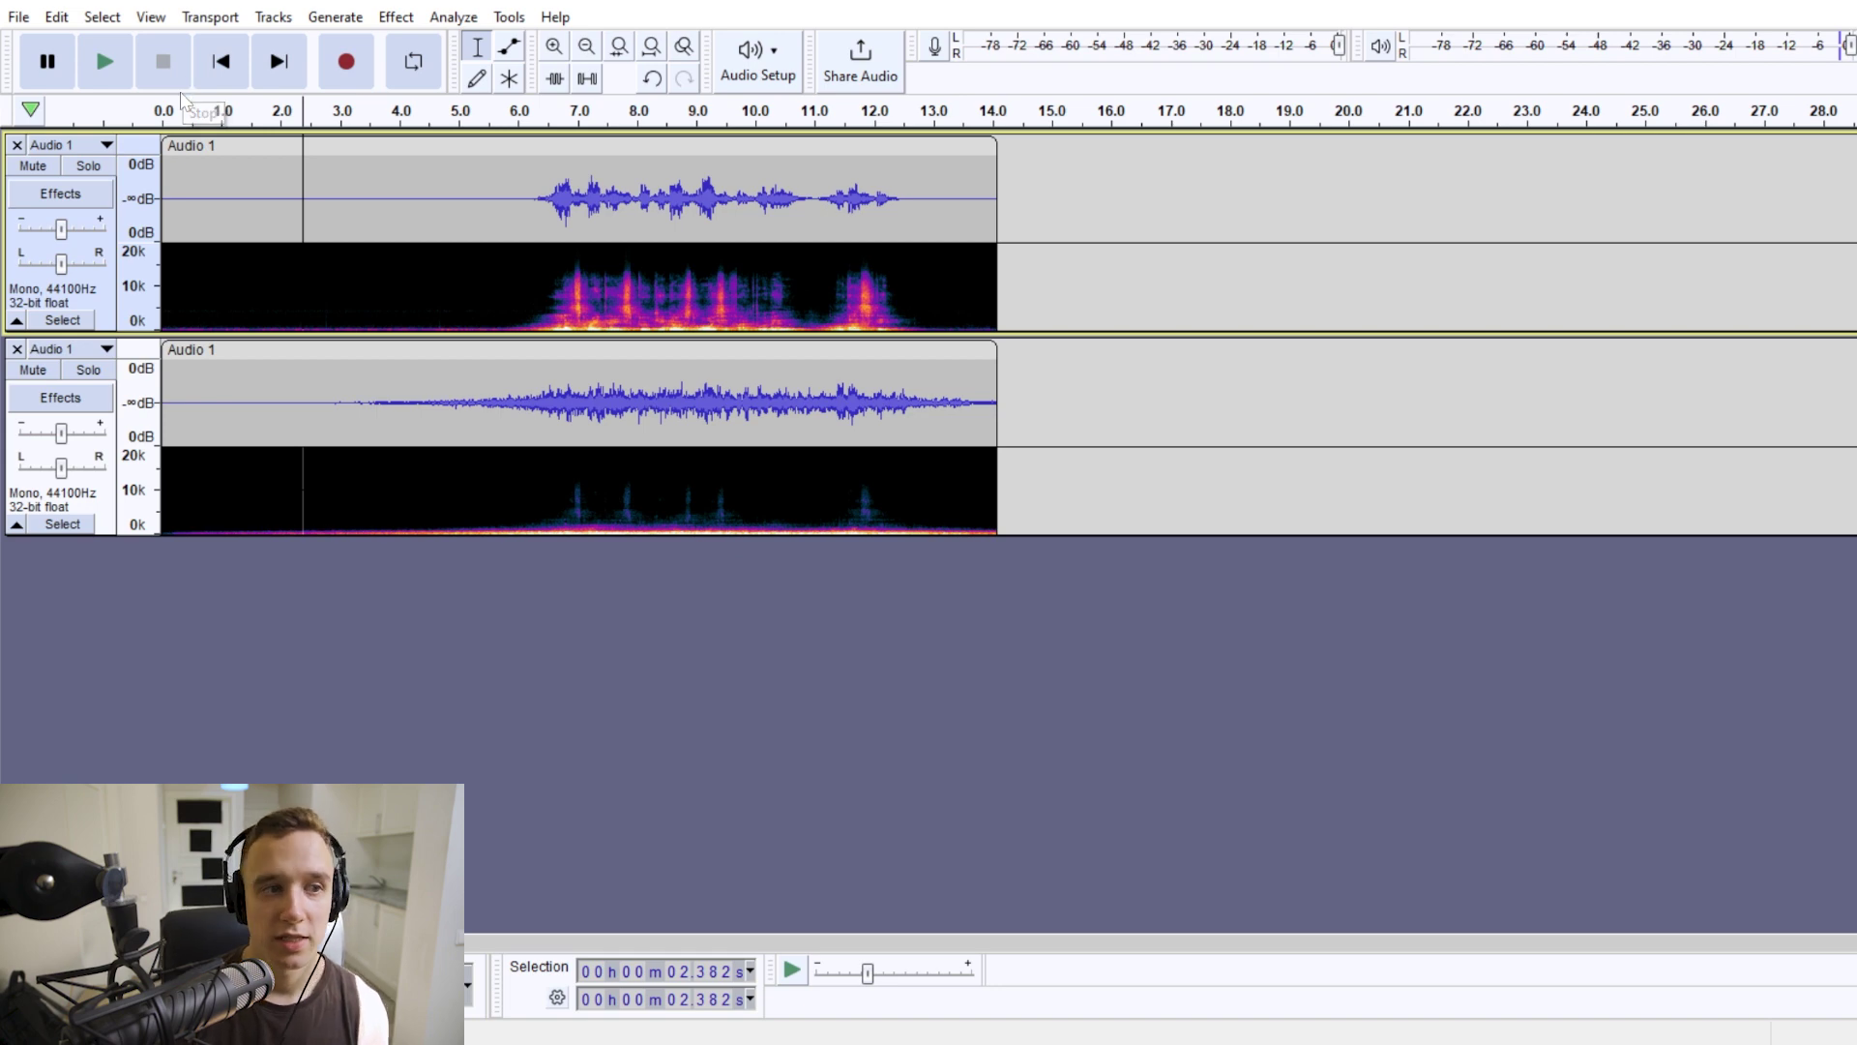
{"action": "left_click", "coordinate": [466, 222]}
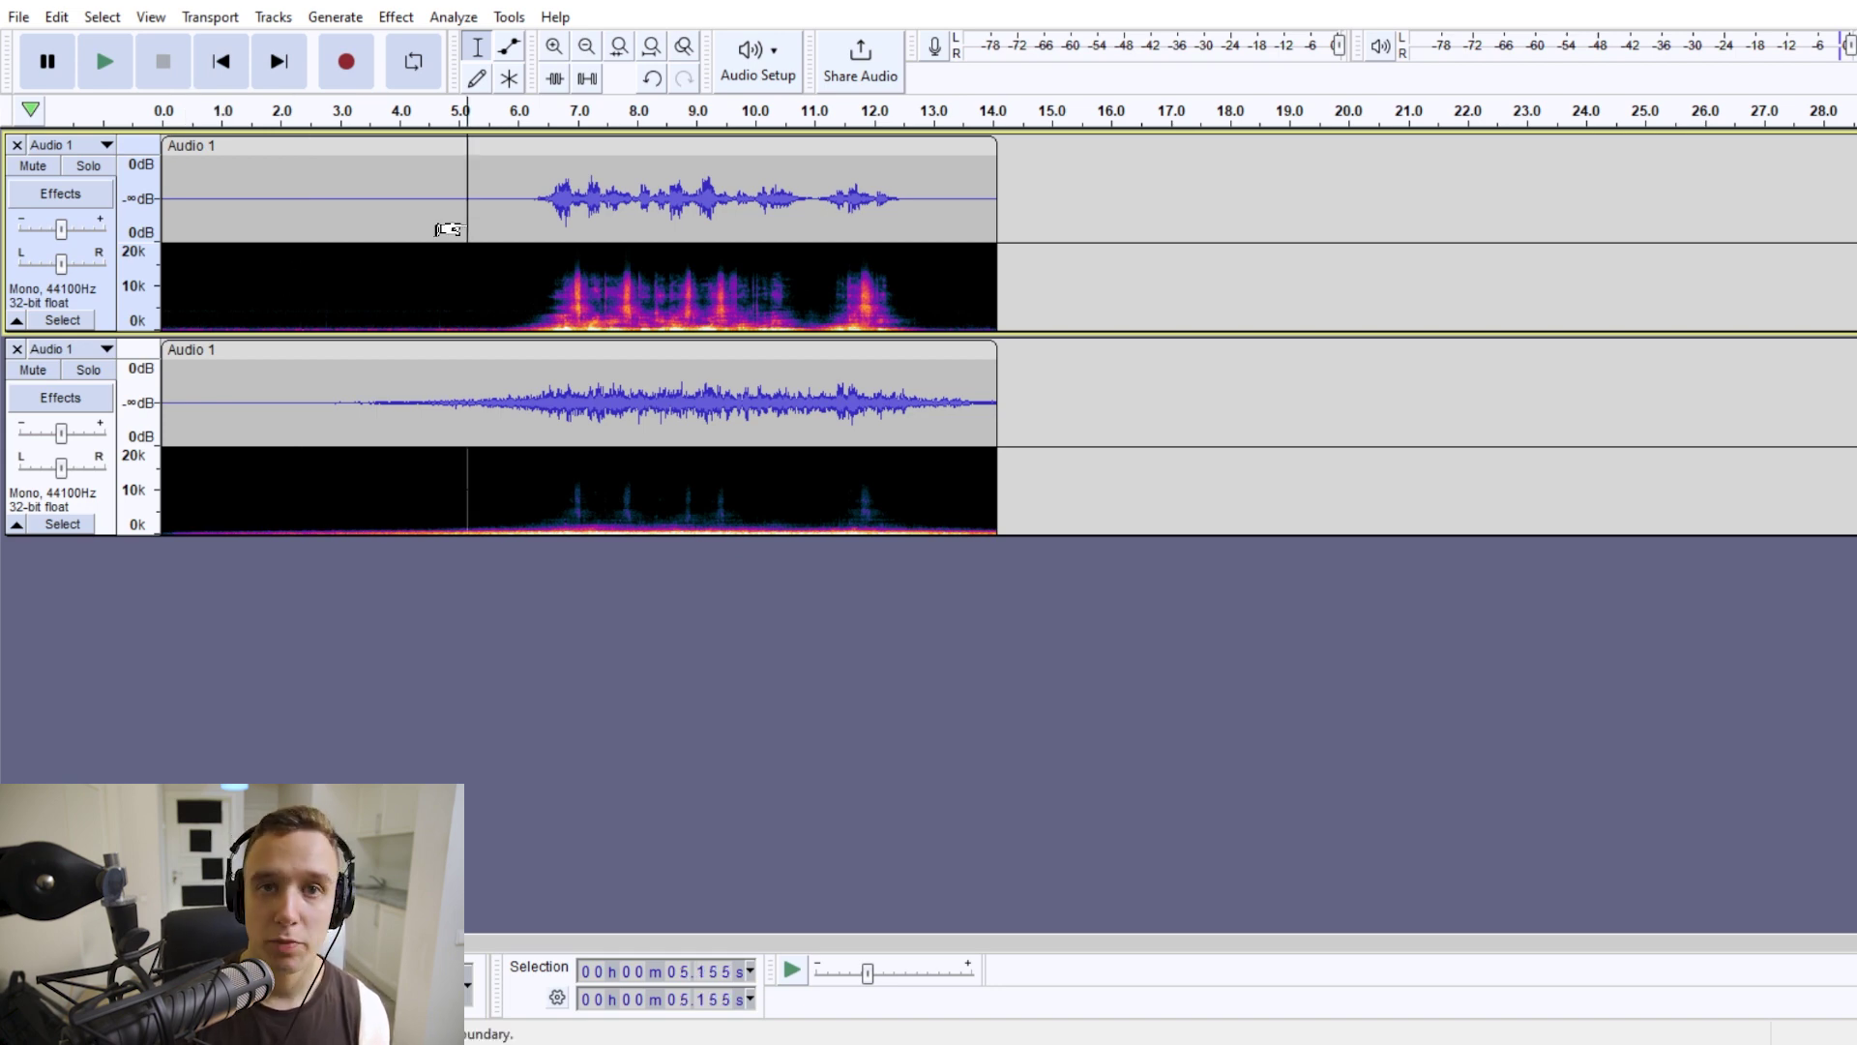